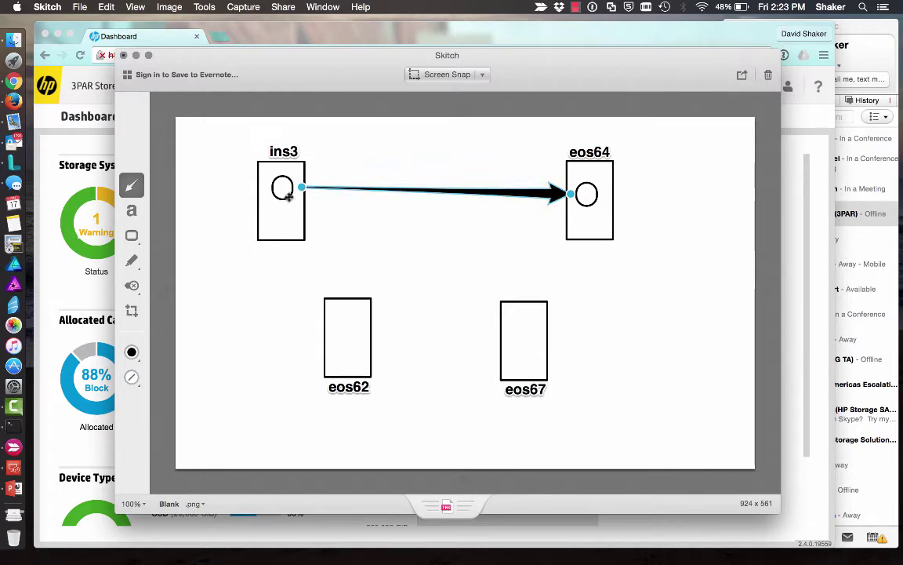
- In the Skitch diagram, move the arrow's tail and its circle from ins3 into eos62
{"action": "left_click_drag", "start_coordinate": [301, 188], "coordinate": [357, 316]}
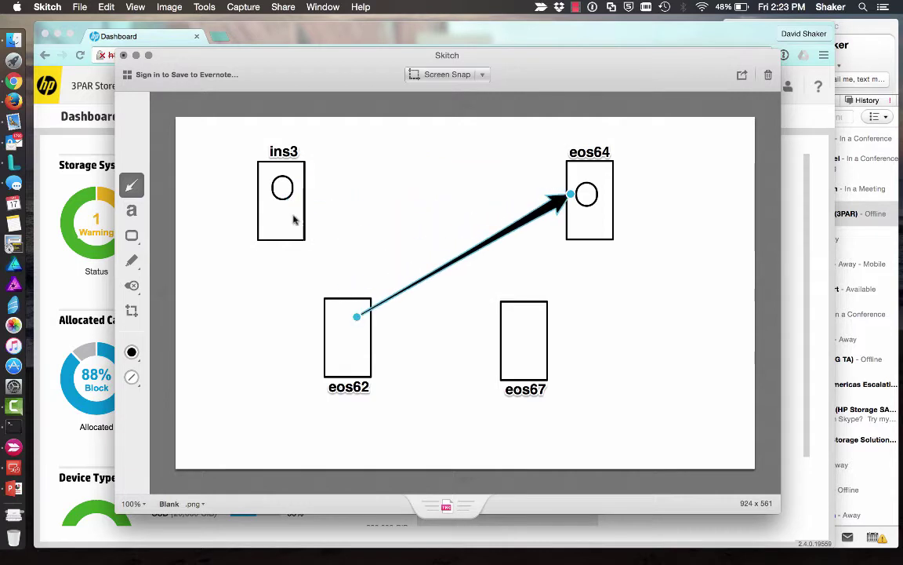
{"action": "left_click_drag", "start_coordinate": [285, 197], "coordinate": [353, 333]}
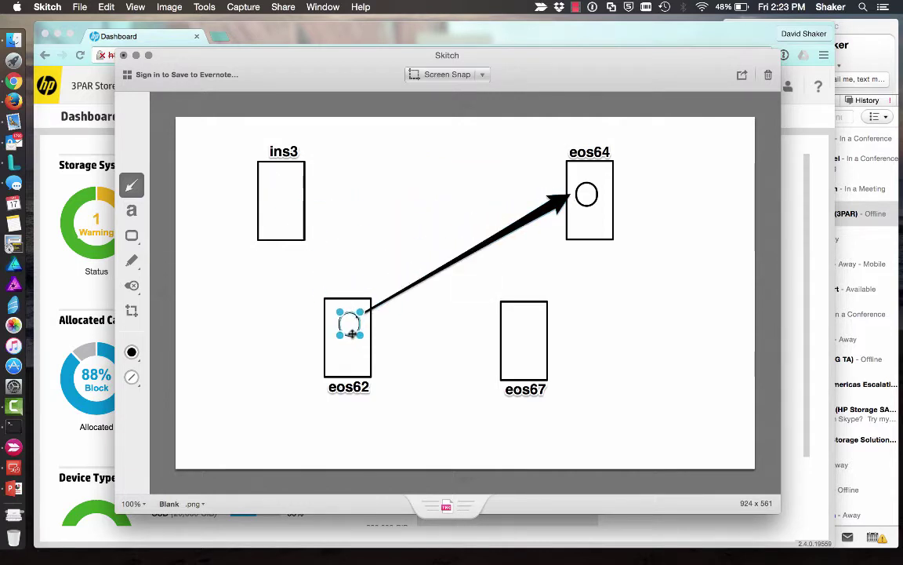
{"action": "left_click", "coordinate": [428, 358]}
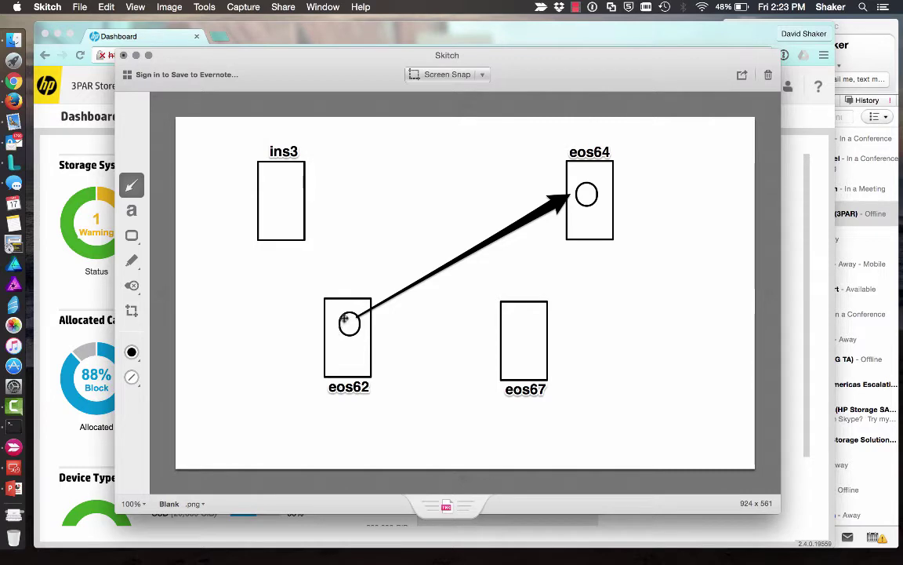
- Keep the arrow head and its circle pointing at eos64, undoing a brief move to eos67
{"action": "left_click", "coordinate": [352, 317]}
{"action": "left_click_drag", "start_coordinate": [571, 196], "coordinate": [503, 322]}
{"action": "left_click", "coordinate": [584, 204]}
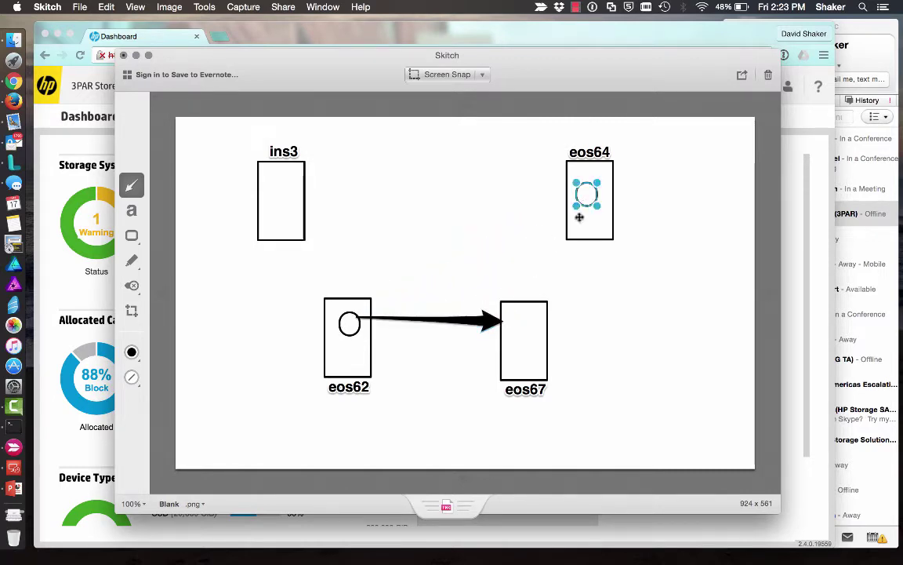
{"action": "left_click_drag", "start_coordinate": [584, 204], "coordinate": [519, 337]}
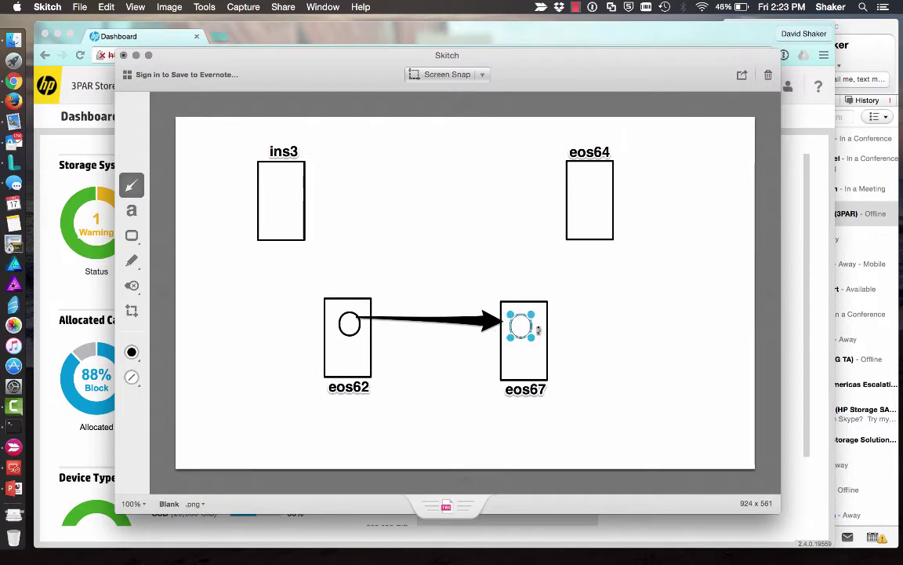
{"action": "left_click_drag", "start_coordinate": [520, 327], "coordinate": [589, 201]}
{"action": "left_click", "coordinate": [491, 322]}
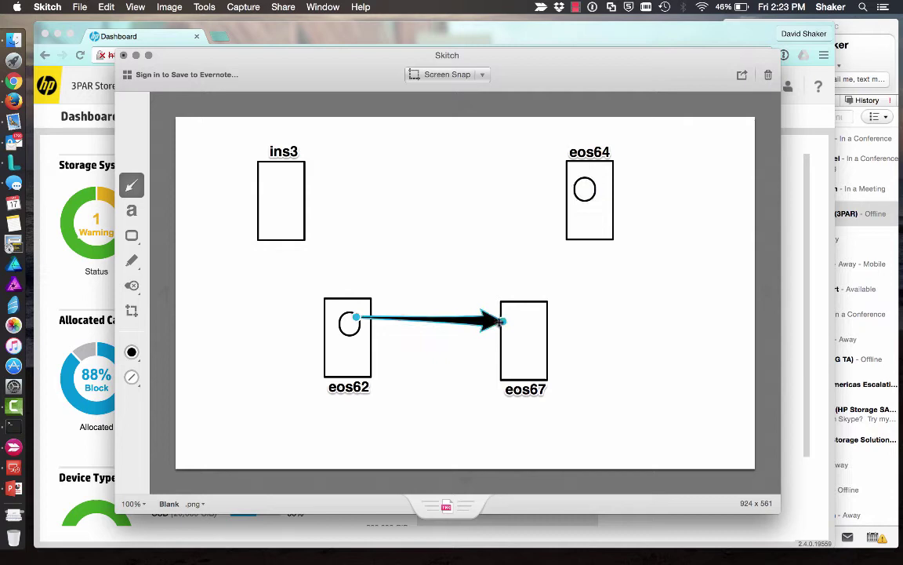
{"action": "left_click_drag", "start_coordinate": [500, 320], "coordinate": [577, 187]}
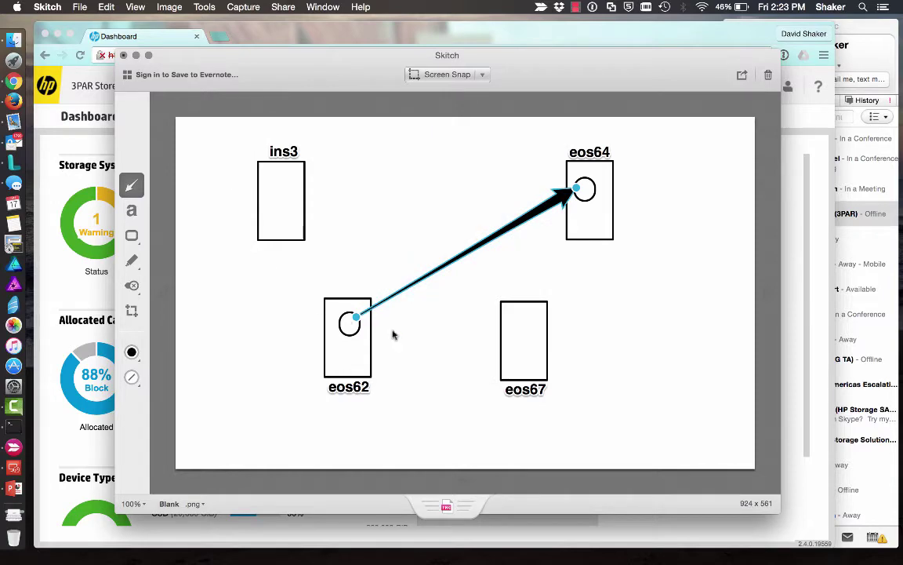
- Start a new virtual volume named 3PJvv_x on mktg-ins3 using CPG SSD_r5
{"action": "left_click", "coordinate": [294, 33]}
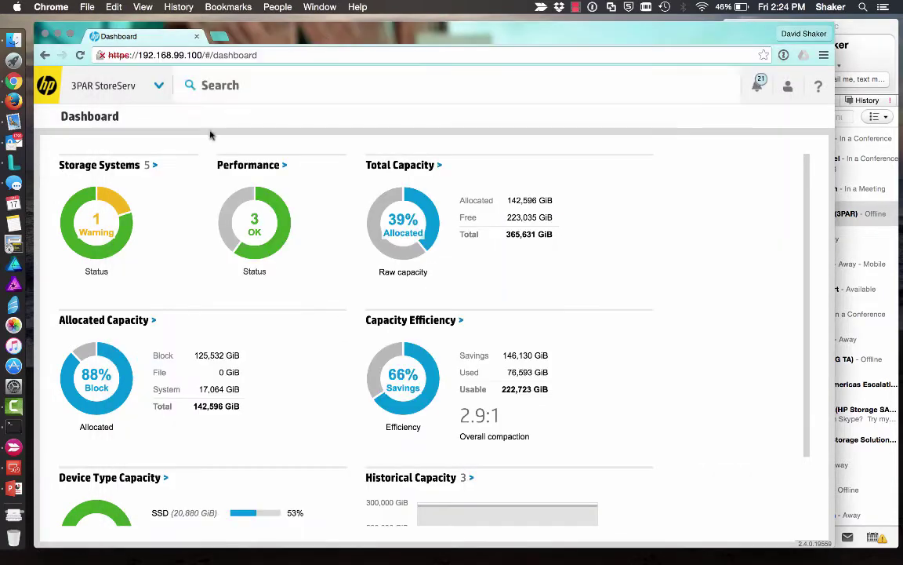
{"action": "left_click", "coordinate": [160, 86]}
{"action": "left_click", "coordinate": [196, 177]}
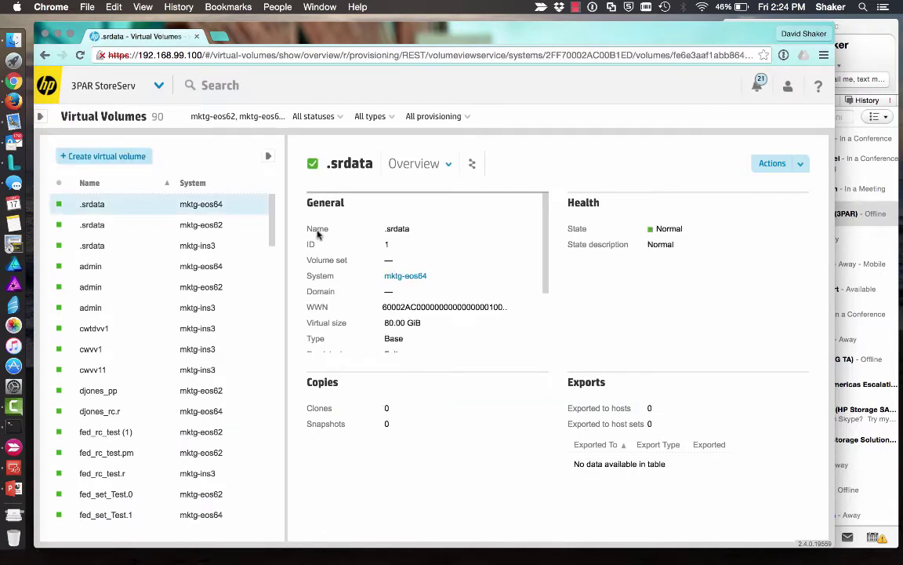
{"action": "left_click", "coordinate": [128, 157]}
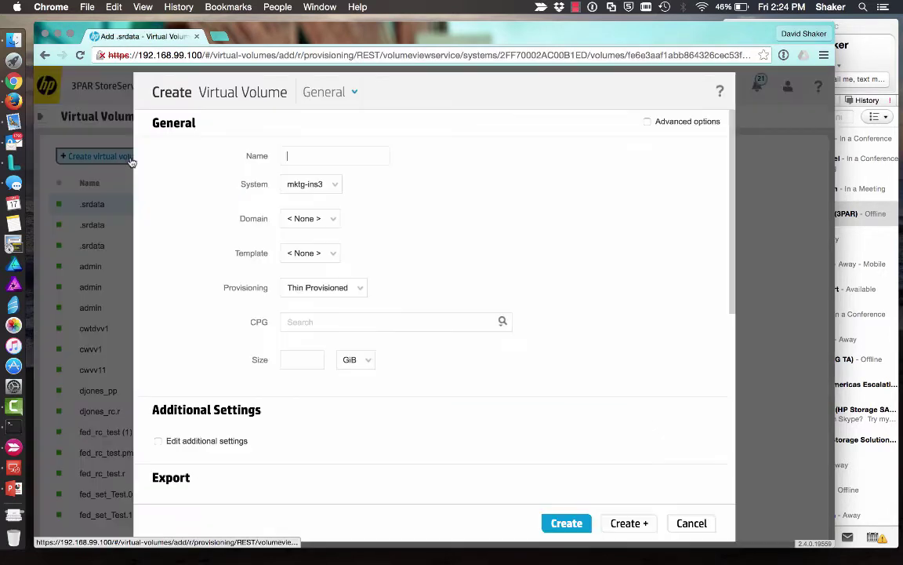
{"action": "left_click", "coordinate": [334, 190]}
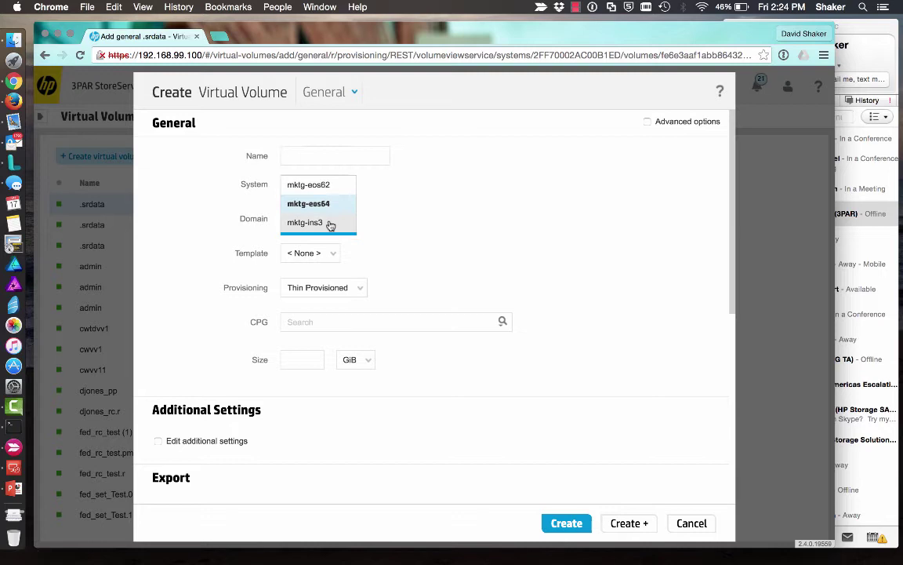
{"action": "left_click", "coordinate": [330, 225]}
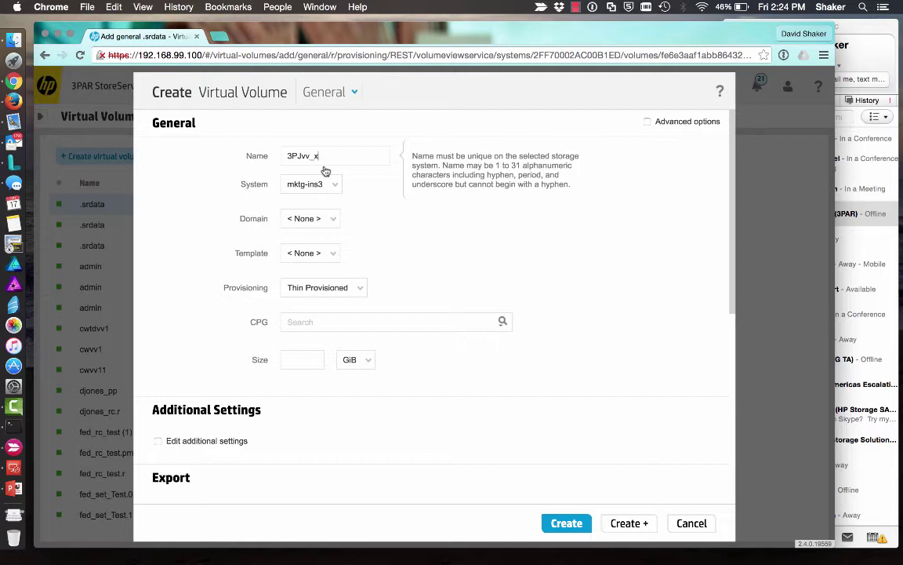
{"action": "left_click", "coordinate": [325, 324]}
{"action": "left_click", "coordinate": [502, 323]}
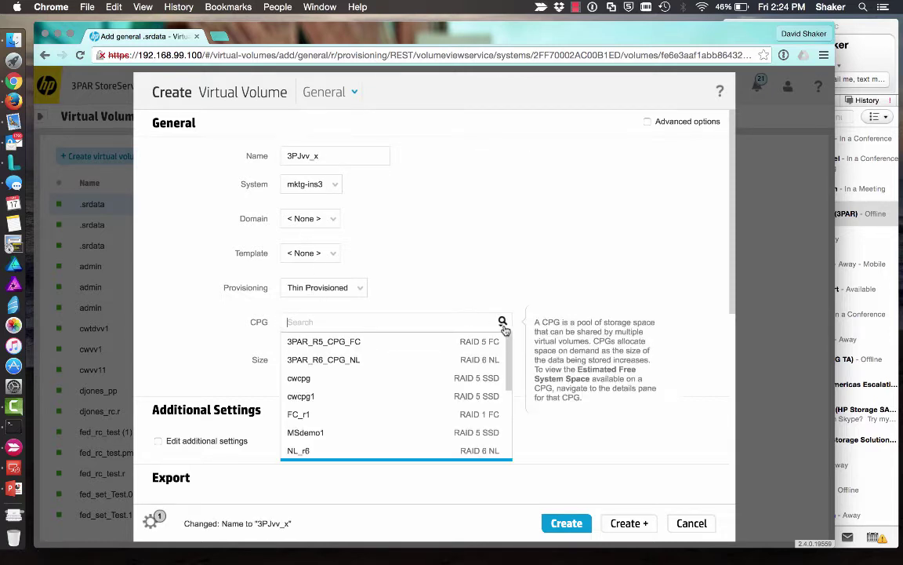
{"action": "scroll", "coordinate": [441, 405], "scroll_direction": "down", "scroll_amount": 5}
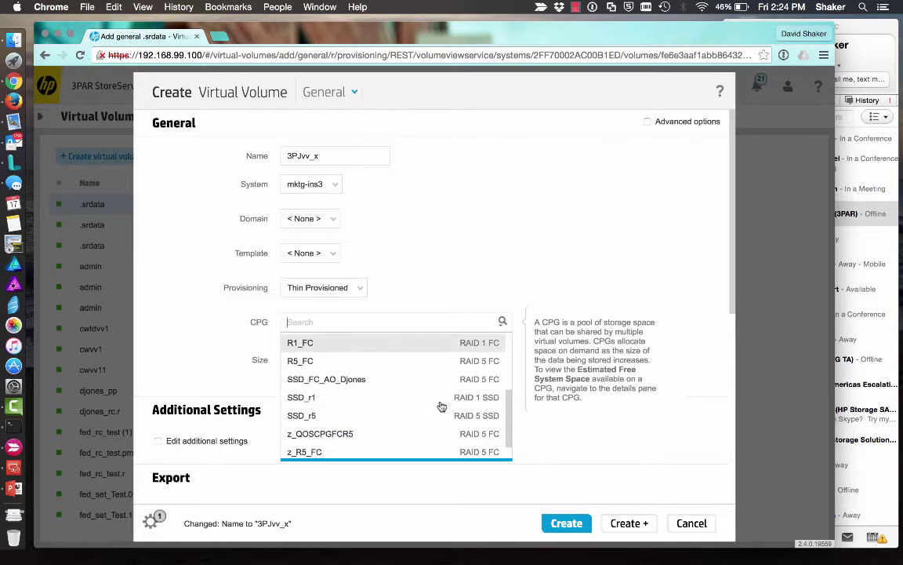
{"action": "left_click", "coordinate": [417, 415]}
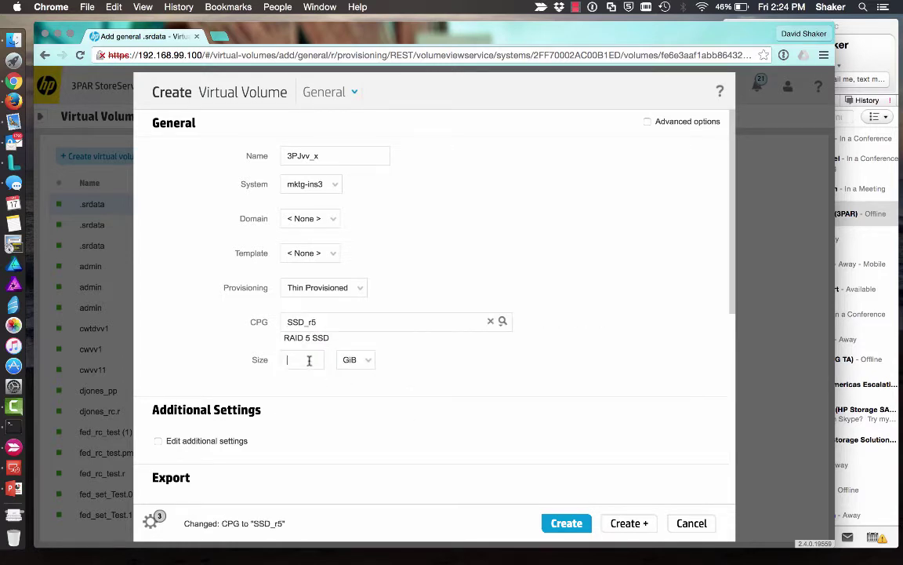
- Set size 100 GiB and 3 volumes, export them to host DL380G7_03, and create them
{"action": "type", "text": "100"}
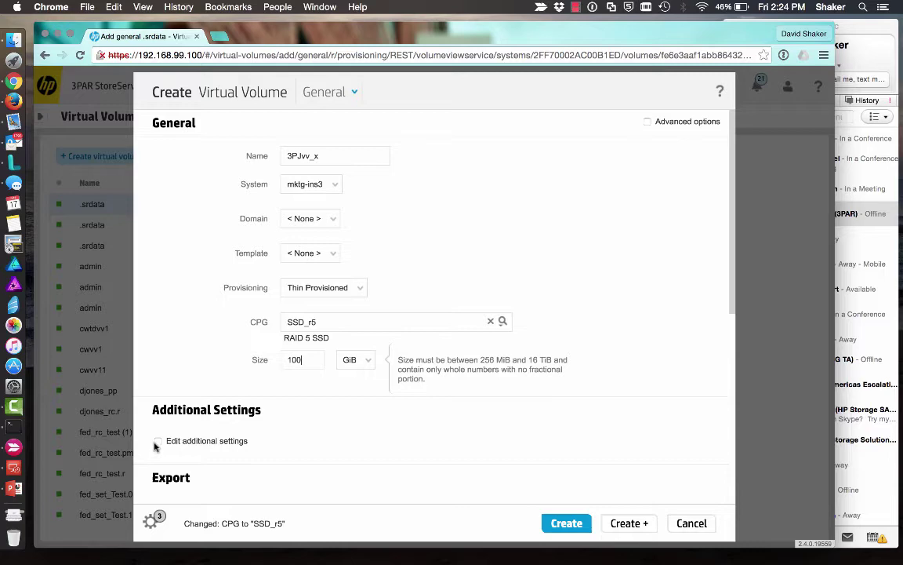
{"action": "left_click", "coordinate": [158, 440]}
{"action": "scroll", "coordinate": [304, 429], "scroll_direction": "down", "scroll_amount": 3}
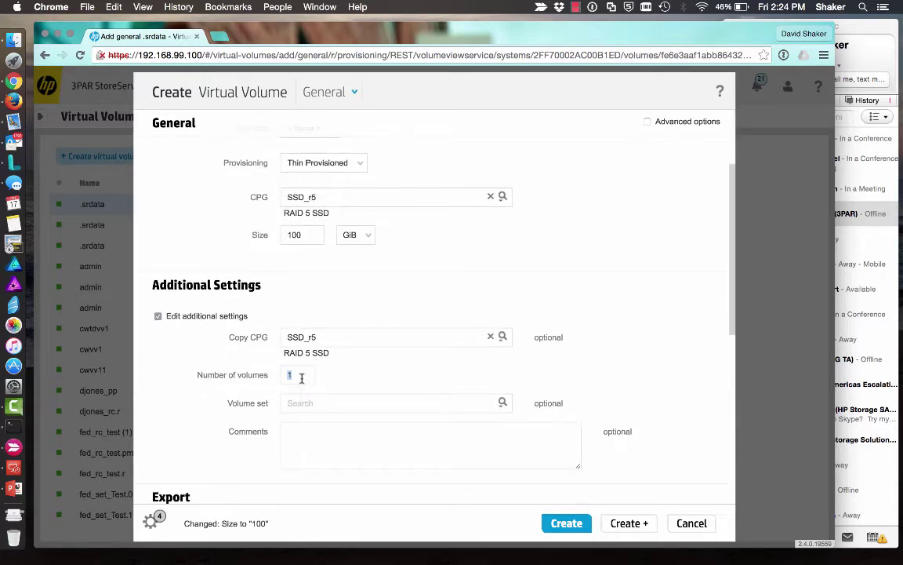
{"action": "type", "text": "3"}
{"action": "scroll", "coordinate": [618, 384], "scroll_direction": "down", "scroll_amount": 6}
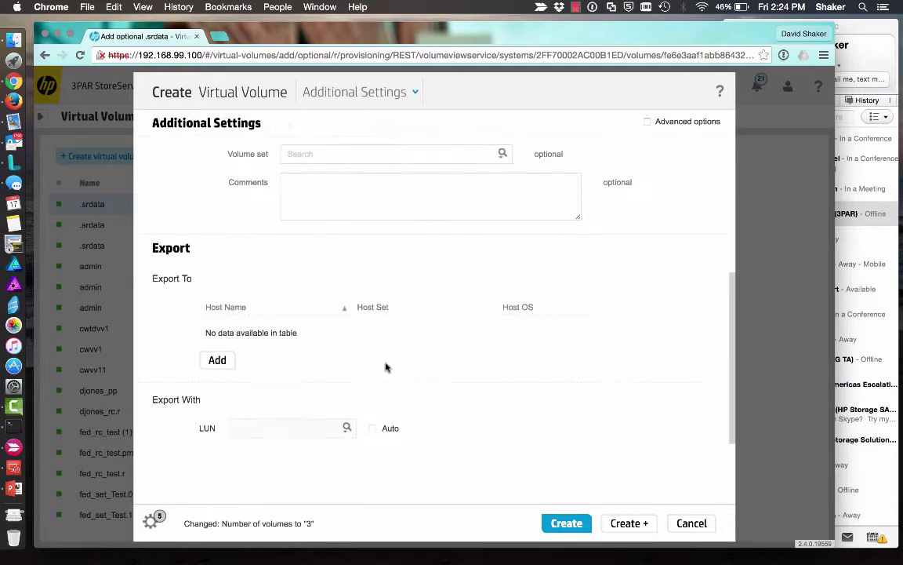
{"action": "left_click", "coordinate": [224, 361]}
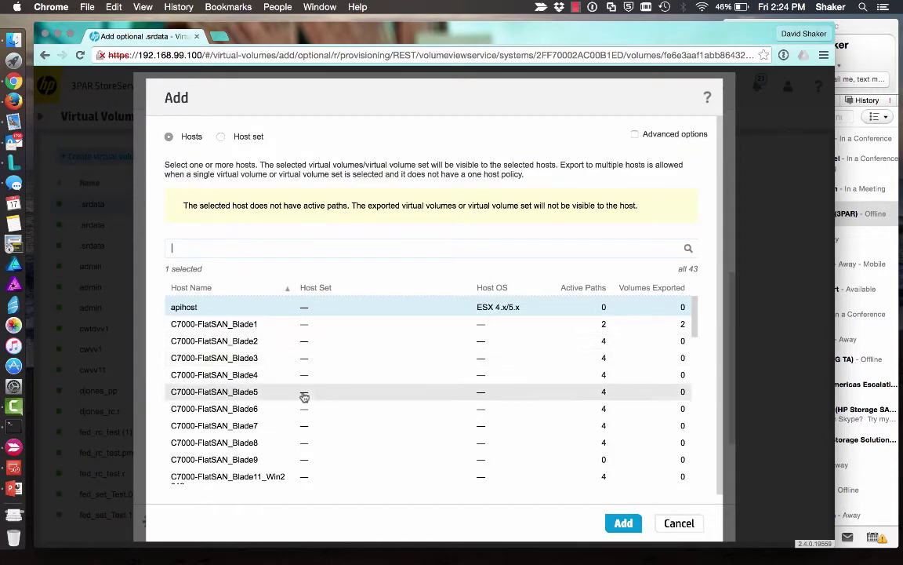
{"action": "scroll", "coordinate": [304, 397], "scroll_direction": "down", "scroll_amount": 5}
{"action": "scroll", "coordinate": [305, 397], "scroll_direction": "down", "scroll_amount": 2}
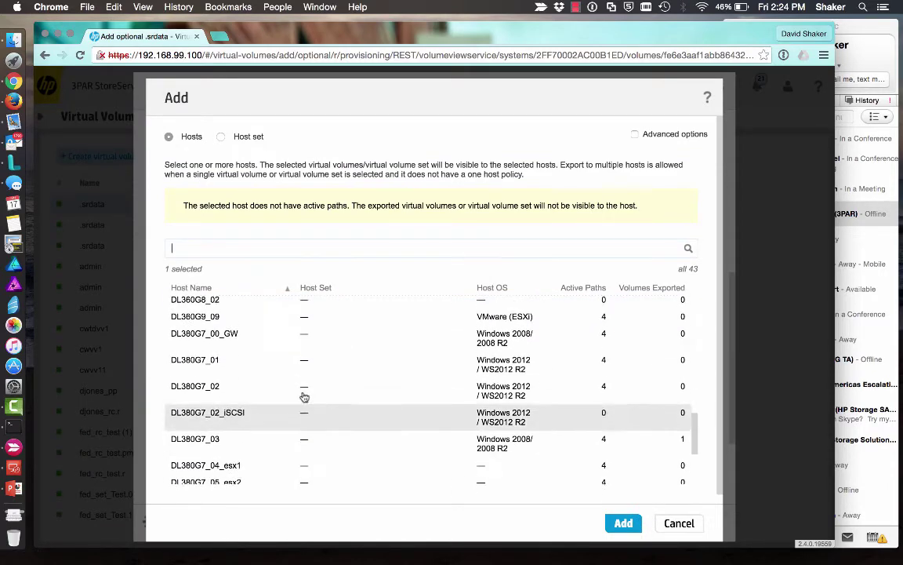
{"action": "left_click", "coordinate": [255, 436]}
{"action": "left_click", "coordinate": [622, 478]}
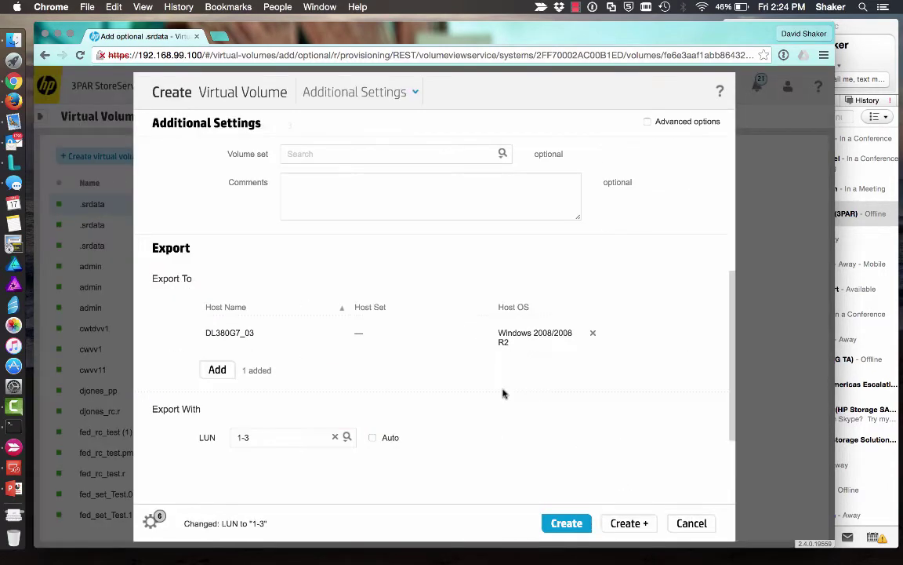
{"action": "left_click", "coordinate": [565, 523]}
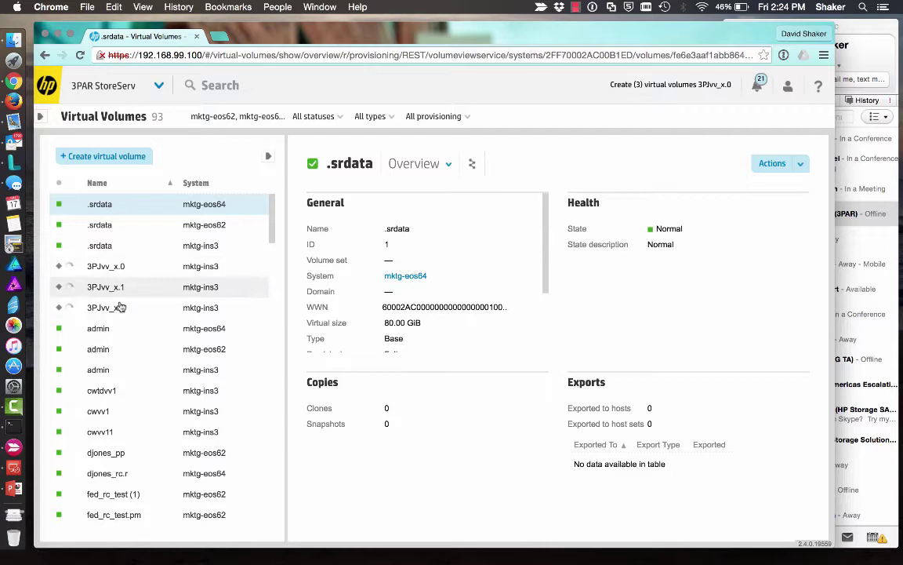
- Start a new remote copy configuration pairing mktg-ins3 with mktg-eos64
{"action": "left_click", "coordinate": [158, 86]}
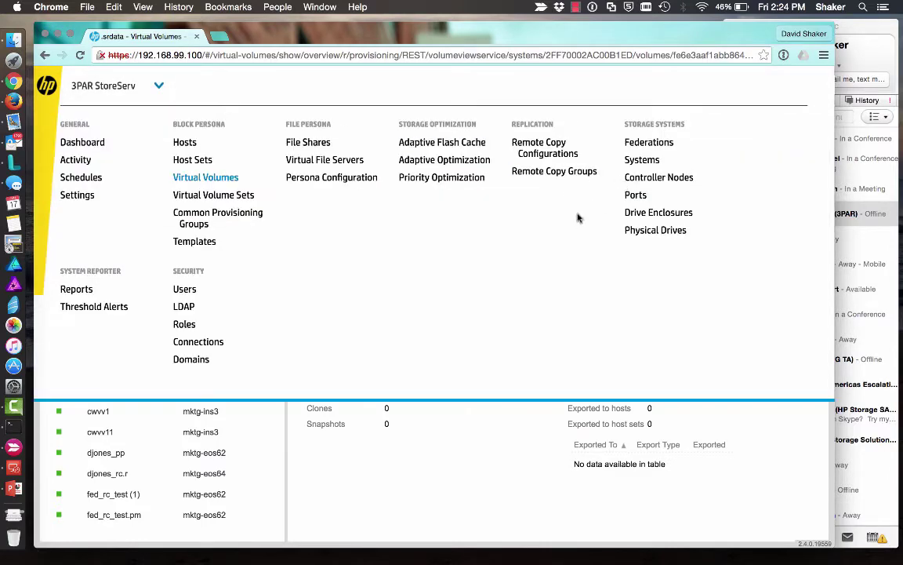
{"action": "left_click", "coordinate": [543, 149]}
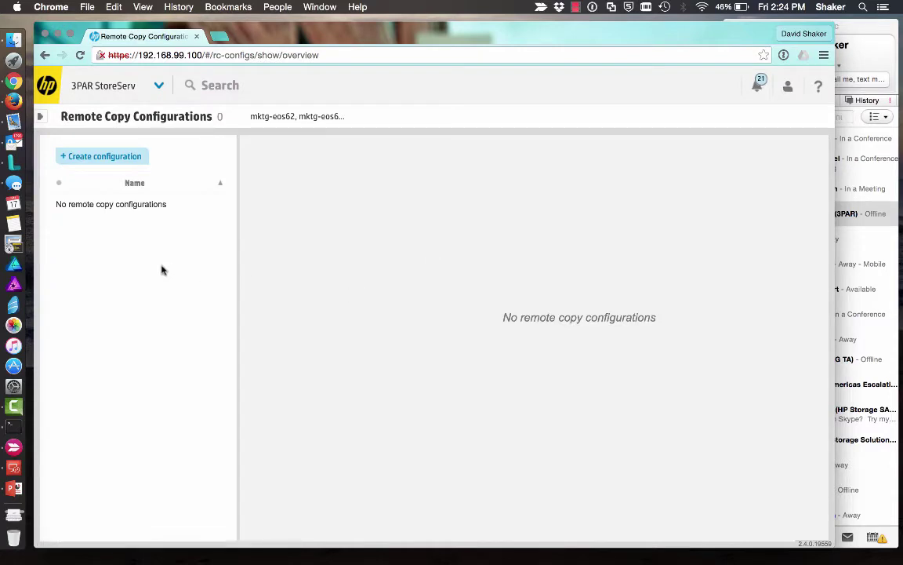
{"action": "left_click", "coordinate": [106, 149]}
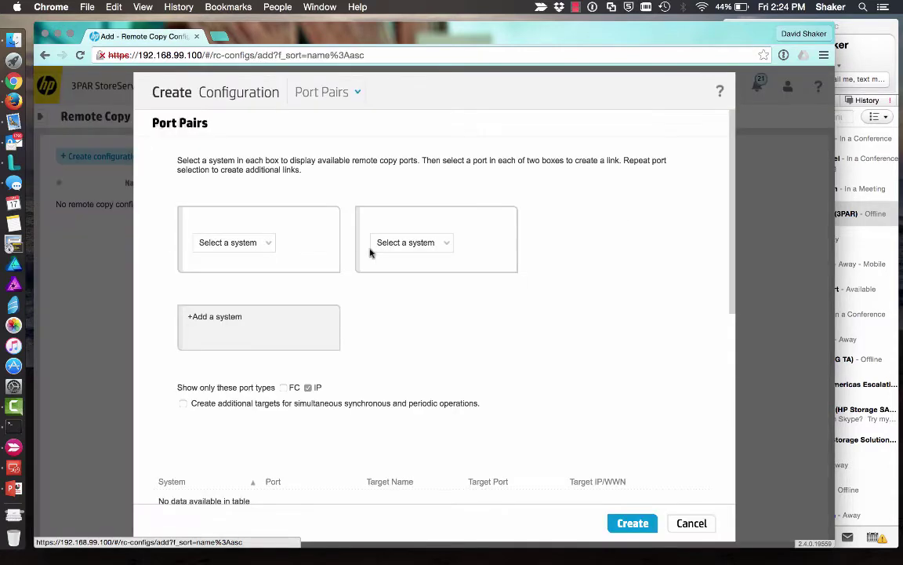
{"action": "left_click", "coordinate": [266, 243]}
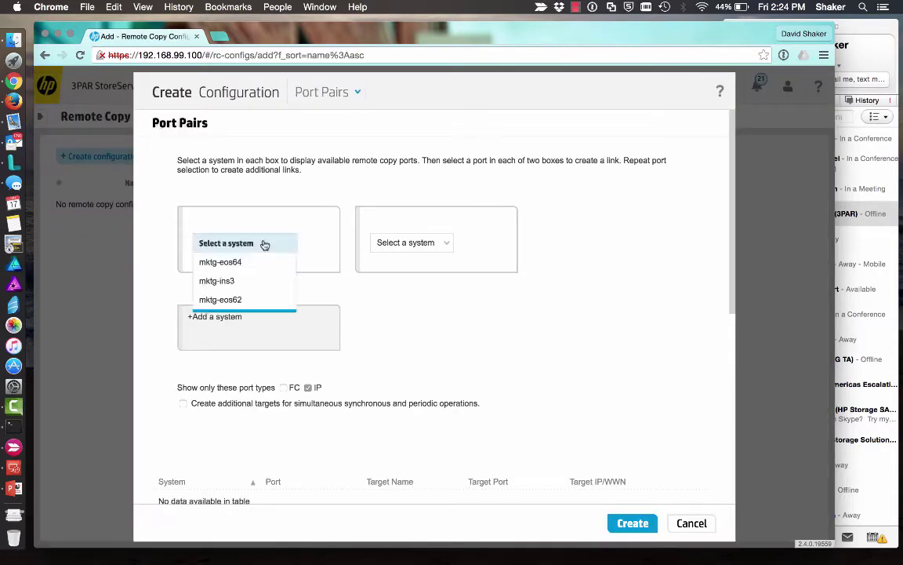
{"action": "left_click", "coordinate": [235, 280]}
{"action": "left_click", "coordinate": [448, 274]}
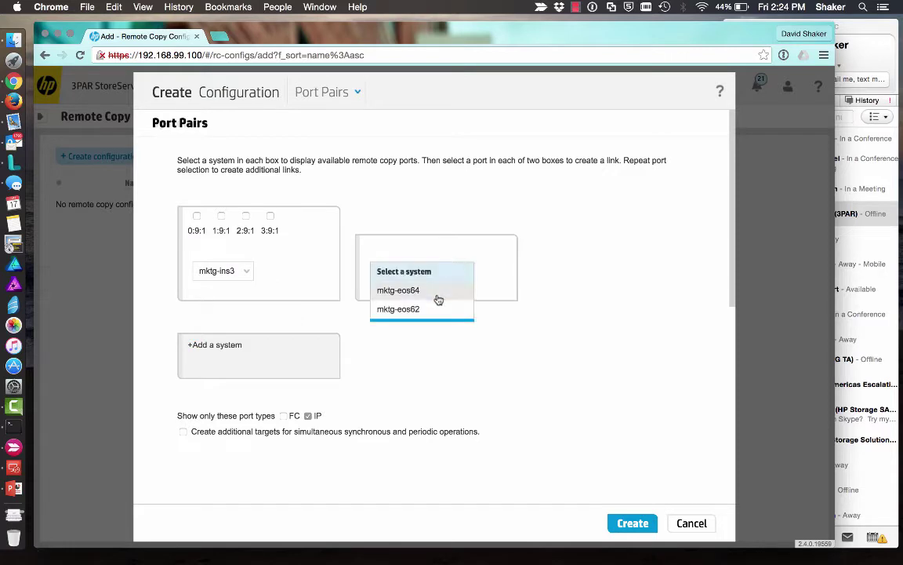
{"action": "left_click", "coordinate": [439, 292]}
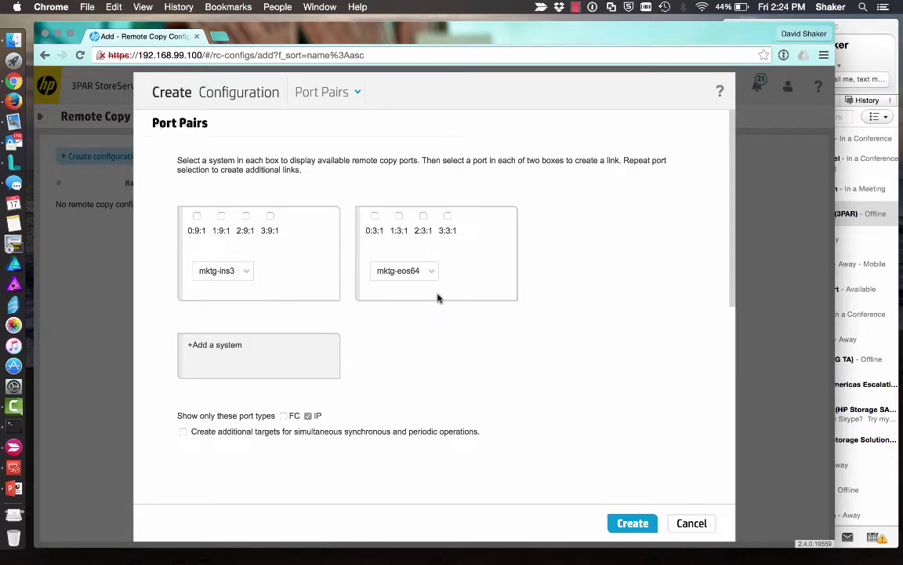
- Link ports 0:9:1 to 0:3:1 and 1:9:1 to 1:3:1, then create the configuration
{"action": "left_click", "coordinate": [197, 215]}
{"action": "left_click", "coordinate": [375, 216]}
{"action": "left_click", "coordinate": [221, 216]}
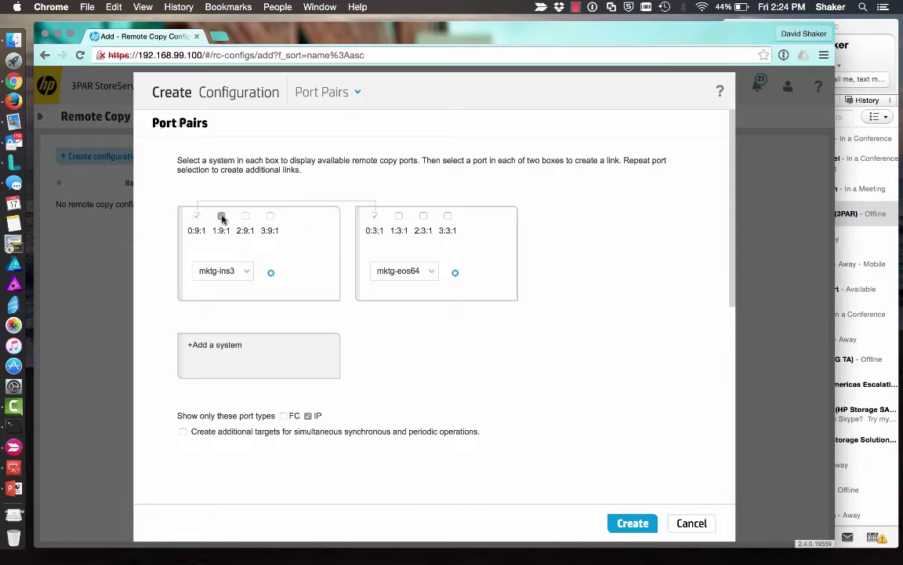
{"action": "left_click", "coordinate": [399, 216]}
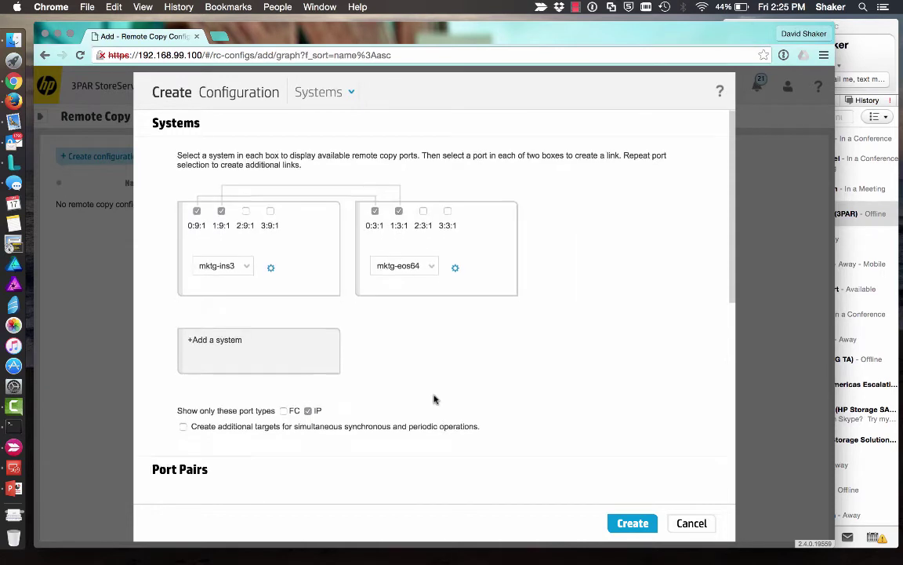
{"action": "left_click", "coordinate": [283, 408]}
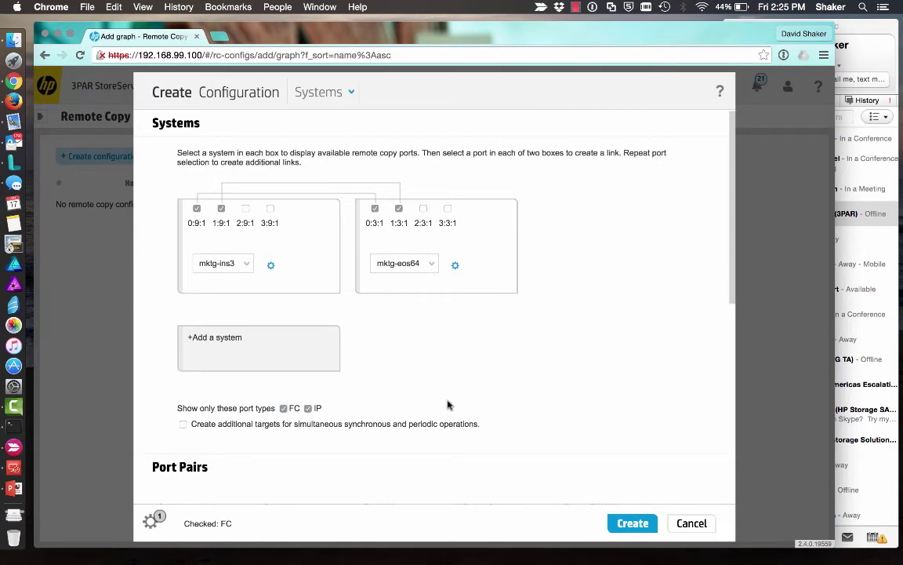
{"action": "scroll", "coordinate": [448, 404], "scroll_direction": "down", "scroll_amount": 2}
{"action": "scroll", "coordinate": [447, 403], "scroll_direction": "up", "scroll_amount": 2}
{"action": "mouse_move", "coordinate": [193, 202]}
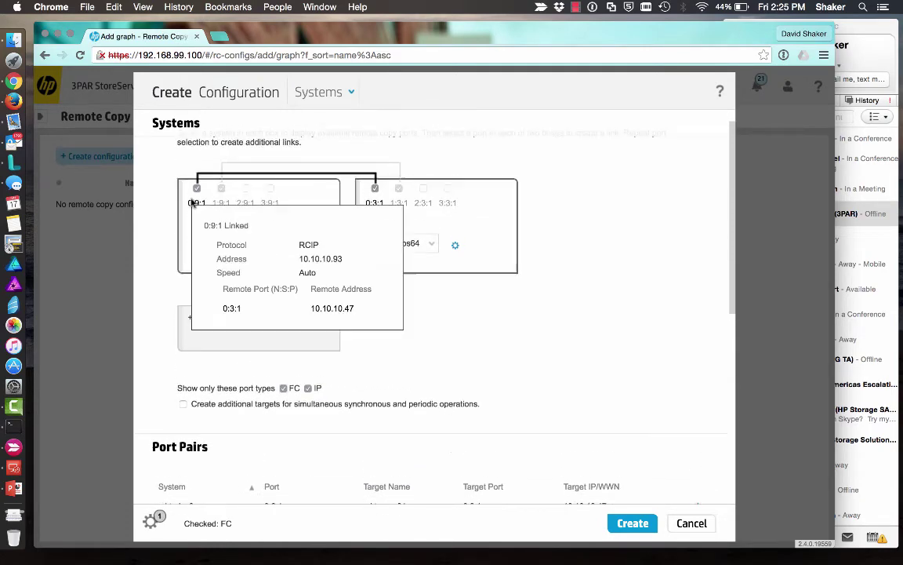
{"action": "scroll", "coordinate": [495, 365], "scroll_direction": "down", "scroll_amount": 2}
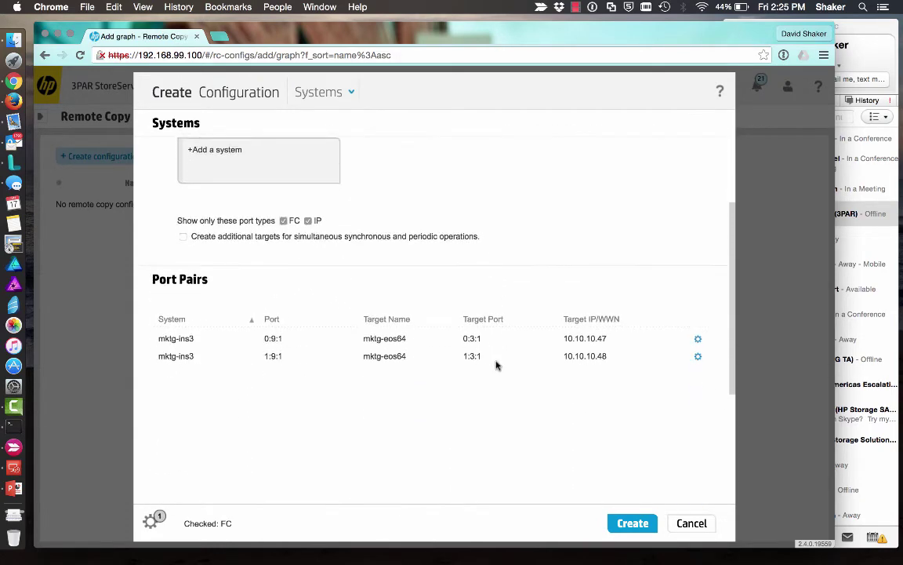
{"action": "left_click", "coordinate": [633, 522]}
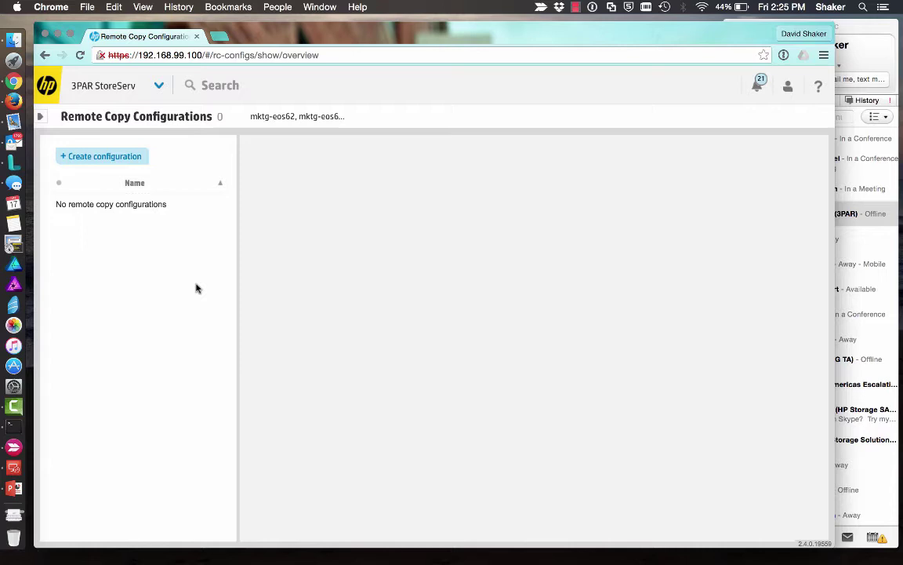
- In Skitch, move the arrow's tail and its circle from eos62 back into ins3
{"action": "left_click", "coordinate": [13, 446]}
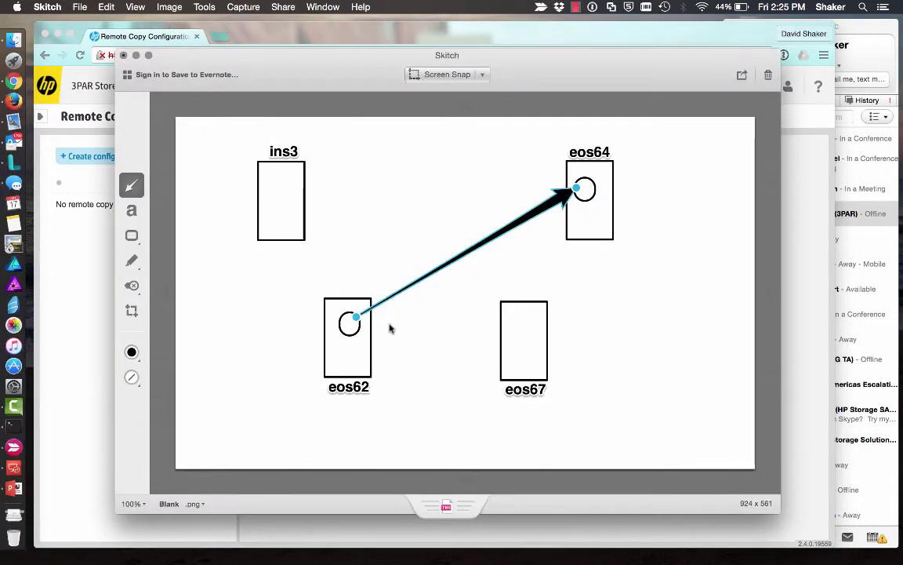
{"action": "left_click_drag", "start_coordinate": [357, 318], "coordinate": [299, 190]}
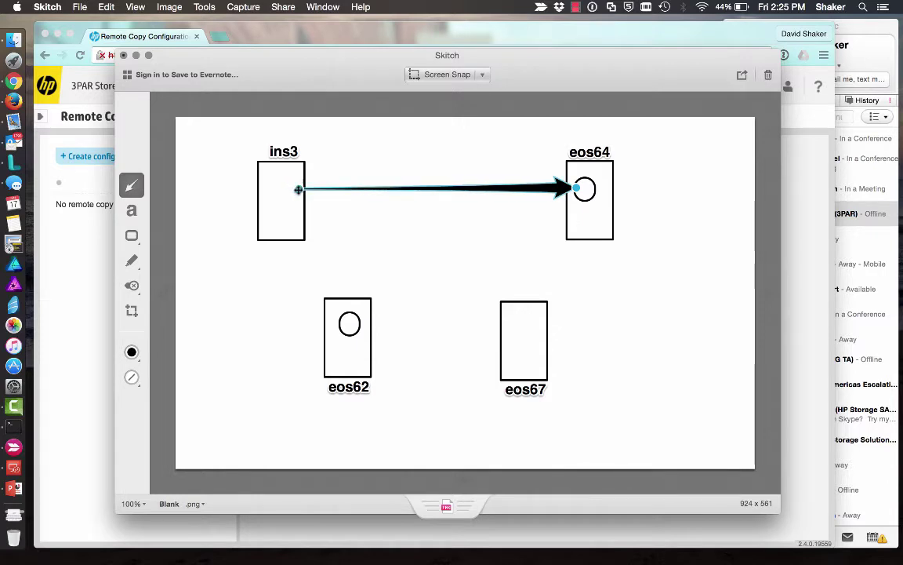
{"action": "left_click_drag", "start_coordinate": [349, 311], "coordinate": [287, 180]}
{"action": "left_click", "coordinate": [343, 240]}
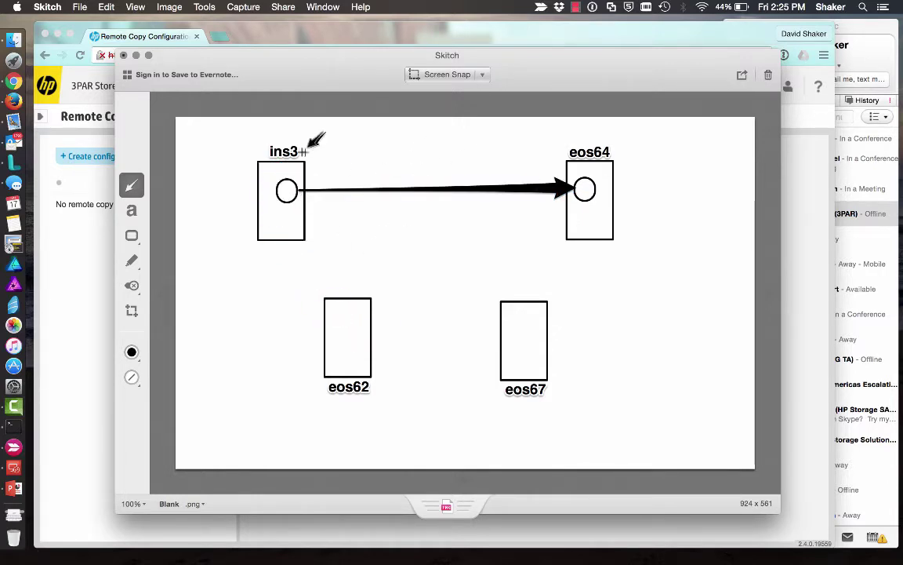
{"action": "left_click", "coordinate": [88, 263]}
- Go through Remote Copy Configurations to the Remote Copy Groups page
{"action": "left_click", "coordinate": [162, 93]}
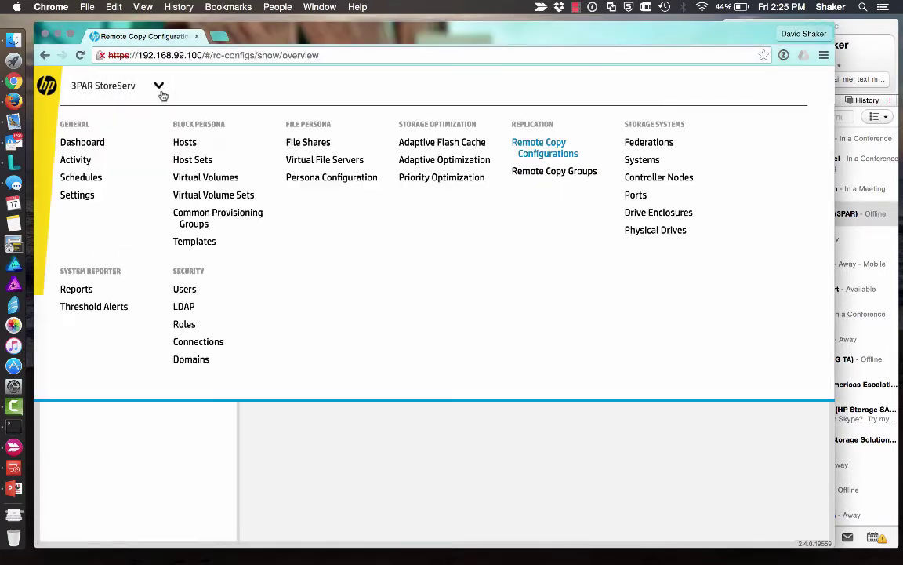
{"action": "left_click", "coordinate": [537, 150]}
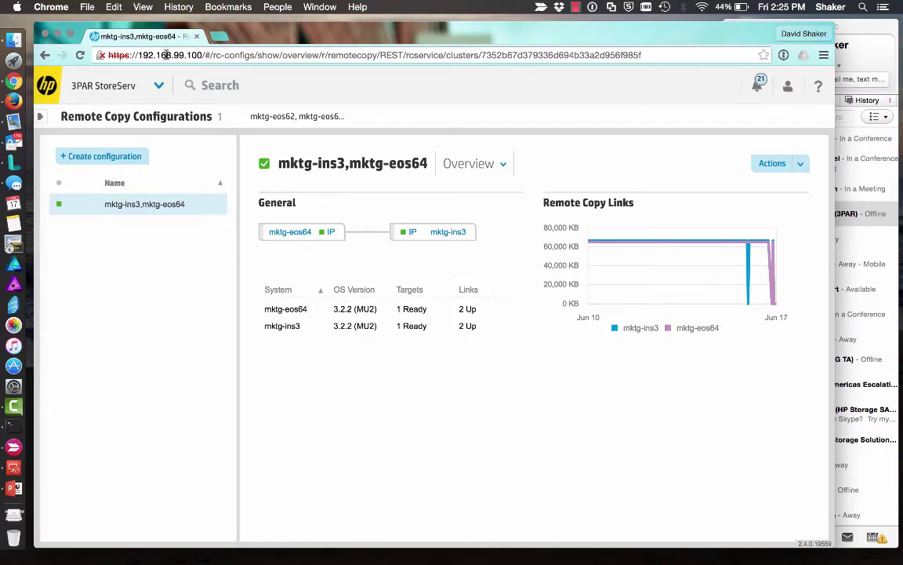
{"action": "left_click", "coordinate": [141, 81]}
{"action": "left_click", "coordinate": [572, 171]}
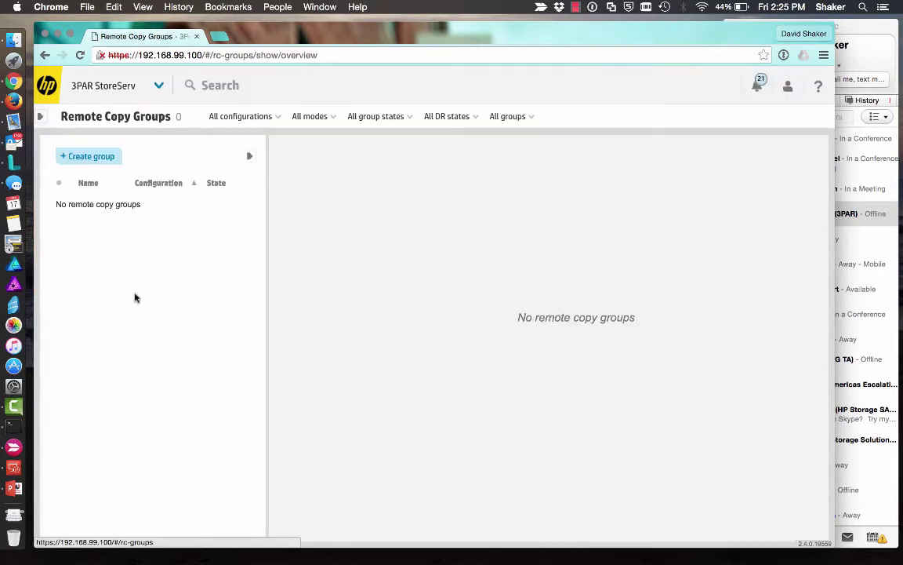
- Start a remote copy group named 3PJ_group1 with SSD_r5 as the source CPG
{"action": "left_click", "coordinate": [99, 159]}
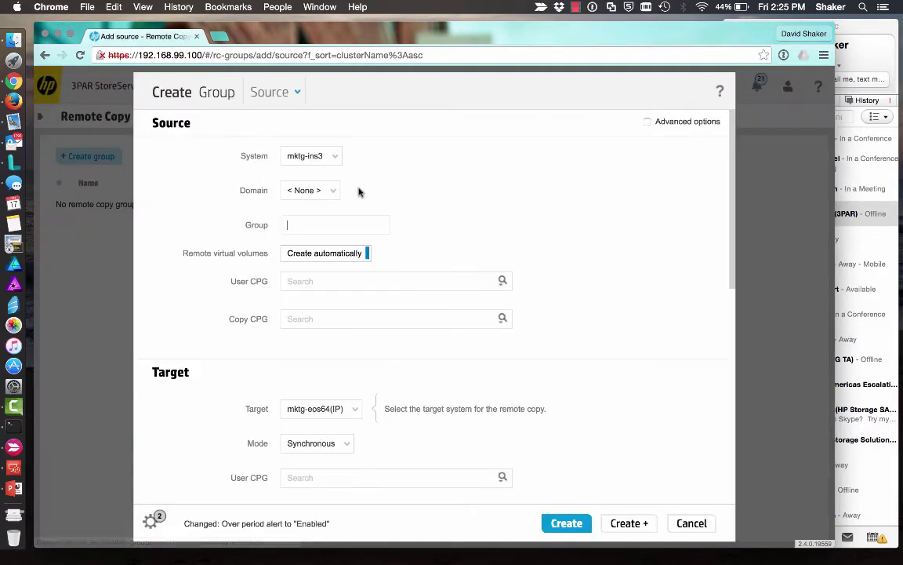
{"action": "left_click", "coordinate": [344, 218]}
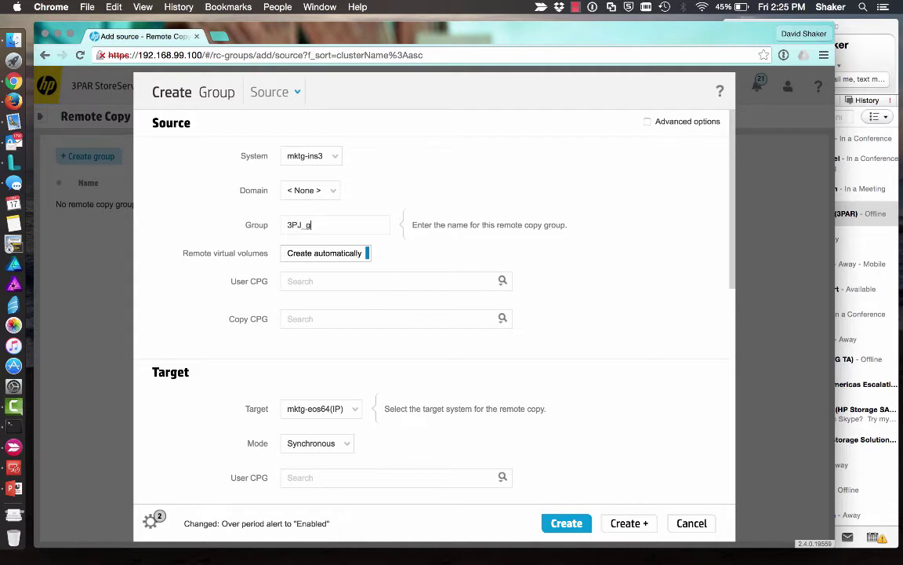
{"action": "left_click", "coordinate": [364, 284]}
{"action": "left_click", "coordinate": [503, 280]}
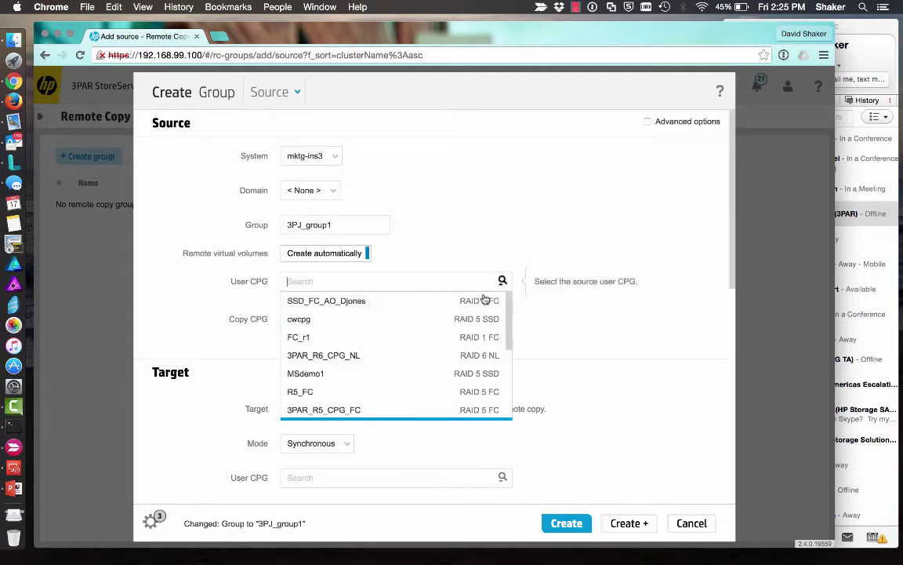
{"action": "scroll", "coordinate": [401, 380], "scroll_direction": "down", "scroll_amount": 3}
{"action": "left_click", "coordinate": [400, 386]}
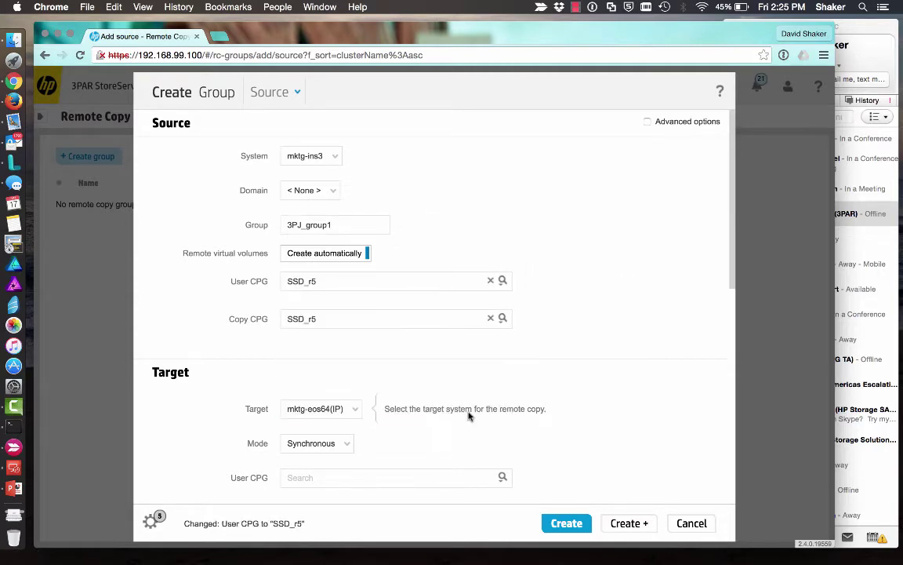
{"action": "scroll", "coordinate": [469, 416], "scroll_direction": "down", "scroll_amount": 3}
{"action": "scroll", "coordinate": [469, 415], "scroll_direction": "up", "scroll_amount": 3}
{"action": "scroll", "coordinate": [512, 385], "scroll_direction": "down", "scroll_amount": 3}
{"action": "scroll", "coordinate": [423, 362], "scroll_direction": "down", "scroll_amount": 3}
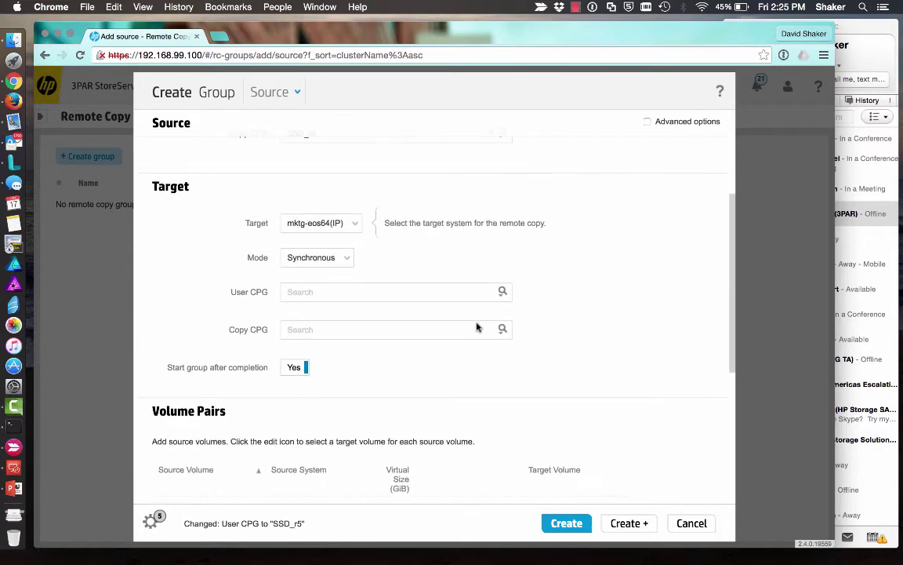
- Choose SSD_r5 as the target CPG, add volumes 3PJvv_x.0–x.2, and create the group
{"action": "left_click", "coordinate": [502, 292]}
{"action": "scroll", "coordinate": [429, 385], "scroll_direction": "down", "scroll_amount": 1}
{"action": "scroll", "coordinate": [428, 385], "scroll_direction": "down", "scroll_amount": 5}
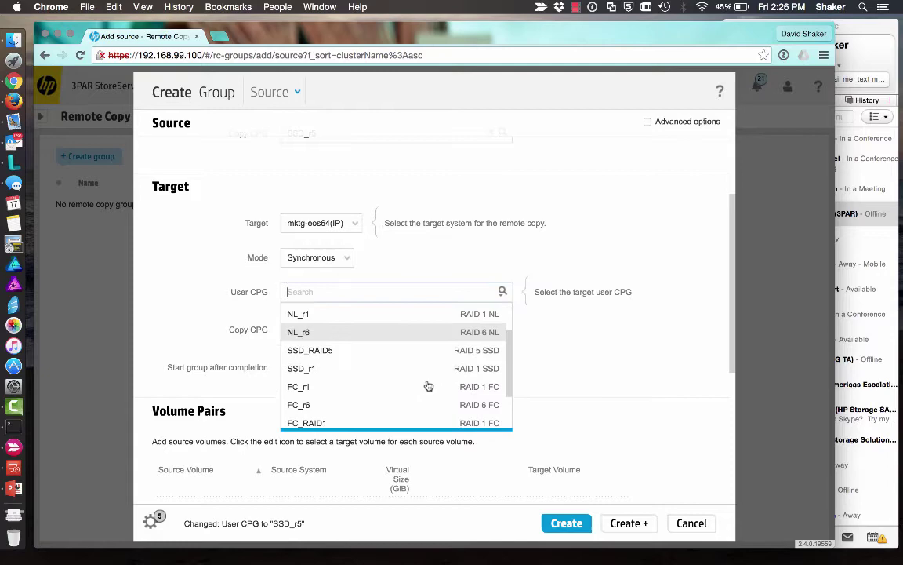
{"action": "left_click", "coordinate": [409, 397]}
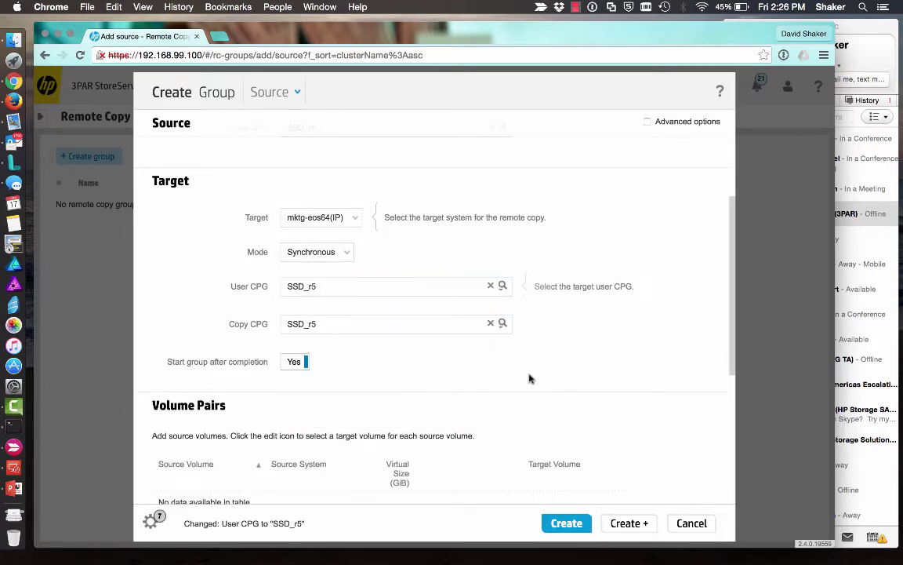
{"action": "scroll", "coordinate": [571, 383], "scroll_direction": "down", "scroll_amount": 4}
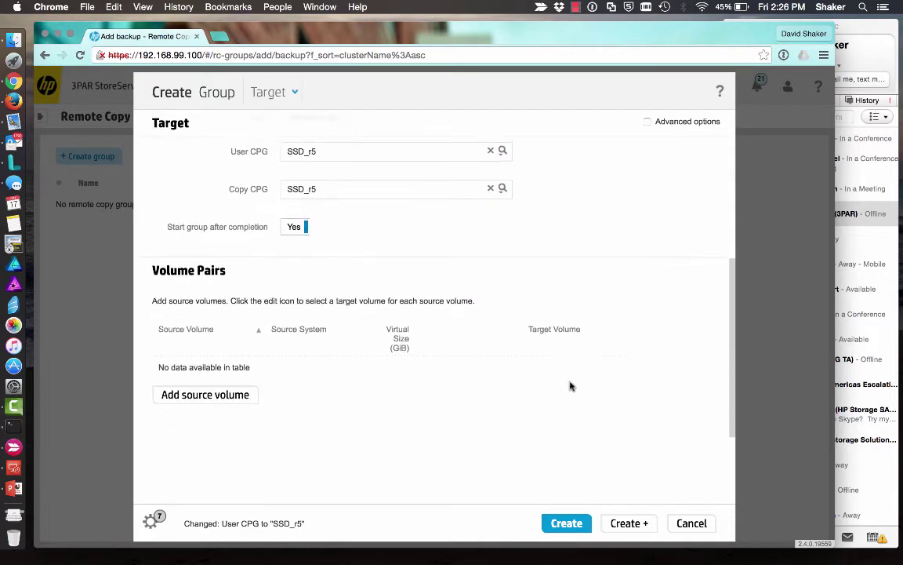
{"action": "left_click", "coordinate": [237, 382]}
{"action": "left_click", "coordinate": [343, 208]}
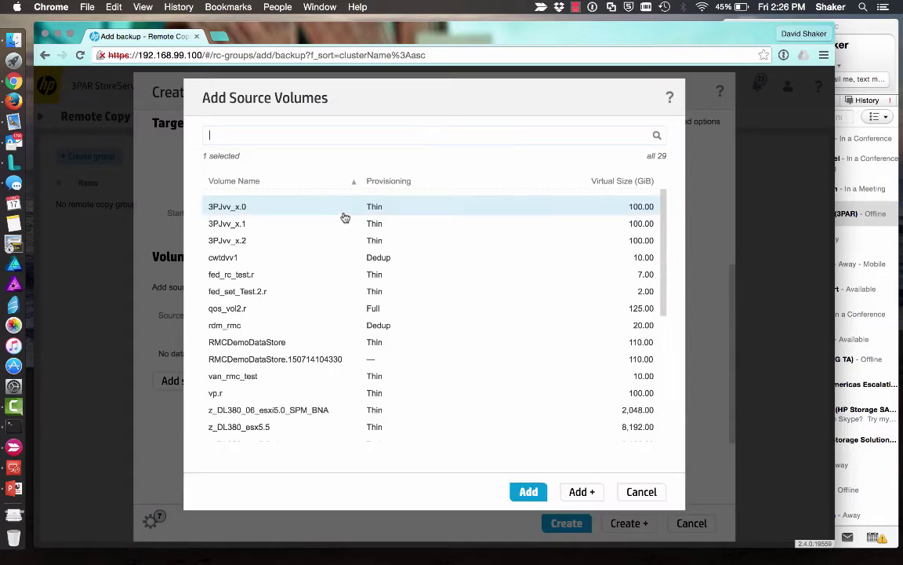
{"action": "left_click", "coordinate": [276, 242], "text": "shift"}
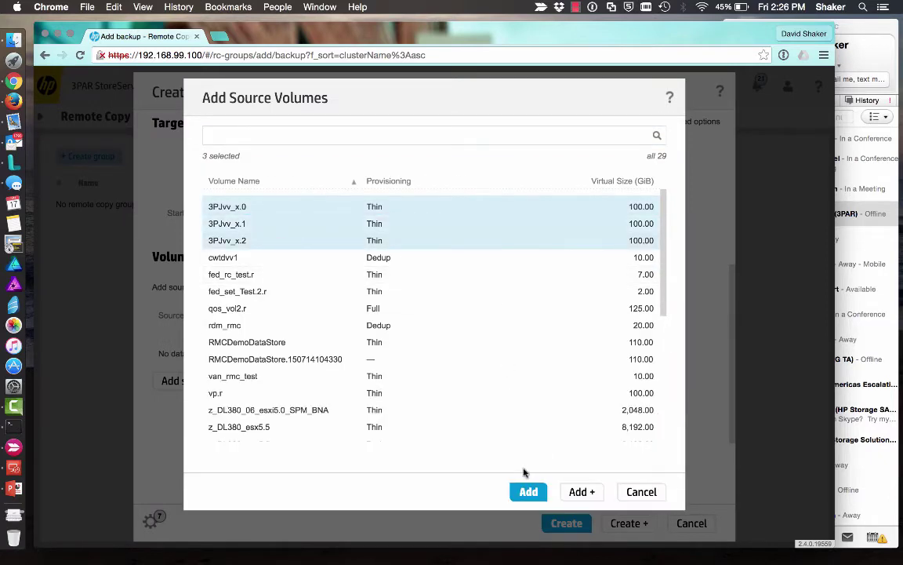
{"action": "left_click", "coordinate": [527, 492]}
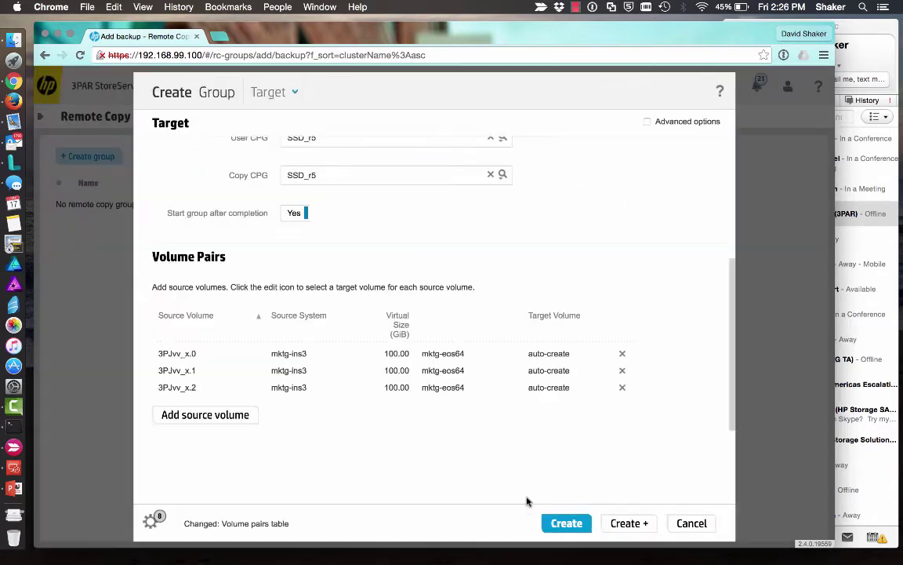
{"action": "left_click", "coordinate": [571, 532]}
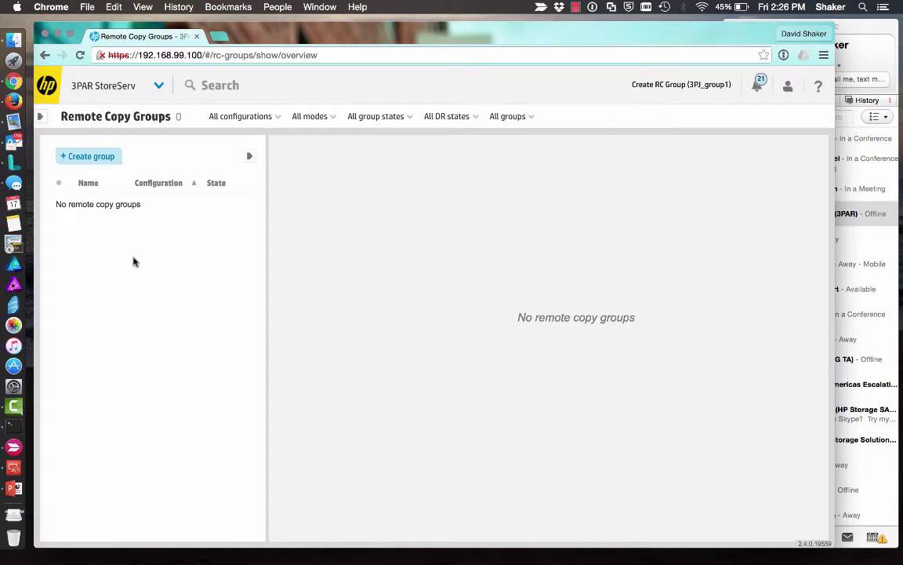
- Check the remote copy configuration and the new 3PJ_group1, then begin a new federation
{"action": "left_click", "coordinate": [159, 86]}
{"action": "left_click", "coordinate": [518, 149]}
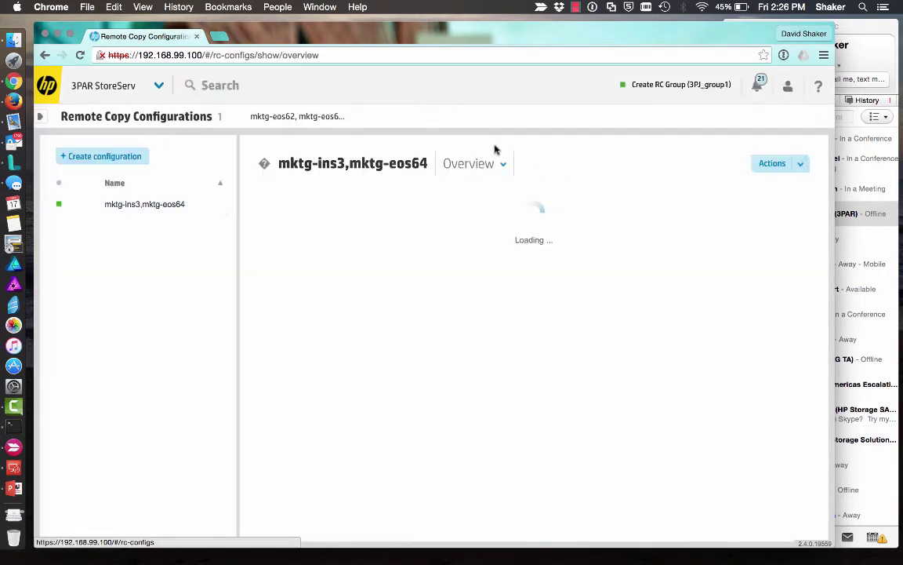
{"action": "left_click", "coordinate": [159, 85]}
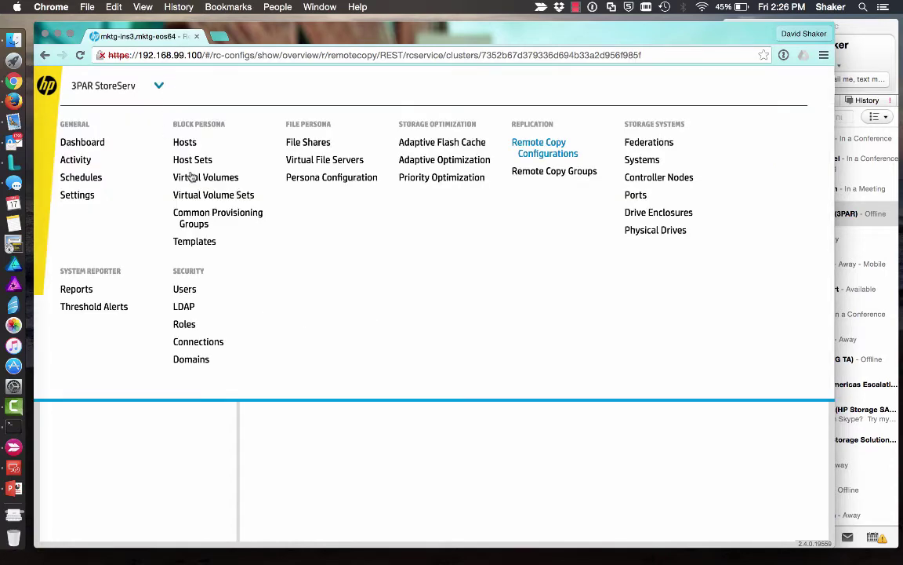
{"action": "left_click", "coordinate": [523, 173]}
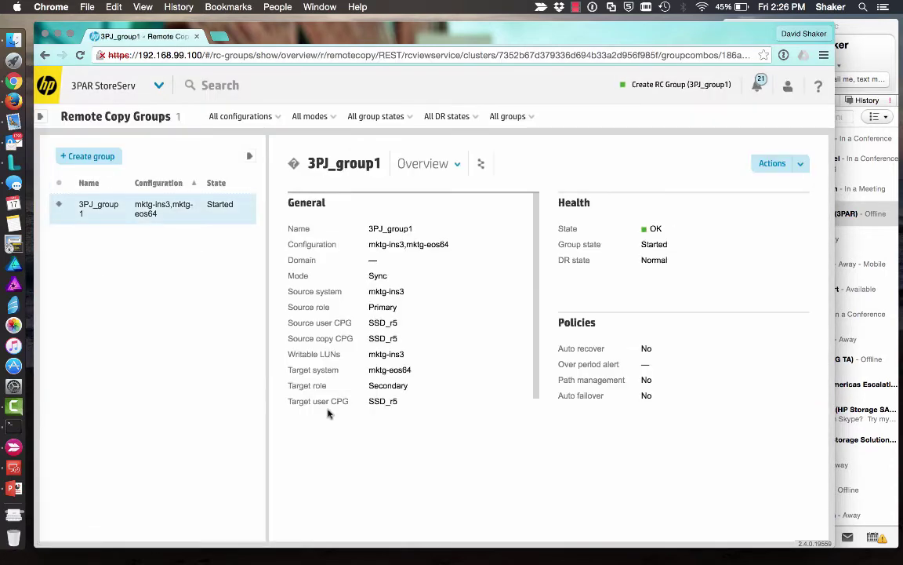
{"action": "left_click", "coordinate": [158, 86]}
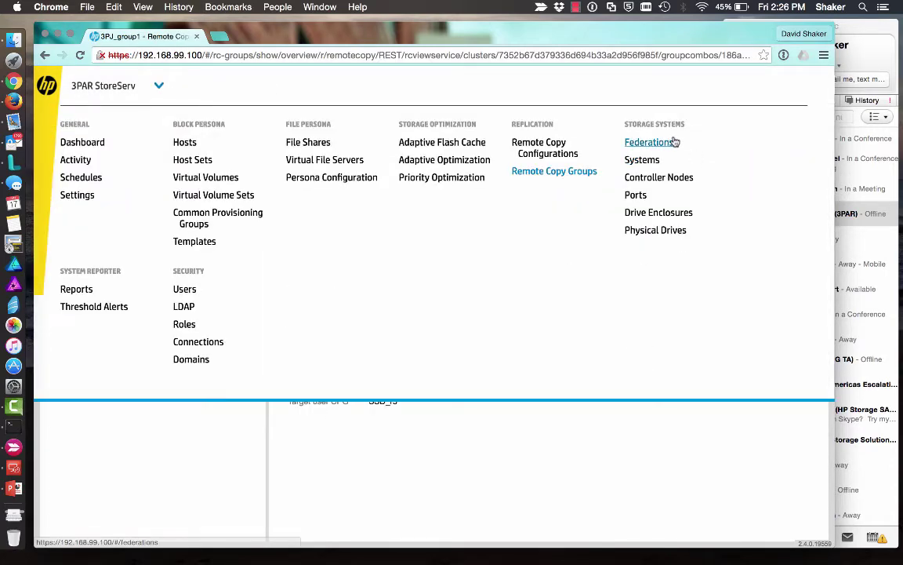
{"action": "left_click", "coordinate": [651, 142]}
{"action": "left_click", "coordinate": [94, 156]}
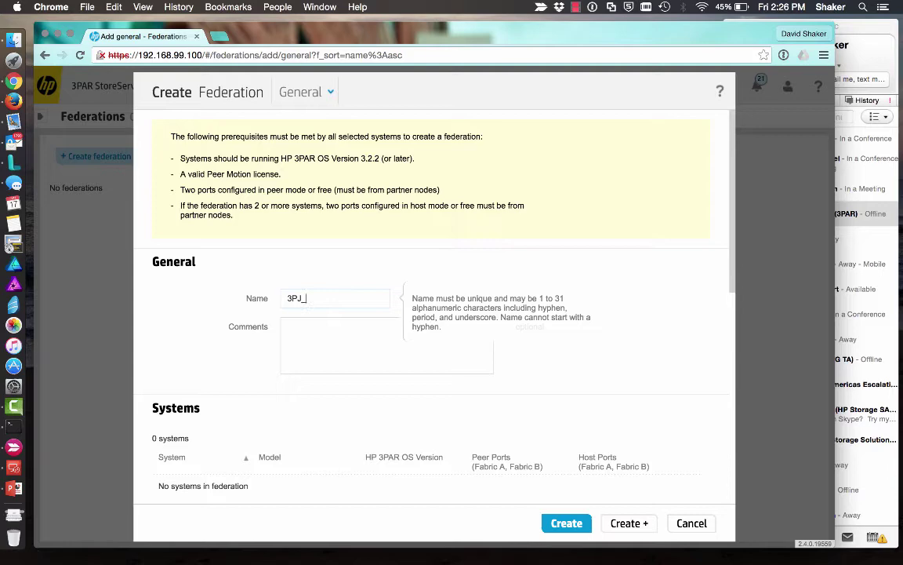
- Add mktg-eos62, mktg-eos64 and mktg-ins3 to federation 3PJ_fed1 and create it
{"action": "scroll", "coordinate": [324, 388], "scroll_direction": "down", "scroll_amount": 4}
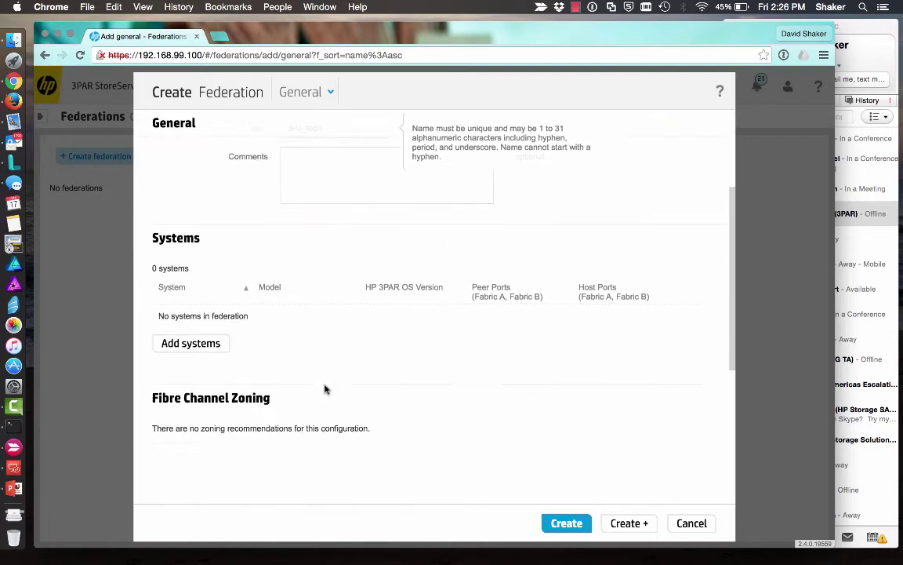
{"action": "left_click", "coordinate": [171, 341]}
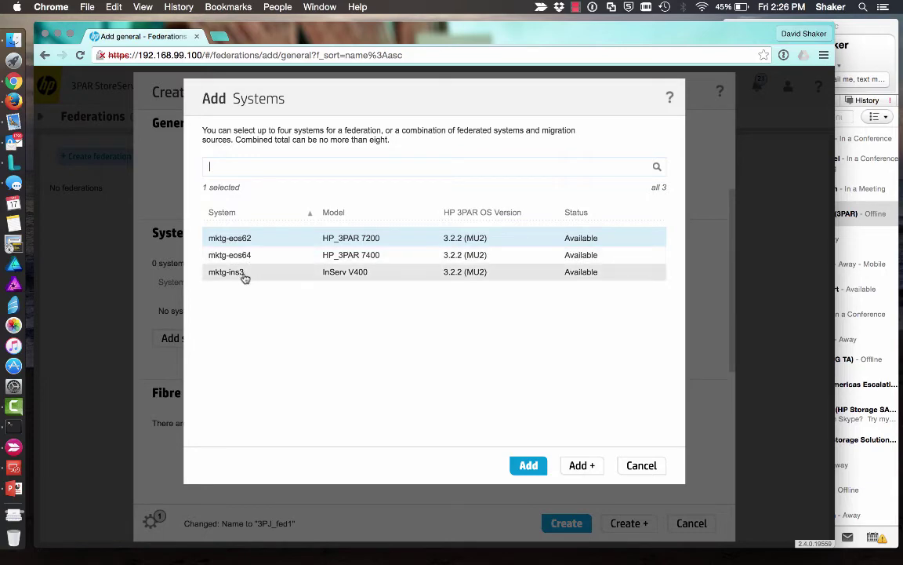
{"action": "left_click", "coordinate": [245, 273], "text": "shift"}
{"action": "left_click", "coordinate": [528, 465]}
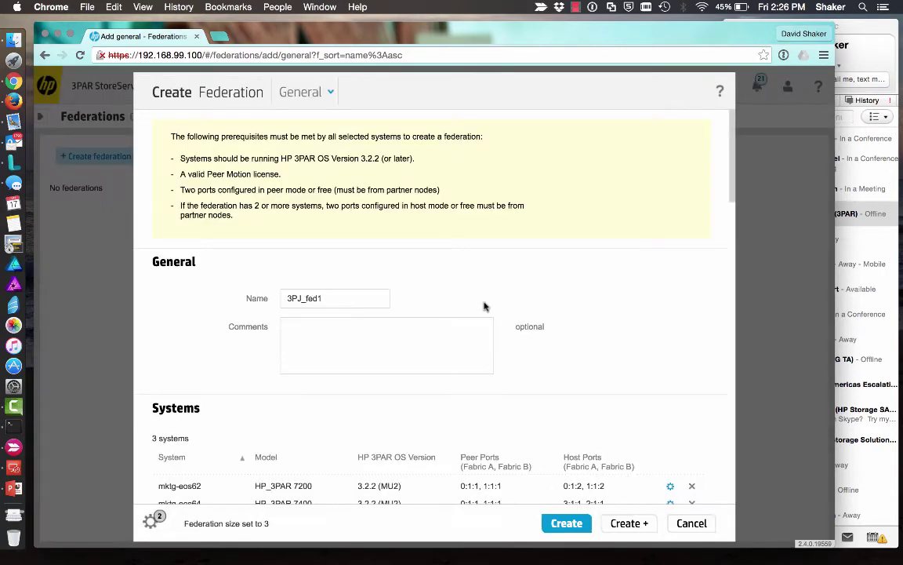
{"action": "scroll", "coordinate": [520, 415], "scroll_direction": "down", "scroll_amount": 10}
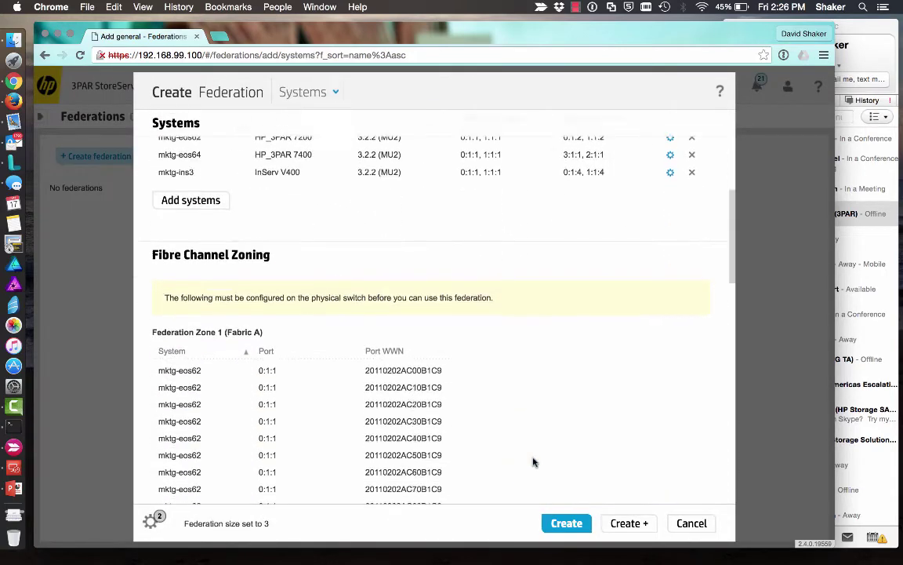
{"action": "scroll", "coordinate": [533, 463], "scroll_direction": "down", "scroll_amount": 2}
{"action": "left_click", "coordinate": [568, 531]}
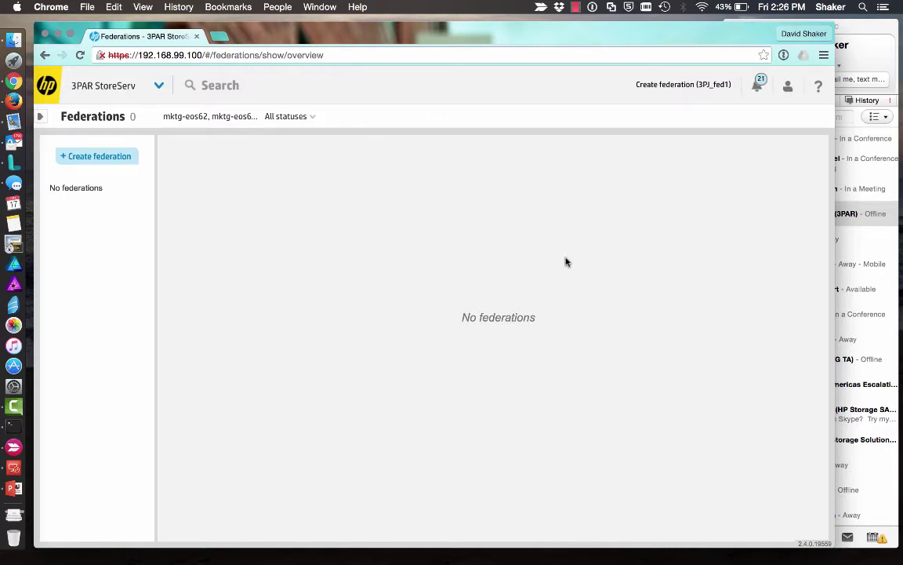
- Review the 3PJ_fed1 federation overview and the mktg-ins3/mktg-eos64 remote copy configuration
{"action": "left_click", "coordinate": [157, 86]}
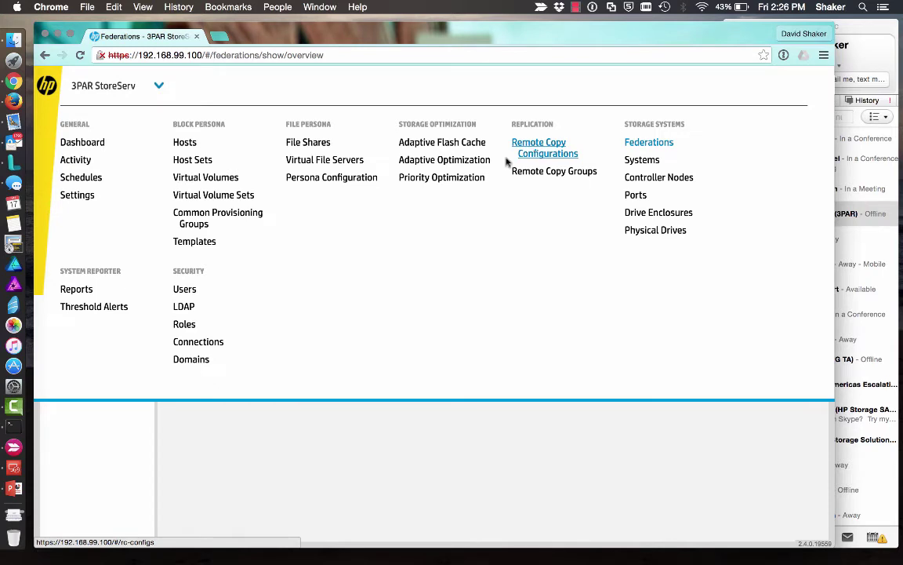
{"action": "left_click", "coordinate": [647, 142]}
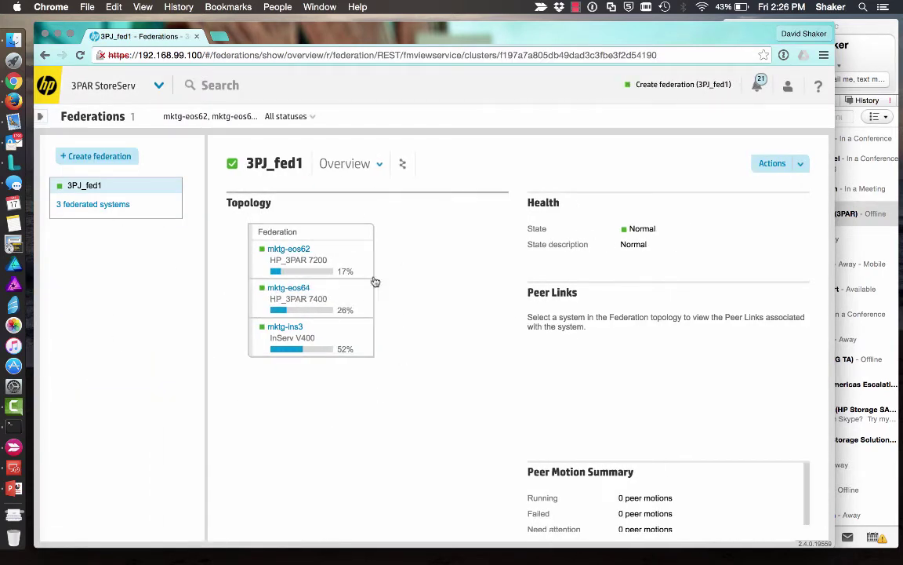
{"action": "left_click", "coordinate": [158, 86]}
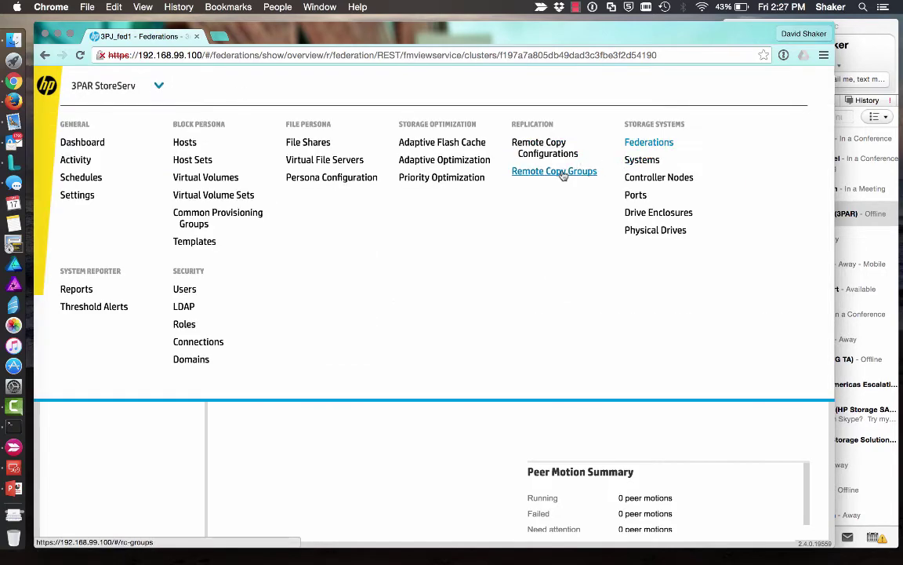
{"action": "left_click", "coordinate": [549, 145]}
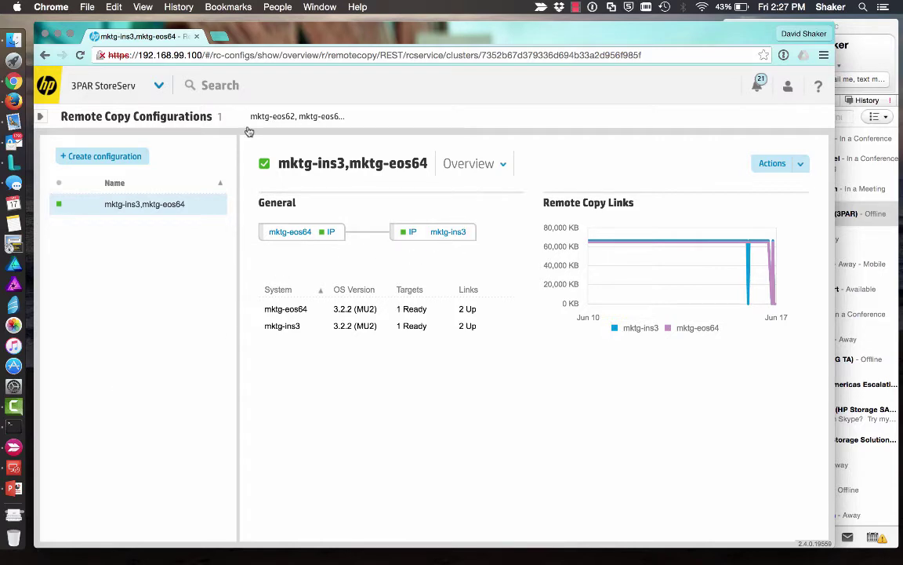
- View 3PJ_group1's source volumes, then its target volumes 3PJvv_x.0.r–x.2.r
{"action": "left_click", "coordinate": [141, 81]}
{"action": "left_click", "coordinate": [519, 172]}
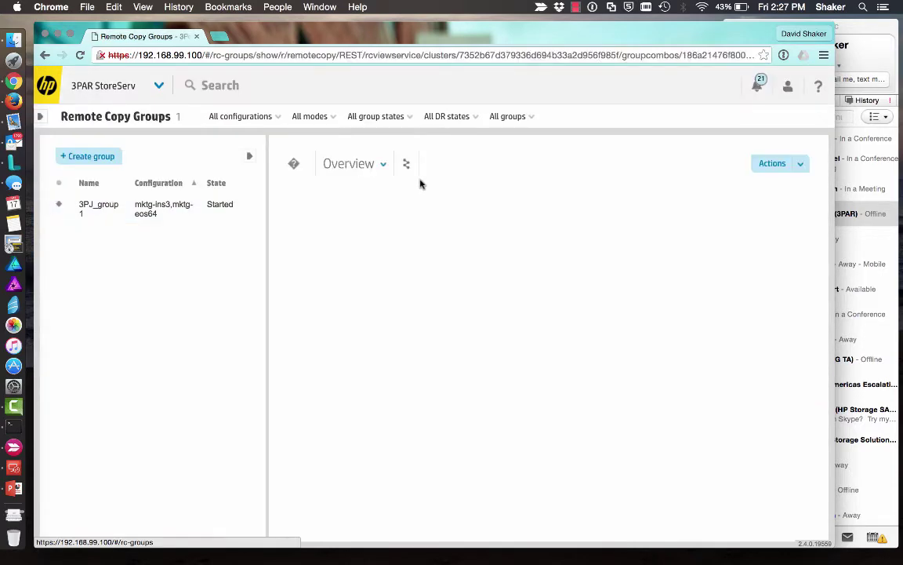
{"action": "left_click", "coordinate": [459, 169]}
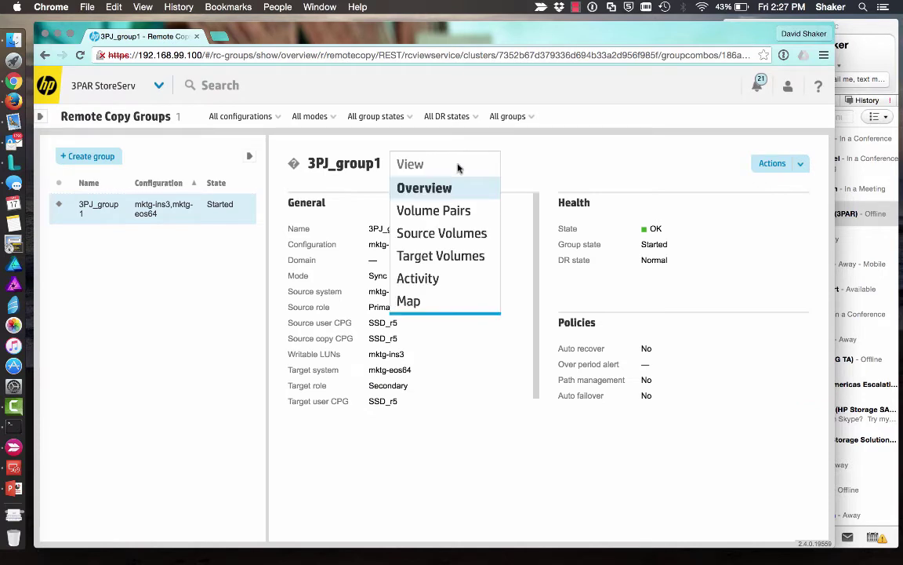
{"action": "left_click", "coordinate": [452, 234]}
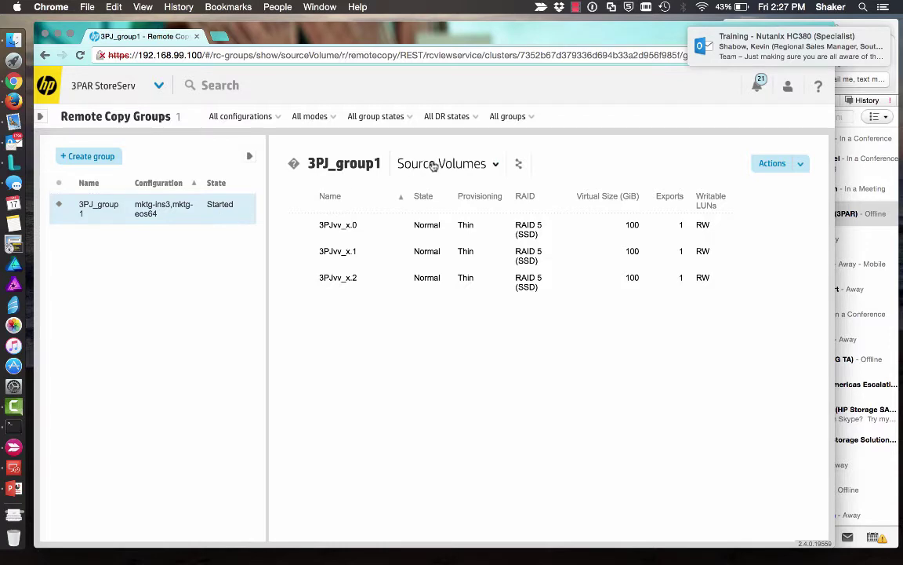
{"action": "left_click", "coordinate": [489, 163]}
{"action": "left_click", "coordinate": [460, 256]}
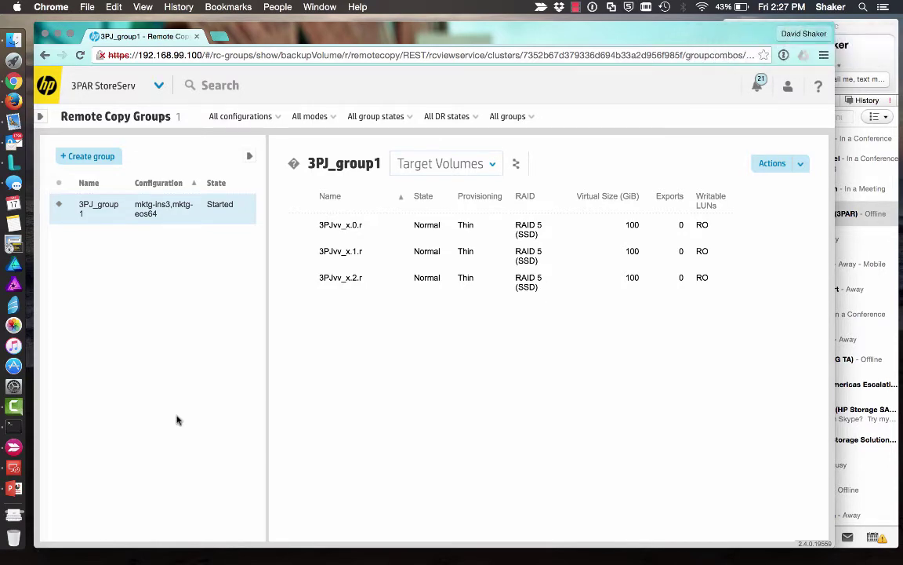
- Run showrcopy on mktg-eos64 and highlight the 3PJ_group1 rows in the output
{"action": "left_click", "coordinate": [30, 422]}
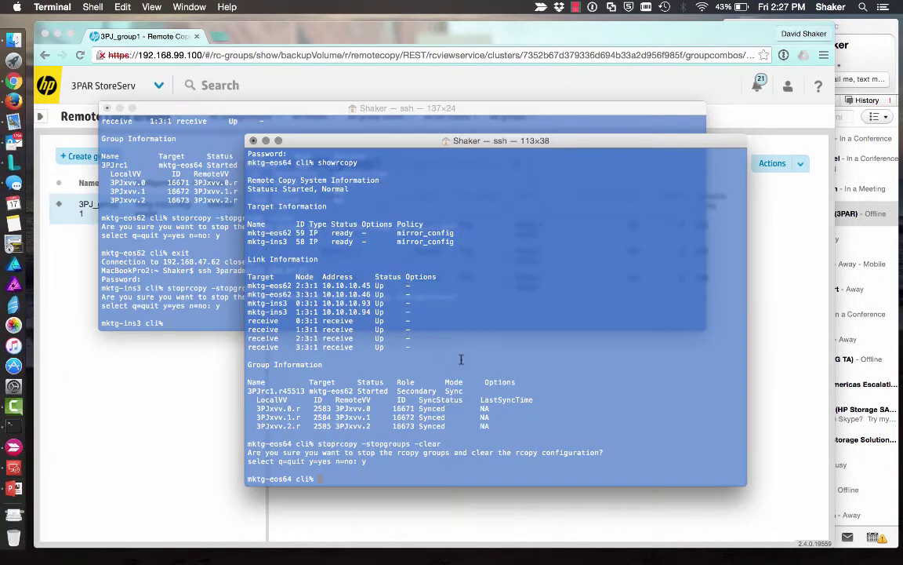
{"action": "key", "text": "Return"}
{"action": "key", "text": "Return"}
{"action": "key", "text": "Return"}
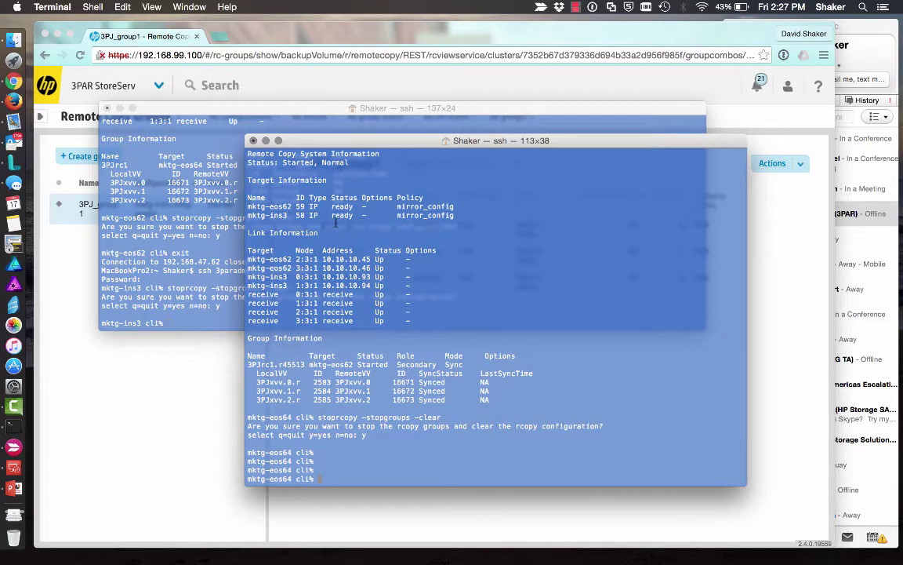
{"action": "left_click", "coordinate": [218, 207]}
{"action": "key", "text": "Return"}
{"action": "key", "text": "Return"}
{"action": "key", "text": "Return"}
{"action": "key", "text": "Return"}
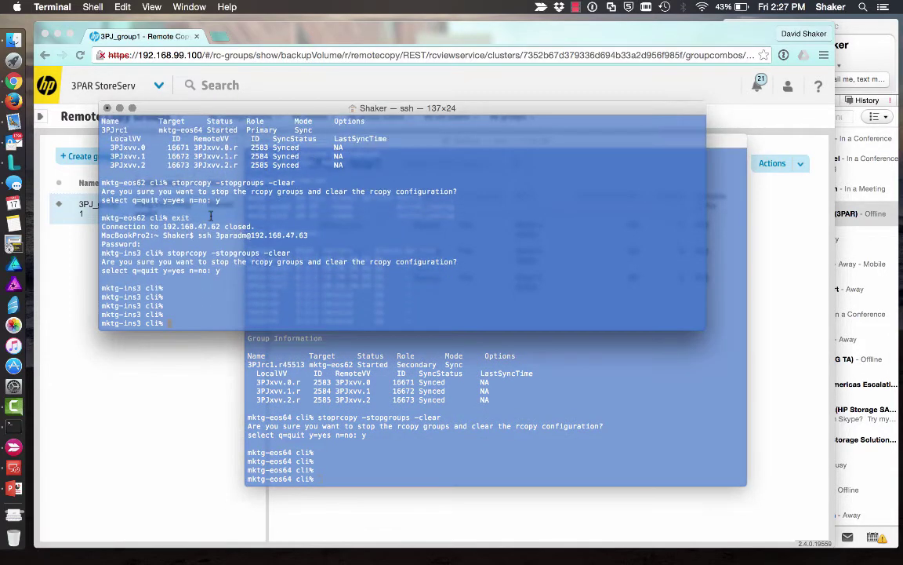
{"action": "left_click", "coordinate": [350, 339]}
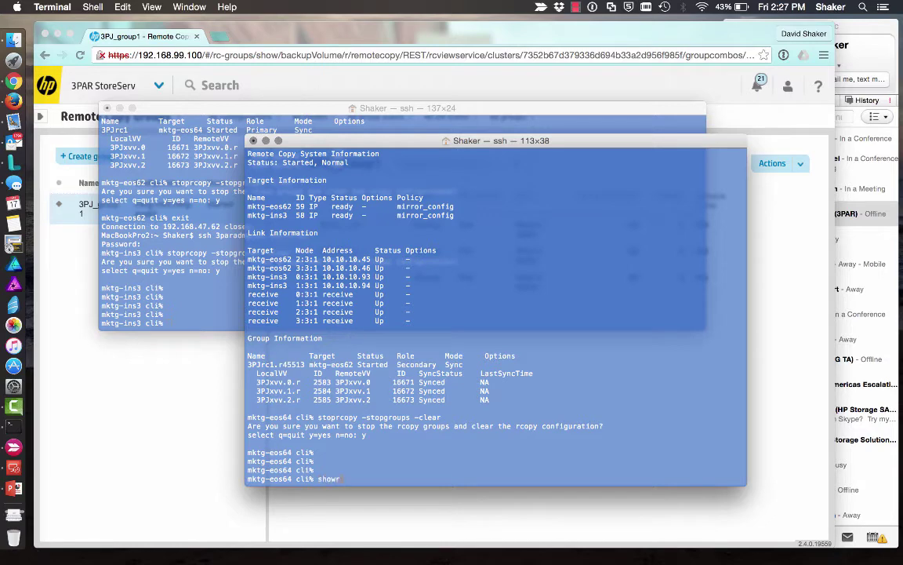
{"action": "type", "text": "showrcopy"}
{"action": "key", "text": "Return"}
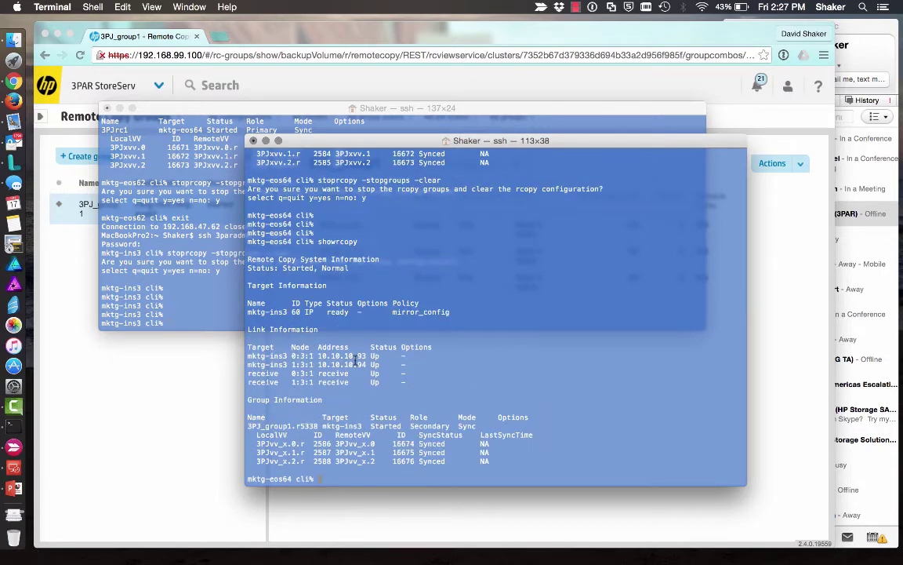
{"action": "left_click_drag", "start_coordinate": [501, 466], "coordinate": [231, 421]}
- Run showrcopy on mktg-ins3 to confirm 3PJ_group1 is synced to mktg-eos64
{"action": "left_click", "coordinate": [183, 268]}
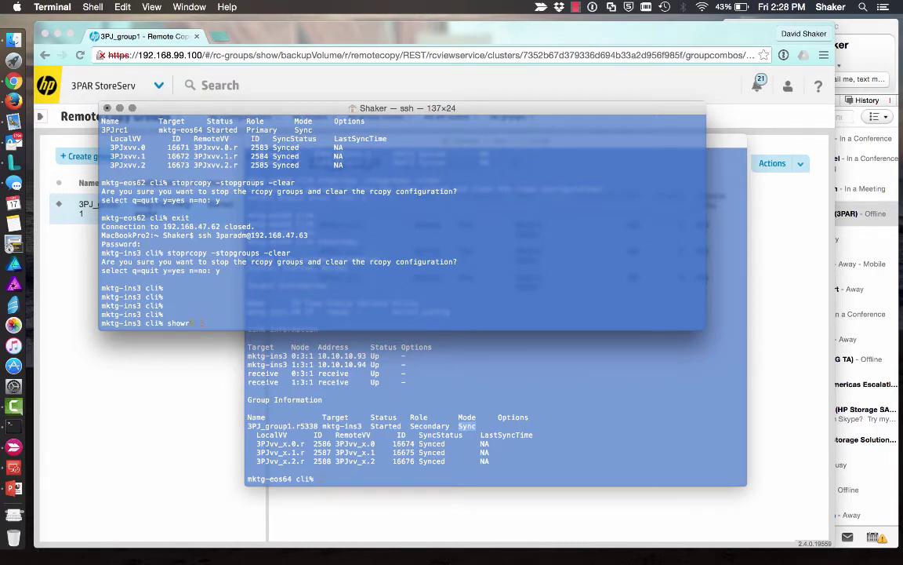
{"action": "type", "text": "showrcopy"}
{"action": "key", "text": "Return"}
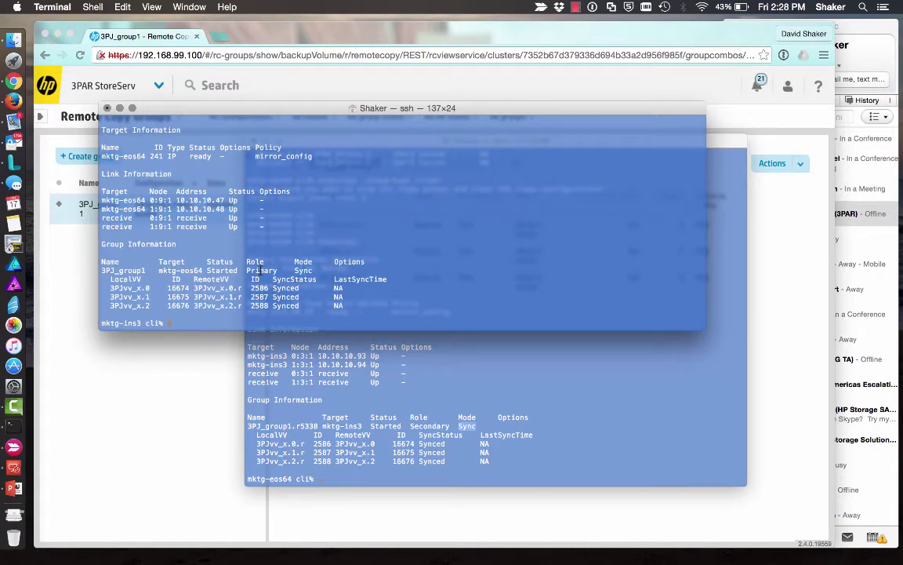
- Go to Remote Copy Configurations and start editing the remote copy configuration
{"action": "left_click", "coordinate": [199, 401]}
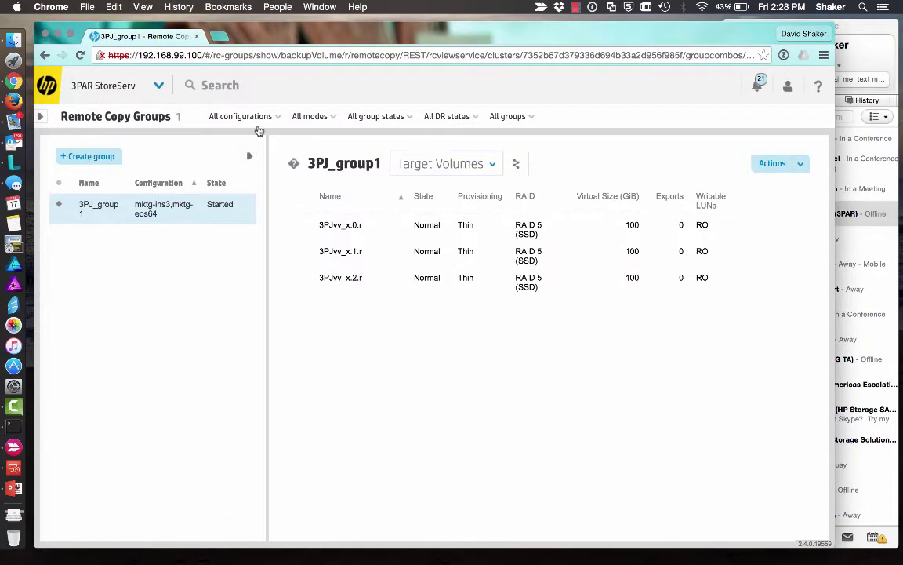
{"action": "left_click", "coordinate": [157, 87]}
{"action": "left_click", "coordinate": [565, 153]}
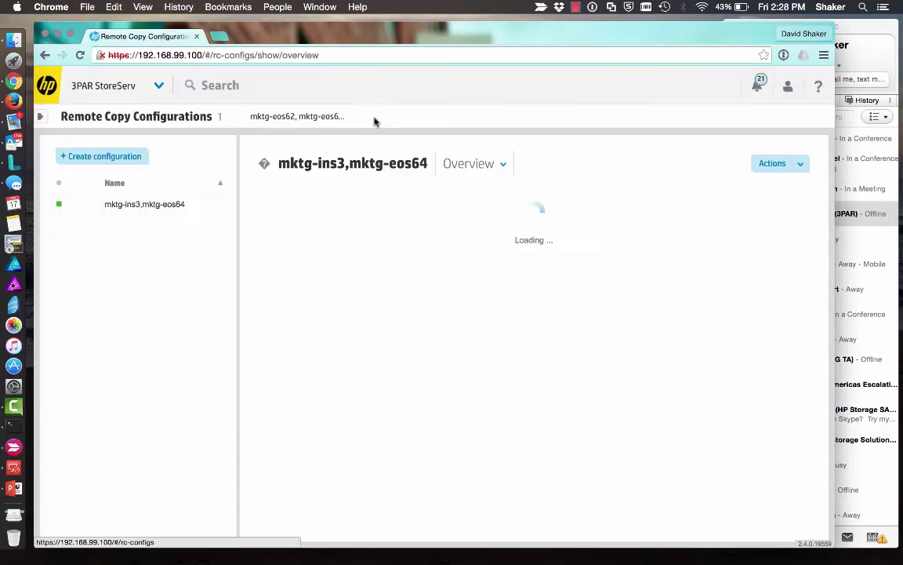
{"action": "left_click", "coordinate": [160, 87]}
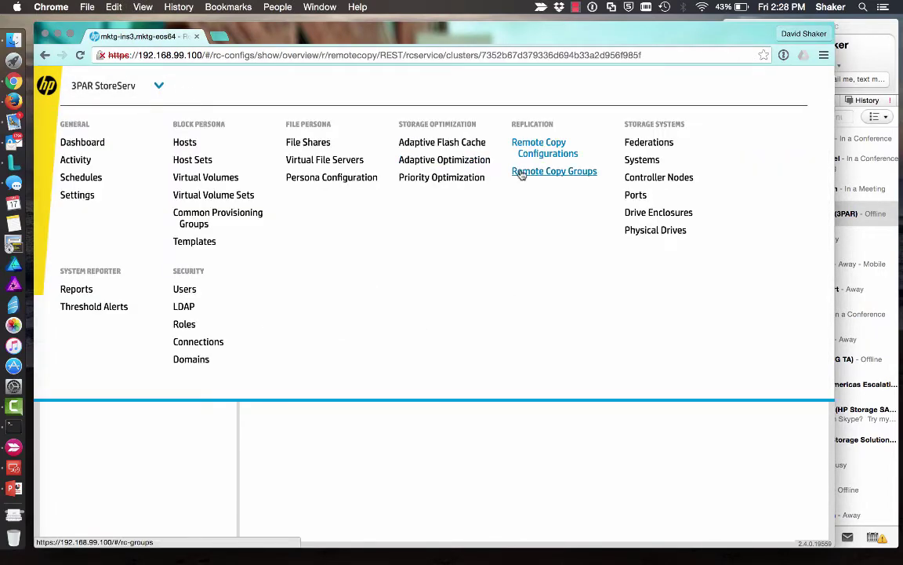
{"action": "left_click", "coordinate": [521, 173]}
{"action": "left_click", "coordinate": [159, 88]}
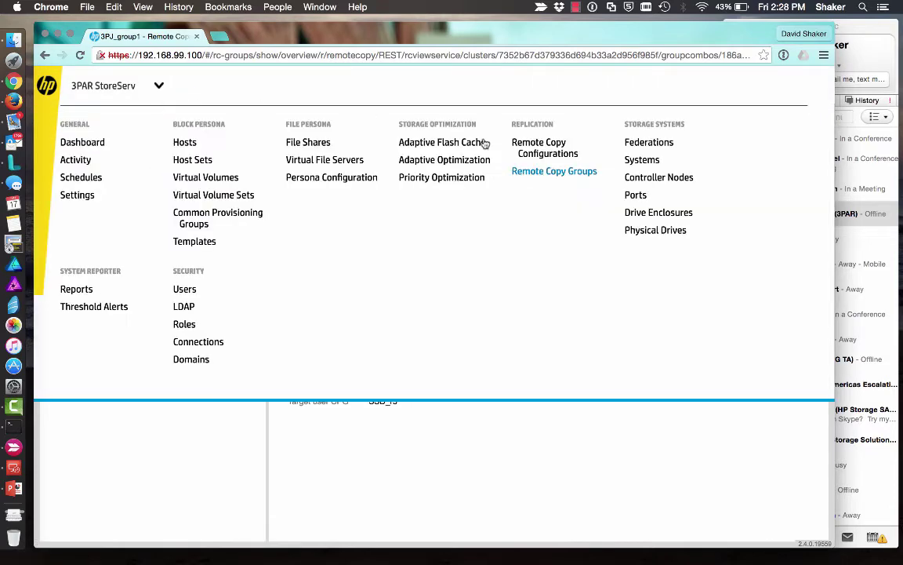
{"action": "left_click", "coordinate": [547, 153]}
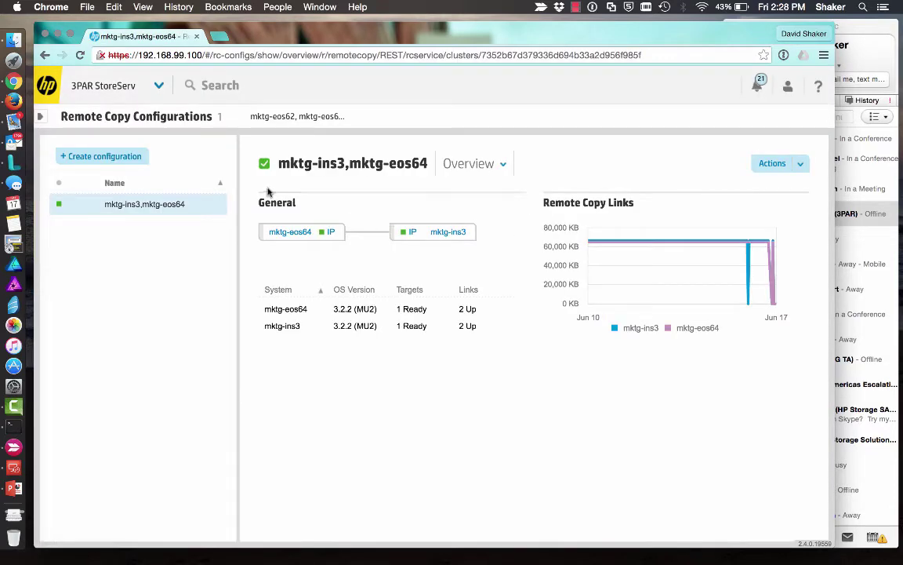
{"action": "left_click", "coordinate": [800, 163]}
{"action": "left_click", "coordinate": [764, 202]}
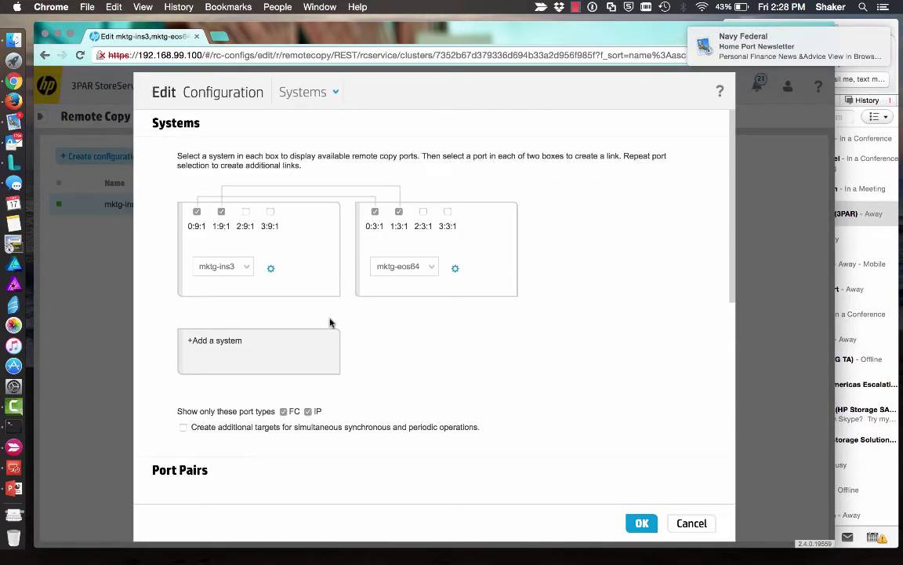
- Add mktg-eos62 as a third system in the configuration
{"action": "left_click", "coordinate": [209, 342]}
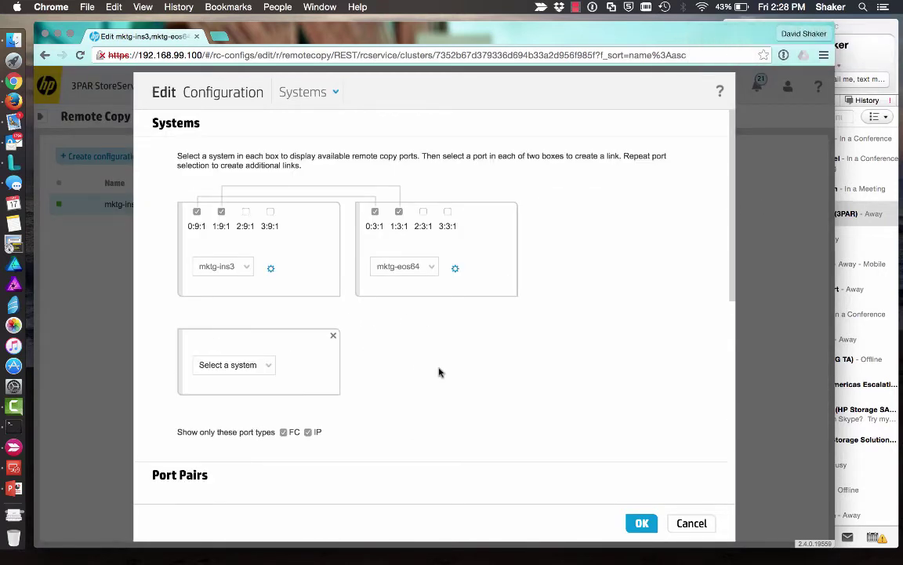
{"action": "left_click", "coordinate": [269, 367]}
{"action": "left_click", "coordinate": [257, 383]}
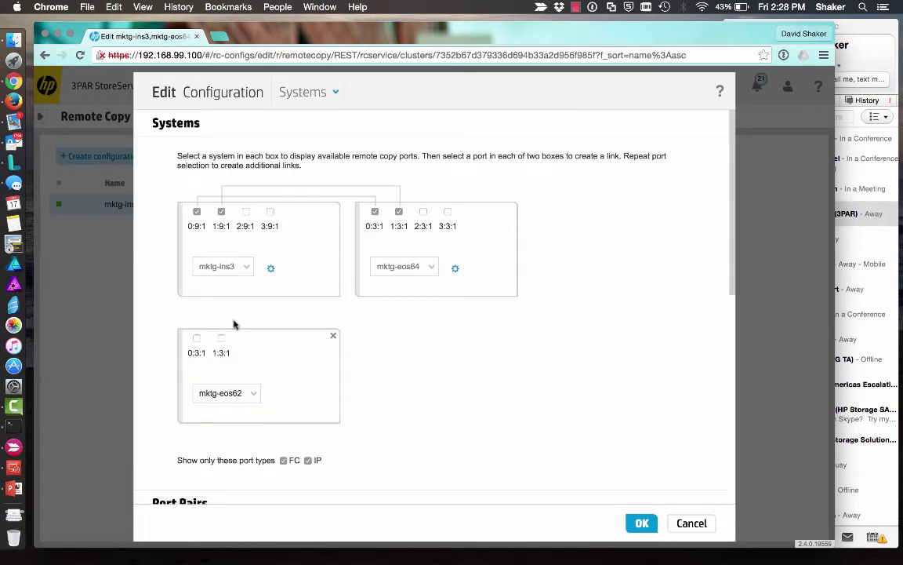
- Link mktg-eos62 ports 0:3:1 and 1:3:1 to mktg-ins3 2:9:1 and mktg-eos64 3:3:1, then save
{"action": "left_click", "coordinate": [196, 338]}
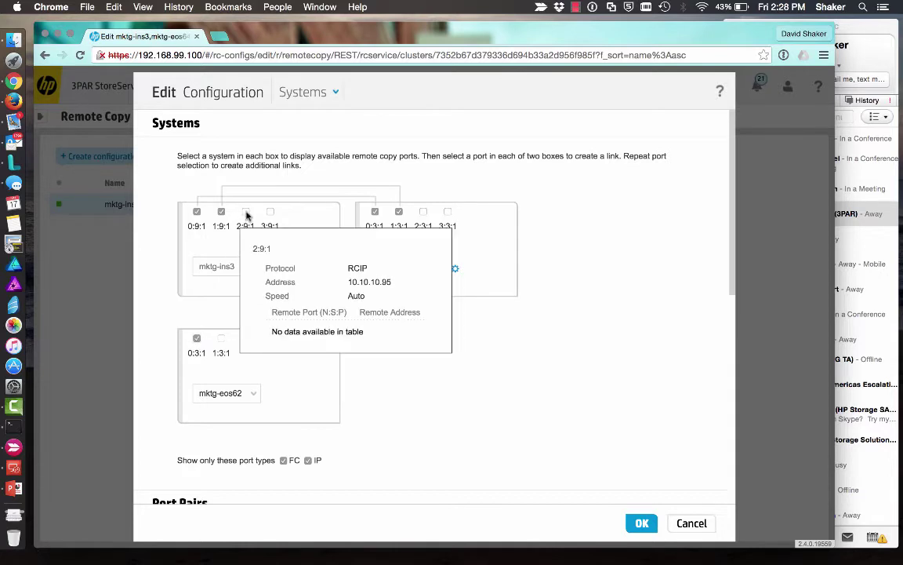
{"action": "left_click", "coordinate": [246, 211]}
{"action": "left_click", "coordinate": [221, 338]}
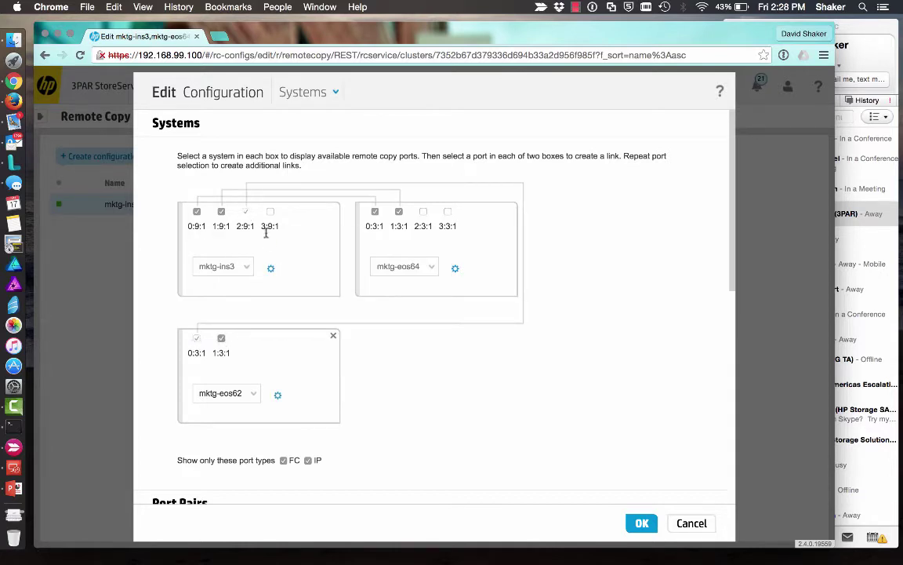
{"action": "mouse_move", "coordinate": [222, 231]}
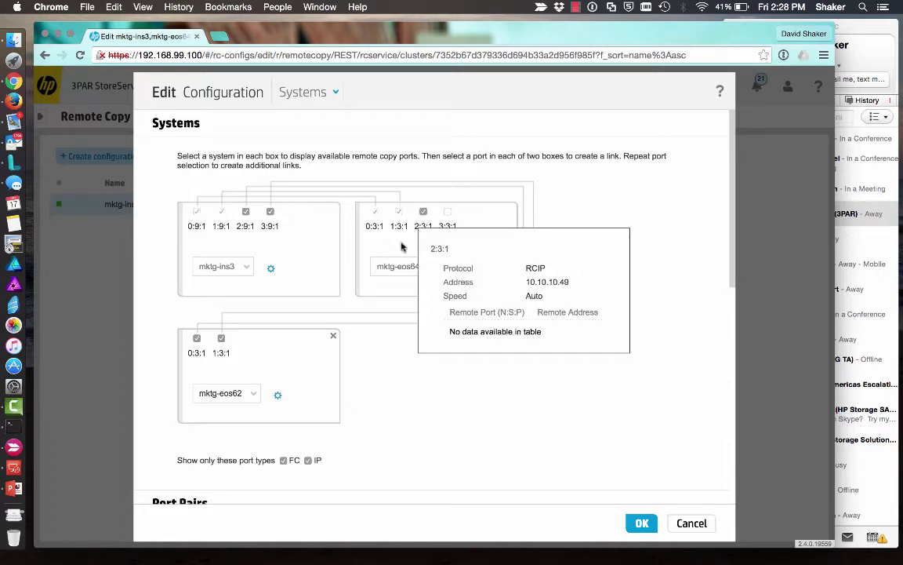
{"action": "mouse_move", "coordinate": [217, 347]}
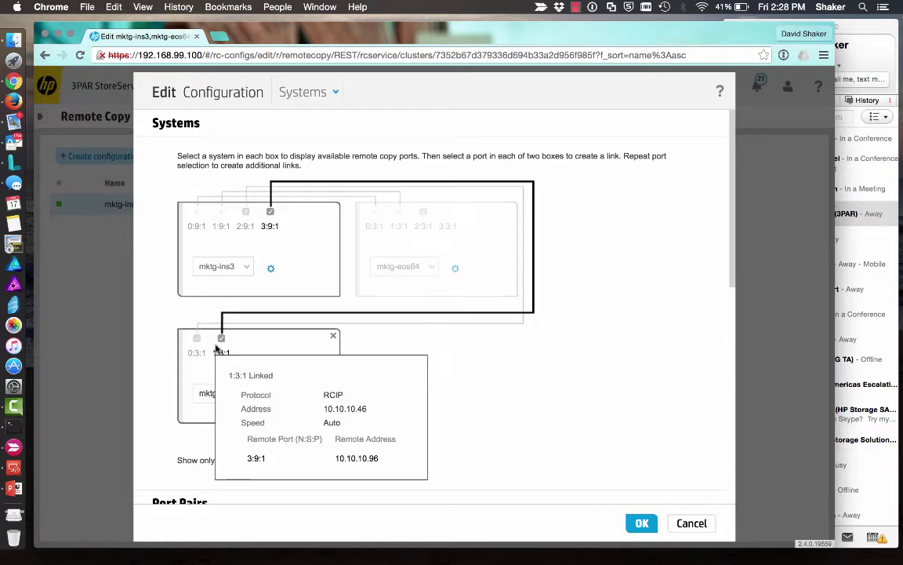
{"action": "left_click", "coordinate": [447, 212]}
{"action": "mouse_move", "coordinate": [222, 341]}
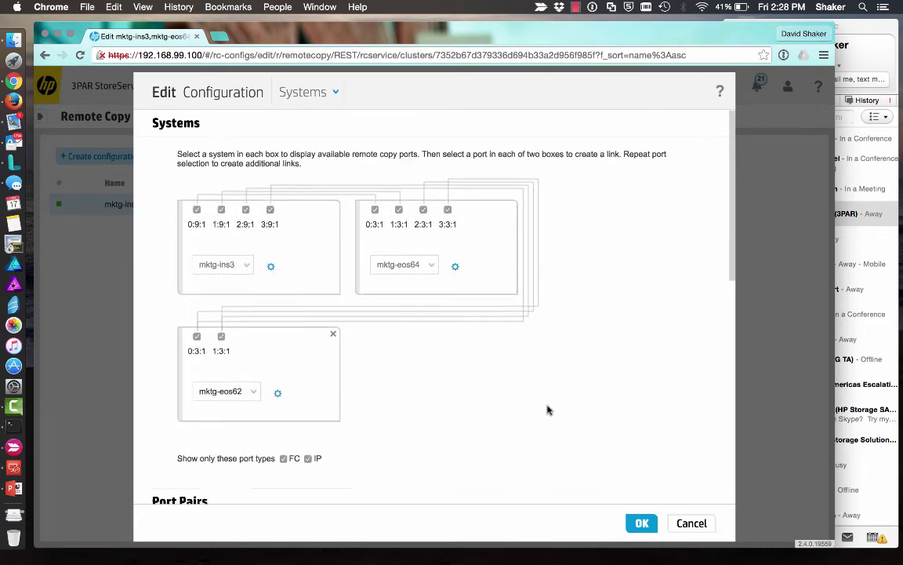
{"action": "scroll", "coordinate": [548, 410], "scroll_direction": "down", "scroll_amount": 5}
{"action": "left_click", "coordinate": [641, 522]}
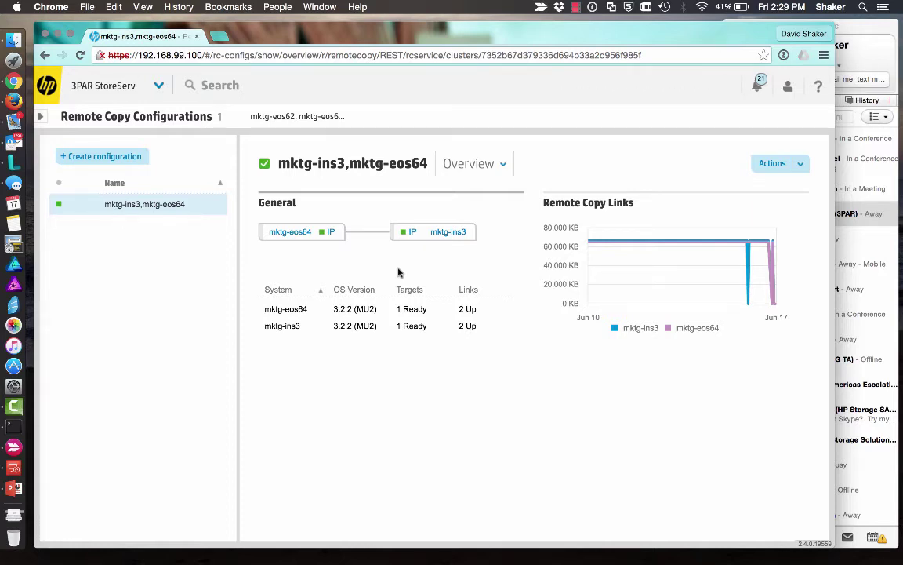
- Reload the Remote Copy Configurations overview and return to the Terminal ssh sessions
{"action": "left_click", "coordinate": [130, 85]}
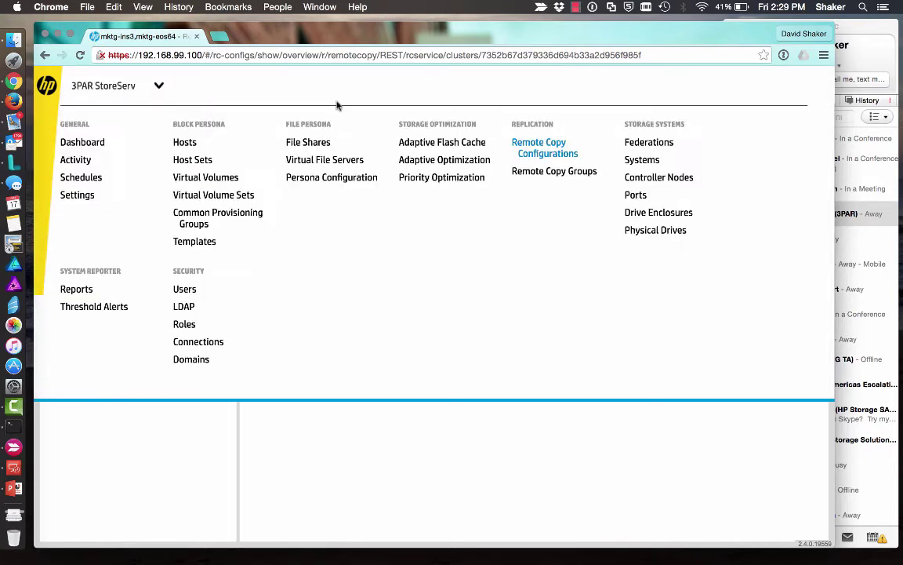
{"action": "left_click", "coordinate": [548, 153]}
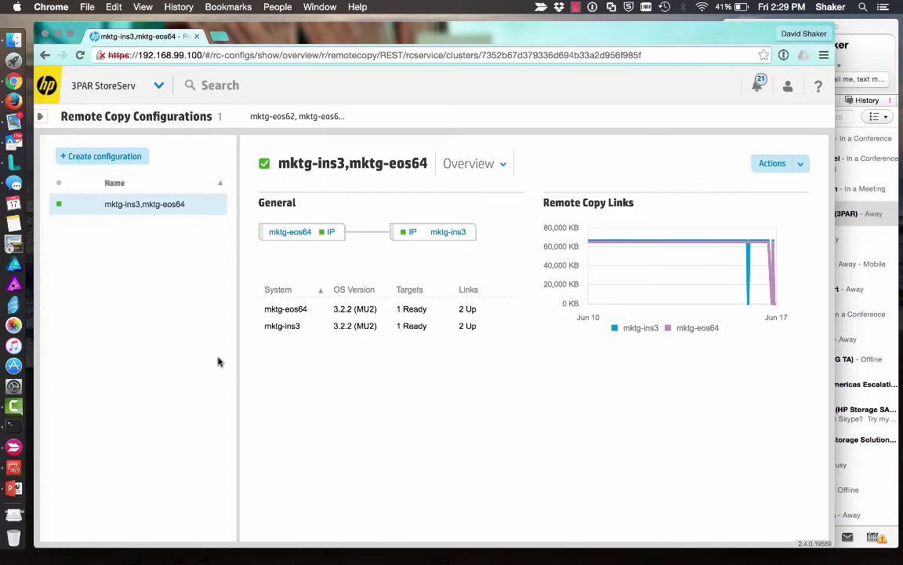
{"action": "left_click", "coordinate": [19, 424]}
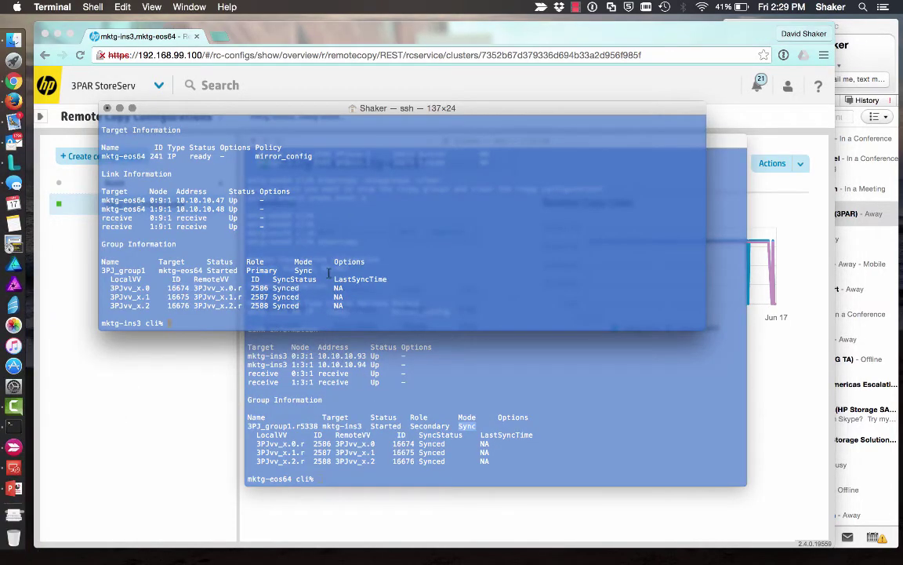
- Exit the mktg-eos64 session, log in to mktg-eos62 as 3paradm, and run showrcopy
{"action": "left_click", "coordinate": [386, 409]}
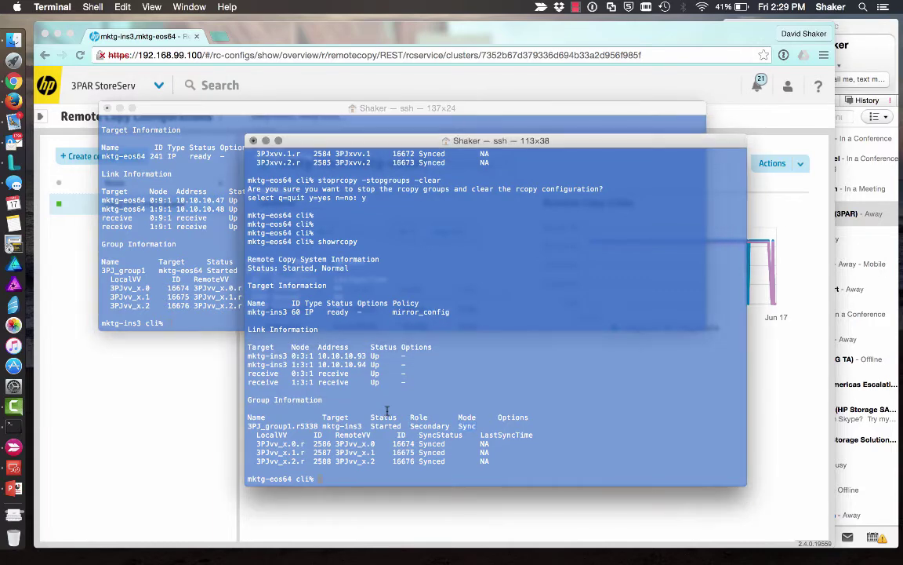
{"action": "type", "text": "exit"}
{"action": "key", "text": "Return"}
{"action": "key", "text": "Up"}
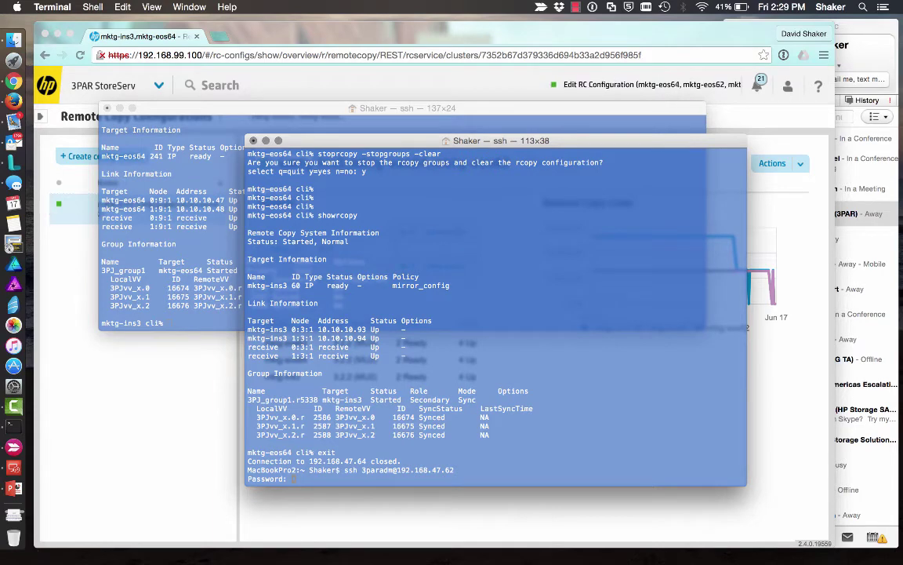
{"action": "key", "text": "Return"}
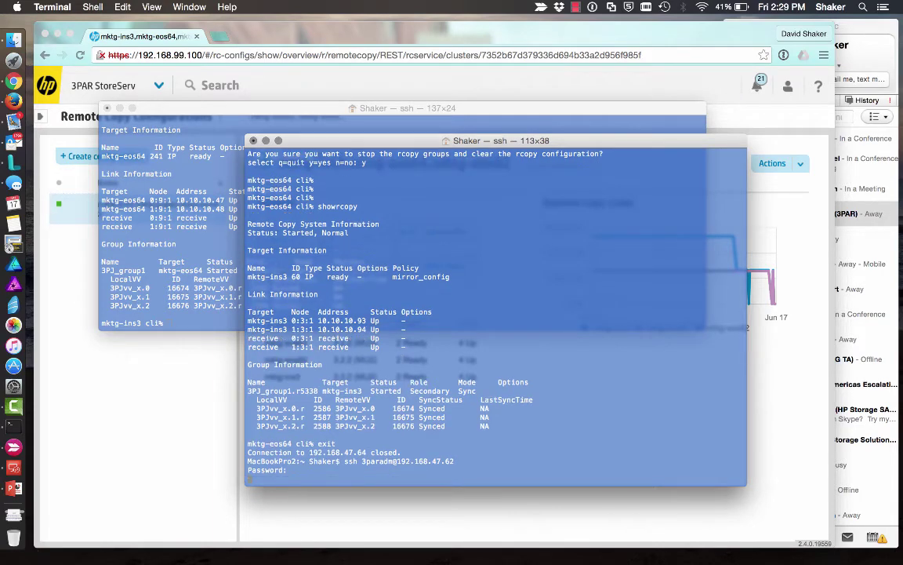
{"action": "type", "text": "showrcopy"}
{"action": "key", "text": "Return"}
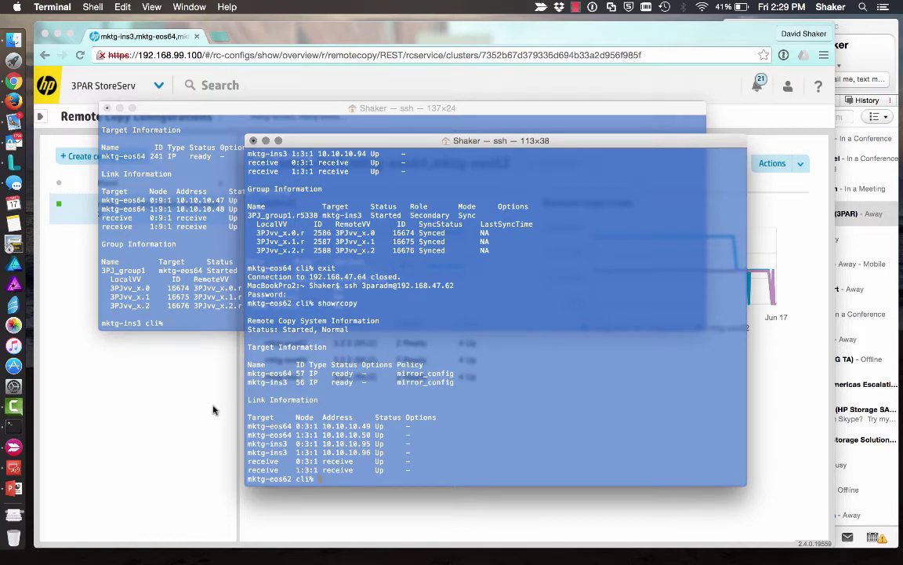
- Delete the eos67 box and its label from the Skitch migration diagram
{"action": "left_click", "coordinate": [14, 444]}
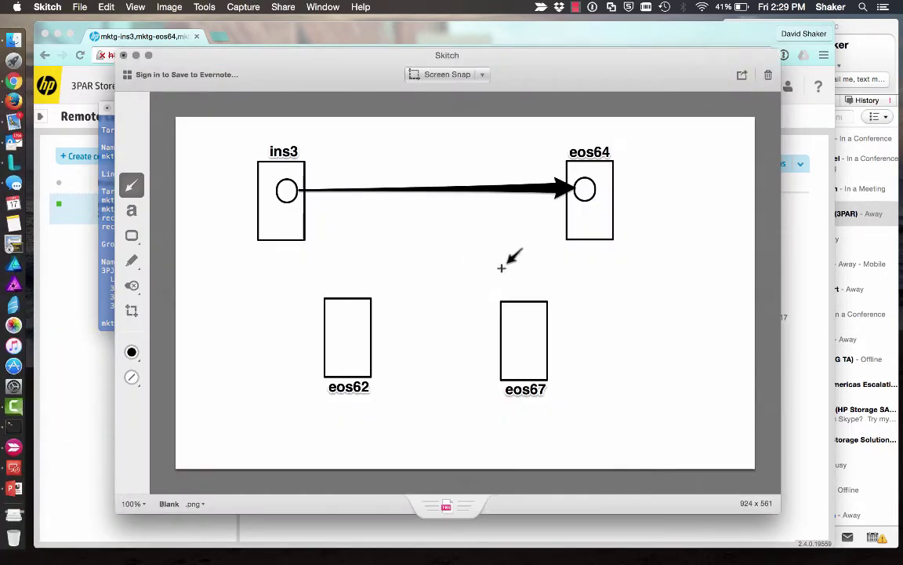
{"action": "left_click_drag", "start_coordinate": [400, 263], "coordinate": [517, 302]}
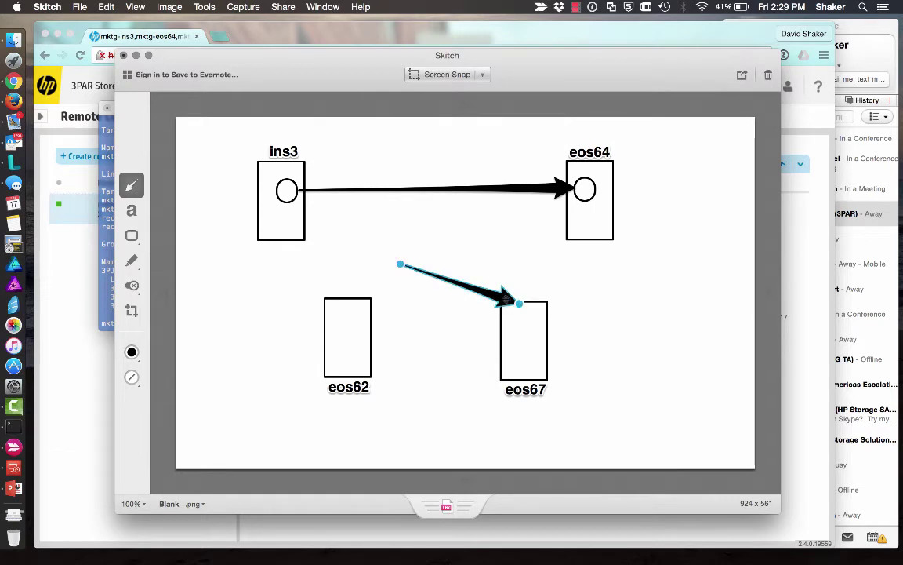
{"action": "key", "text": "Delete"}
{"action": "left_click", "coordinate": [520, 303]}
{"action": "key", "text": "Delete"}
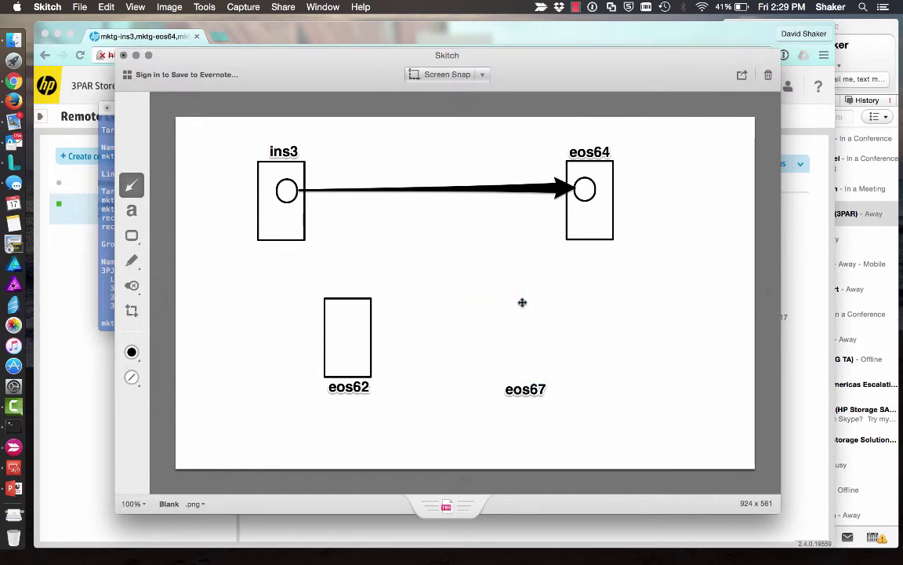
{"action": "left_click", "coordinate": [524, 389]}
{"action": "key", "text": "Delete"}
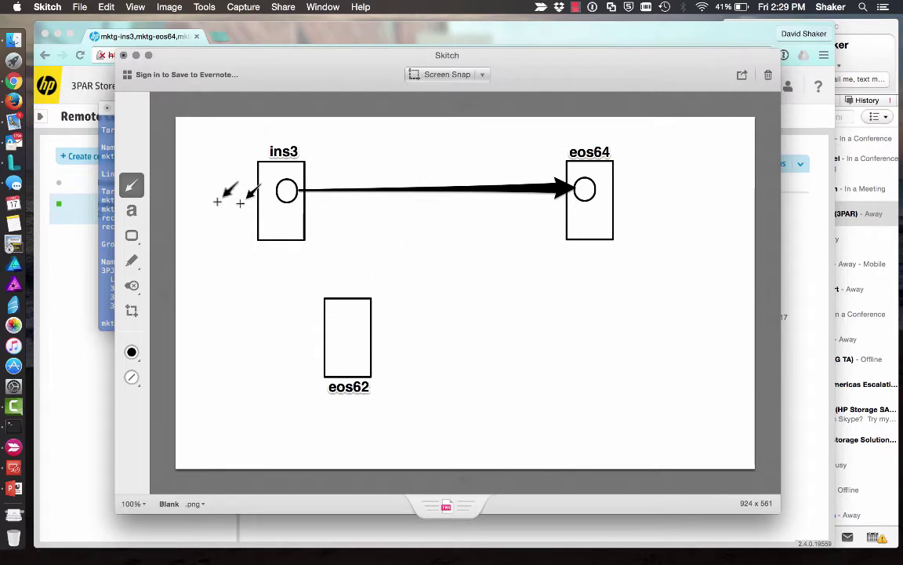
{"action": "left_click", "coordinate": [72, 257]}
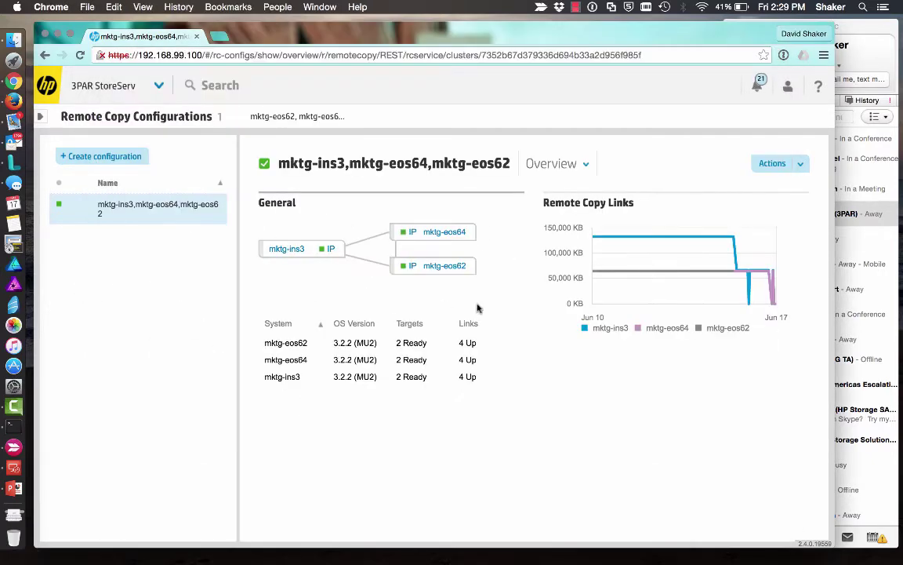
- Open Remote Copy Groups and highlight source mktg-ins3 and target mktg-eos64 for 3PJ_group1
{"action": "left_click", "coordinate": [160, 98]}
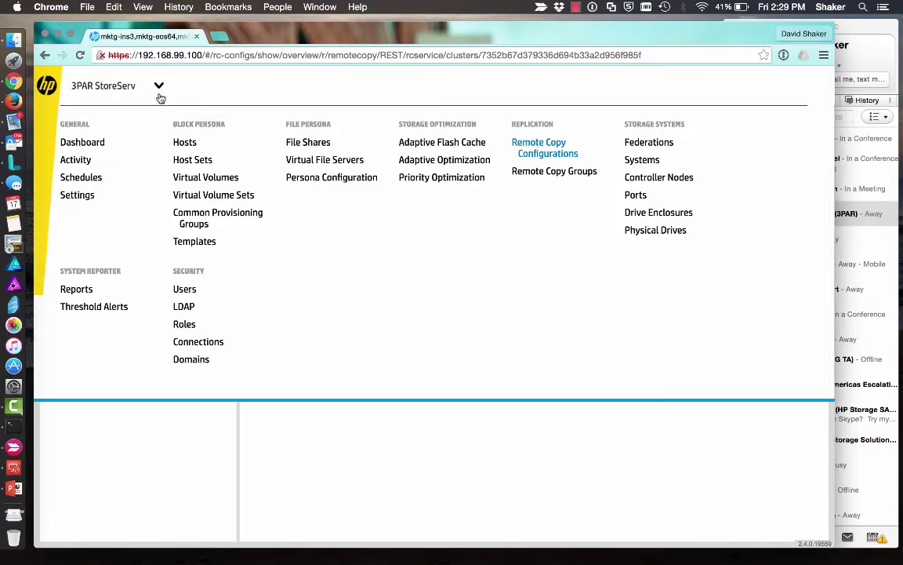
{"action": "left_click", "coordinate": [650, 143]}
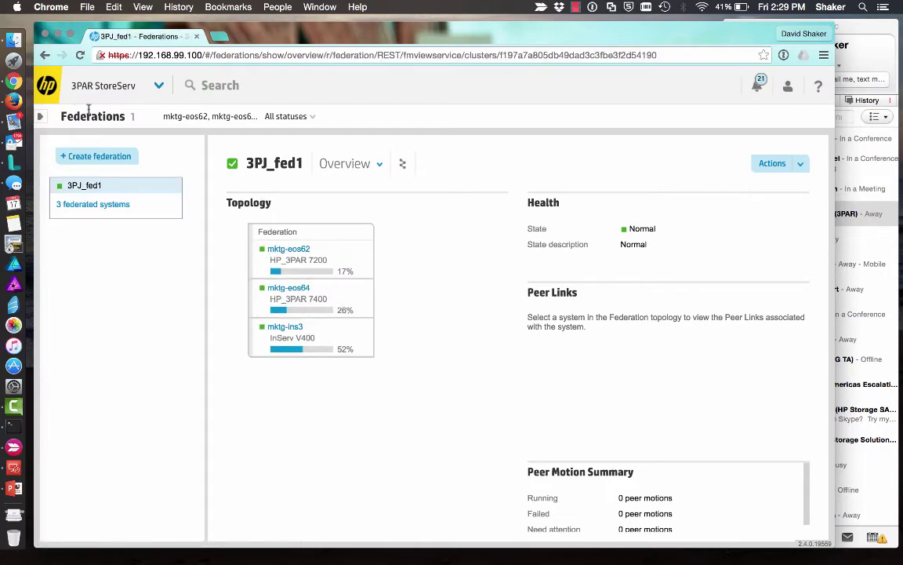
{"action": "left_click", "coordinate": [159, 93]}
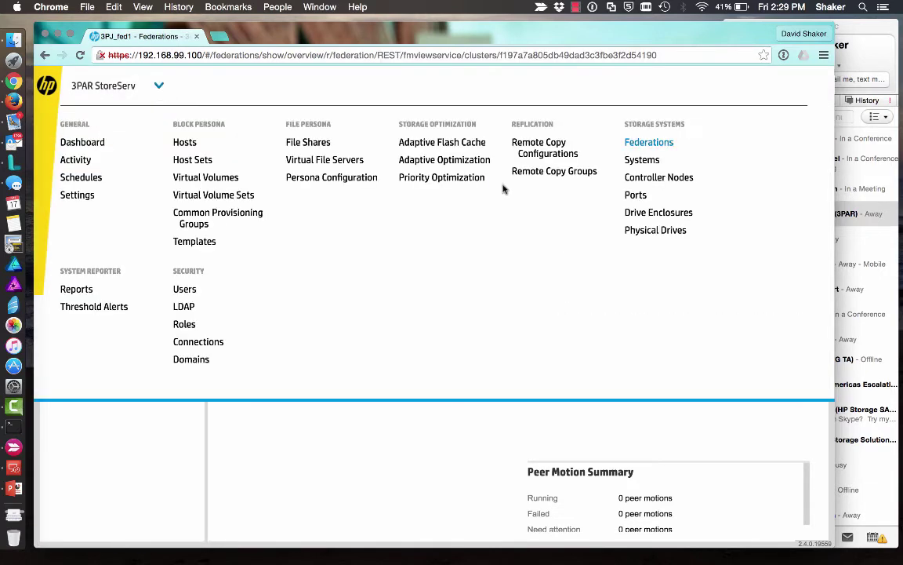
{"action": "left_click", "coordinate": [531, 172]}
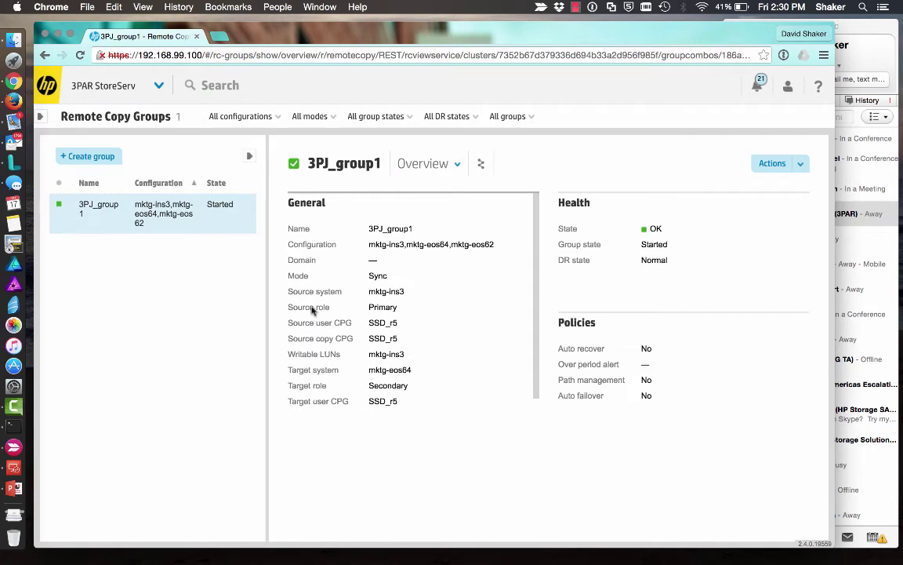
{"action": "left_click_drag", "start_coordinate": [369, 292], "coordinate": [405, 292]}
{"action": "left_click_drag", "start_coordinate": [367, 370], "coordinate": [419, 371]}
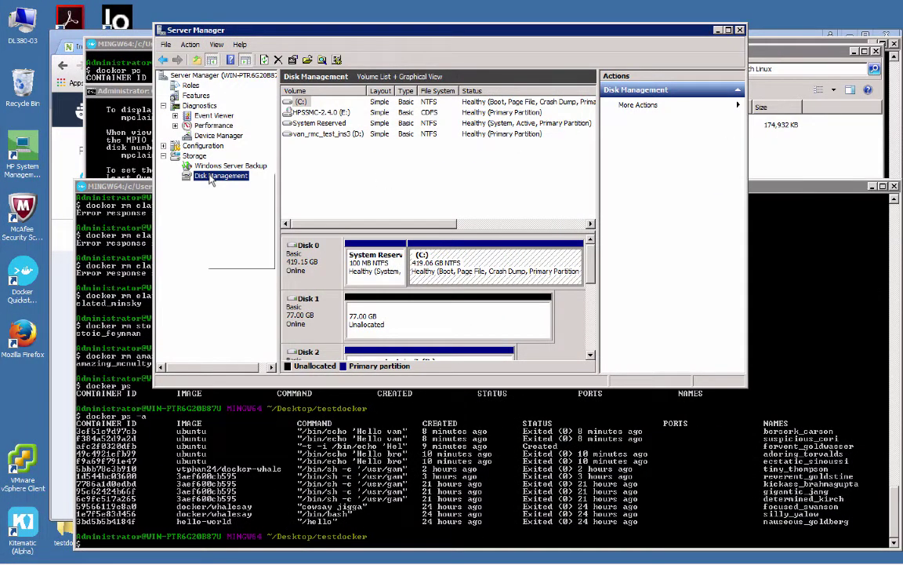
- Run Rescan Disks in Disk Management, then switch back to the Mac
{"action": "right_click", "coordinate": [192, 174]}
{"action": "left_click", "coordinate": [224, 189]}
{"action": "right_click", "coordinate": [222, 179]}
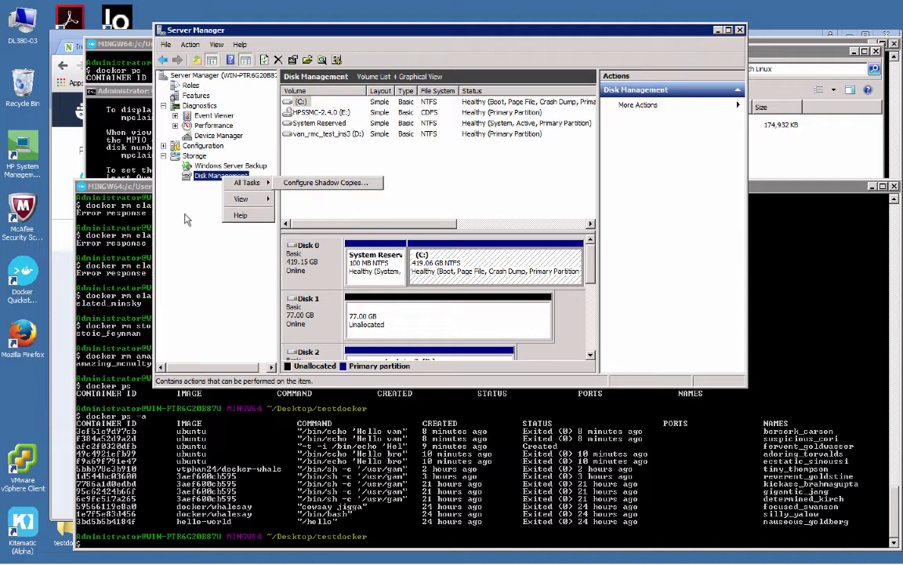
{"action": "key", "text": "Escape"}
{"action": "right_click", "coordinate": [205, 180]}
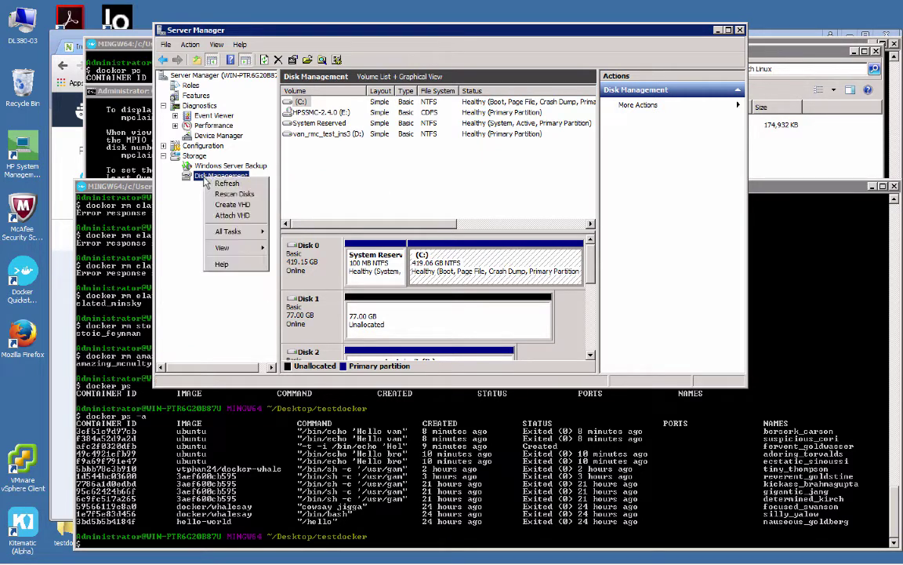
{"action": "left_click", "coordinate": [210, 195]}
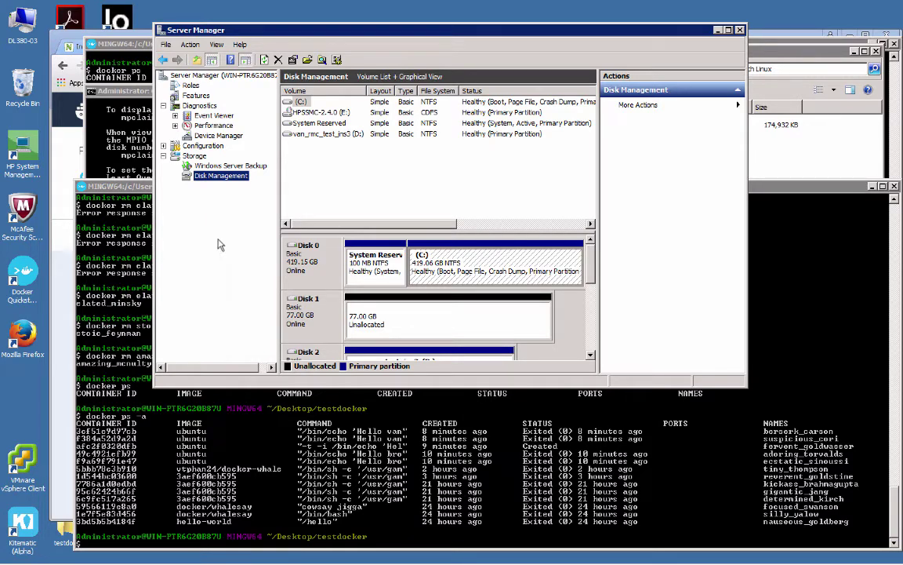
{"action": "key", "text": "ctrl+Left"}
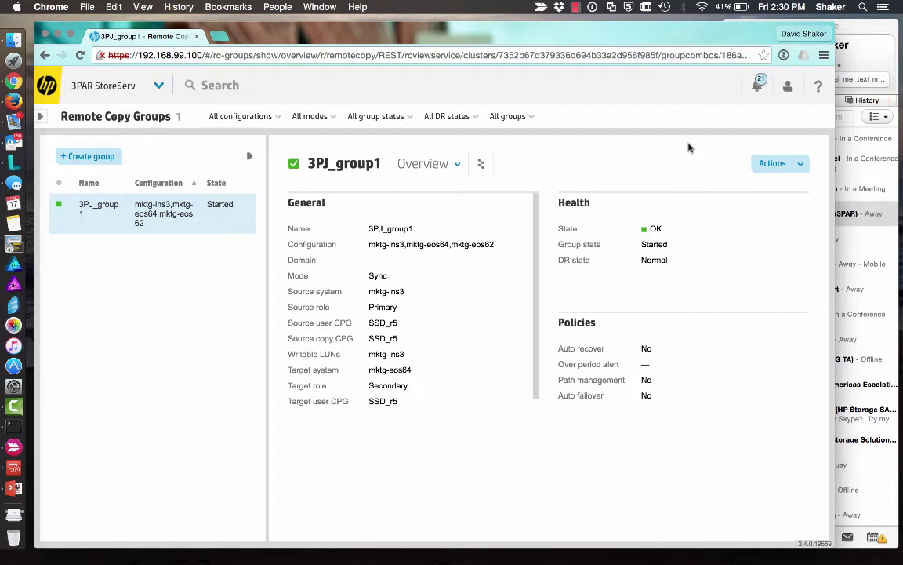
- Start a peer motion for 3PJ_group1 from source mktg-ins3, accepting that mktg-eos64 is unavailable
{"action": "left_click", "coordinate": [800, 164]}
{"action": "left_click", "coordinate": [778, 410]}
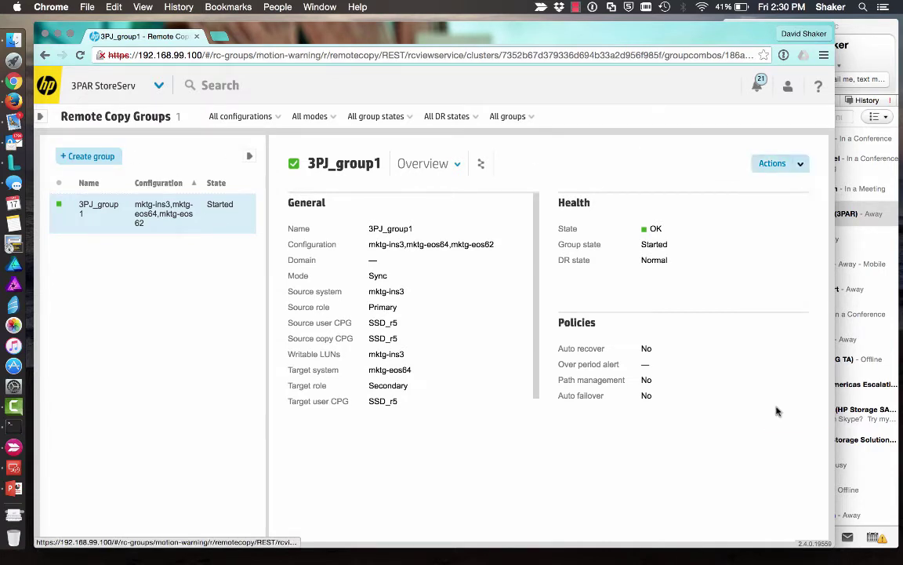
{"action": "left_click", "coordinate": [207, 203]}
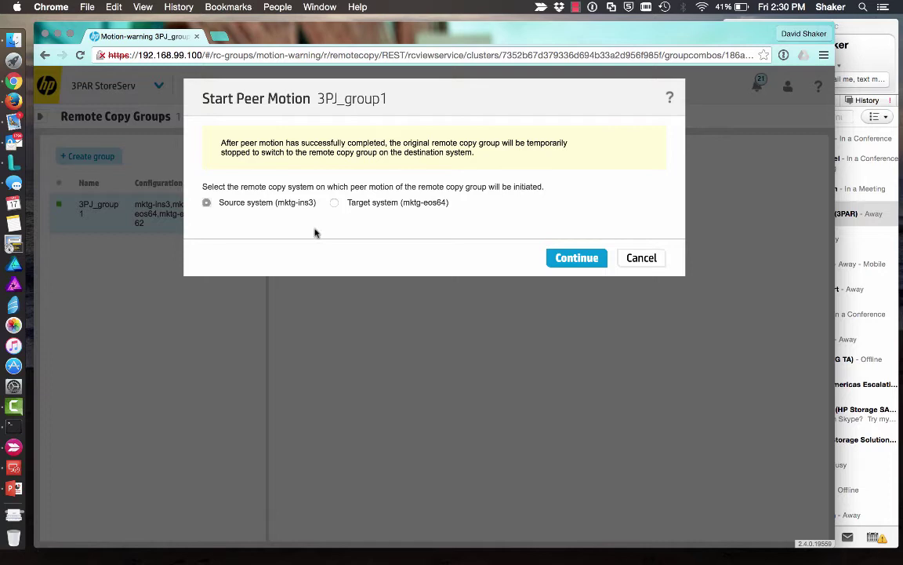
{"action": "left_click", "coordinate": [584, 259]}
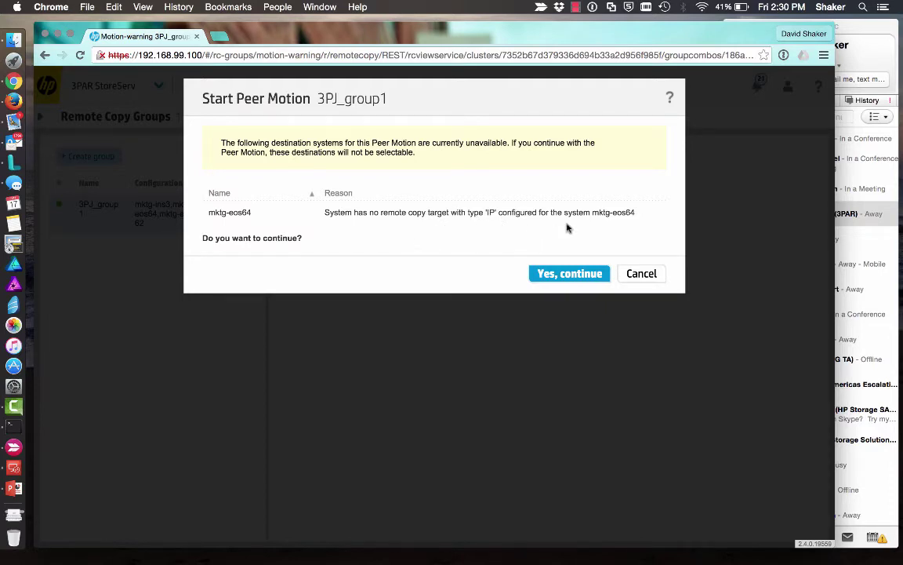
{"action": "left_click", "coordinate": [550, 272]}
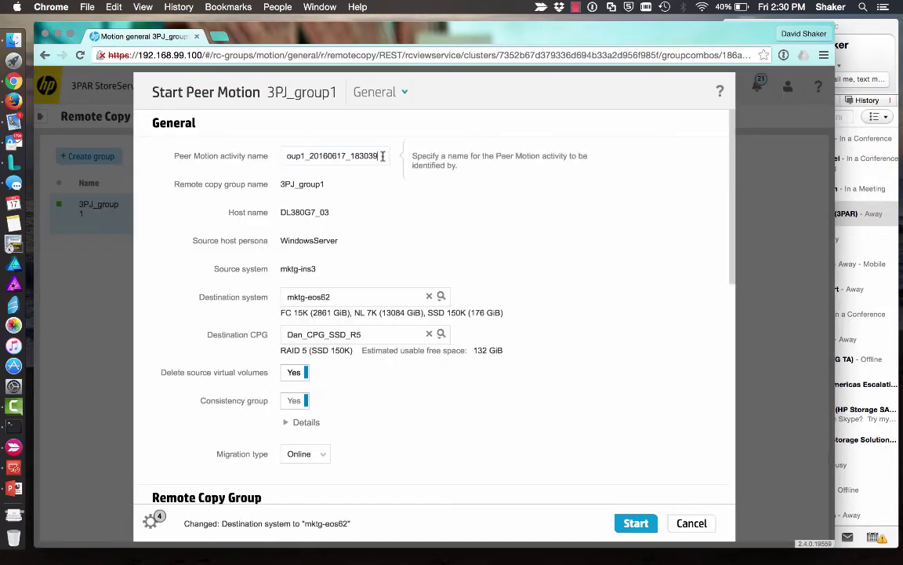
- Name the activity 3PJ_PM1, review the volumes, and launch the migration to mktg-eos62
{"action": "left_click_drag", "start_coordinate": [349, 155], "coordinate": [167, 157]}
{"action": "type", "text": "PJ_PM1"}
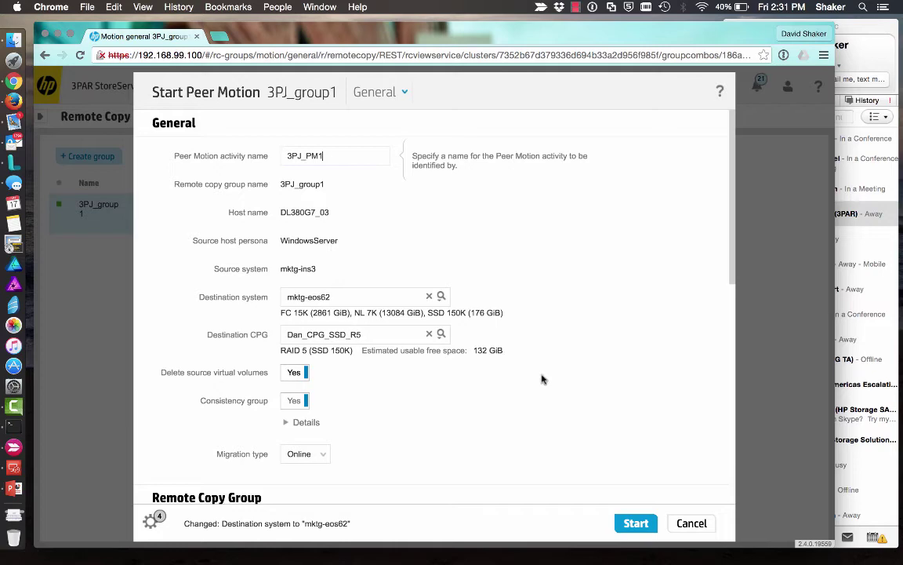
{"action": "scroll", "coordinate": [547, 424], "scroll_direction": "down", "scroll_amount": 3}
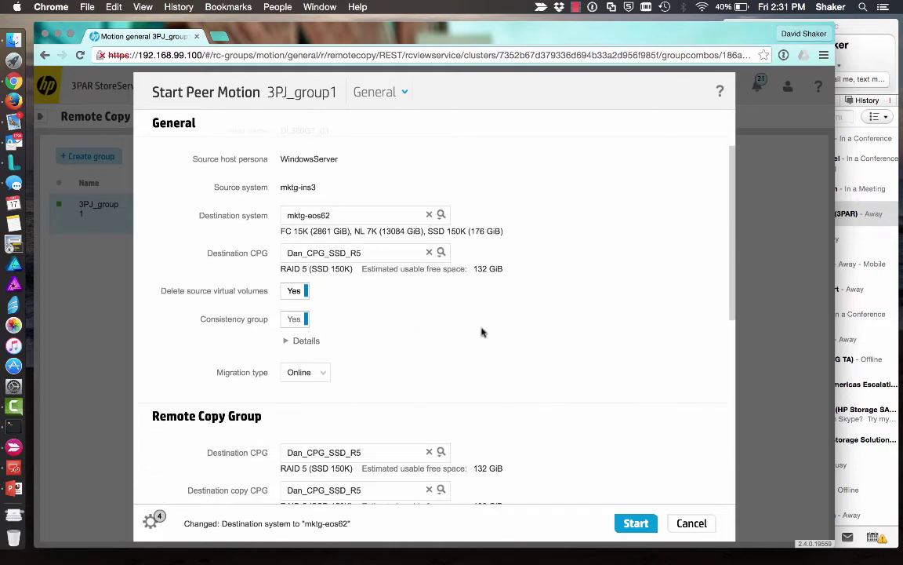
{"action": "mouse_move", "coordinate": [484, 343]}
{"action": "scroll", "coordinate": [485, 344], "scroll_direction": "down", "scroll_amount": 1}
{"action": "scroll", "coordinate": [485, 344], "scroll_direction": "down", "scroll_amount": 4}
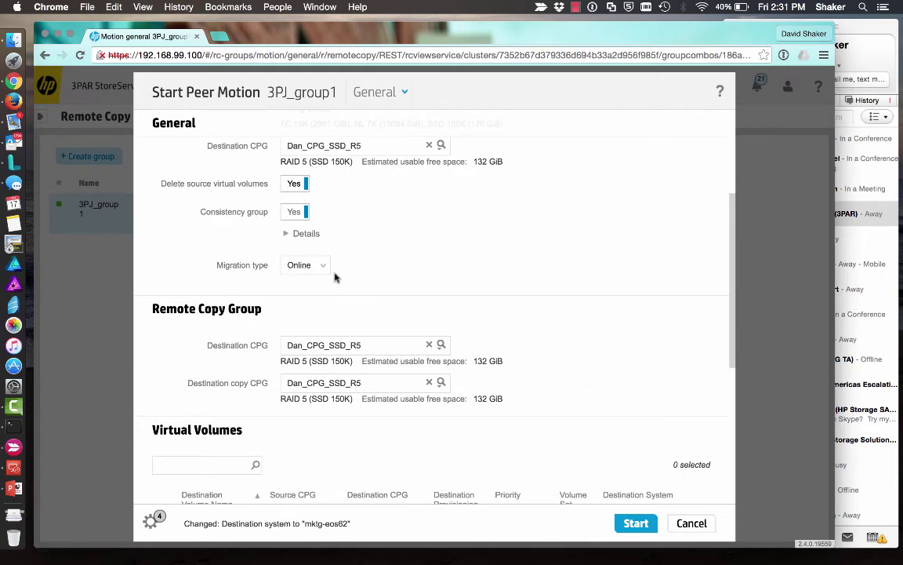
{"action": "scroll", "coordinate": [615, 398], "scroll_direction": "down", "scroll_amount": 2}
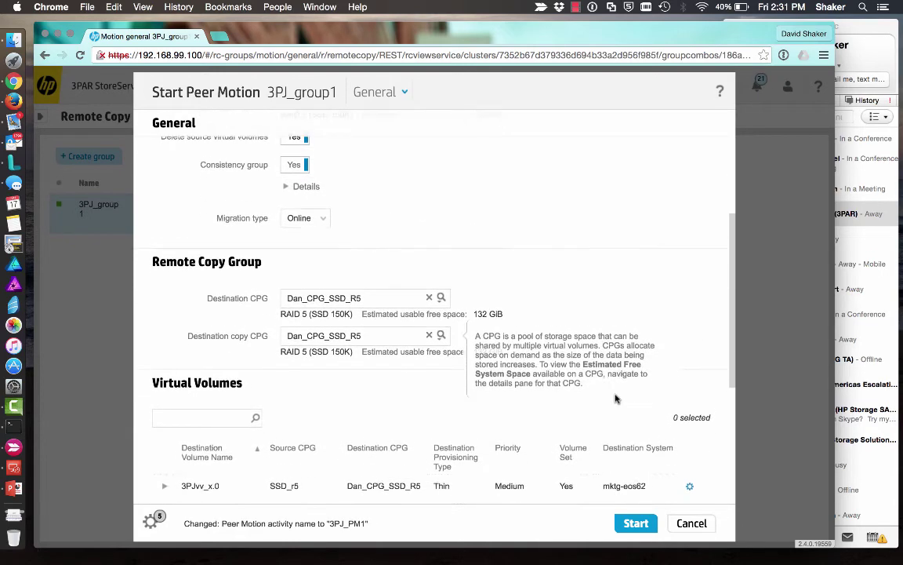
{"action": "scroll", "coordinate": [393, 365], "scroll_direction": "down", "scroll_amount": 5}
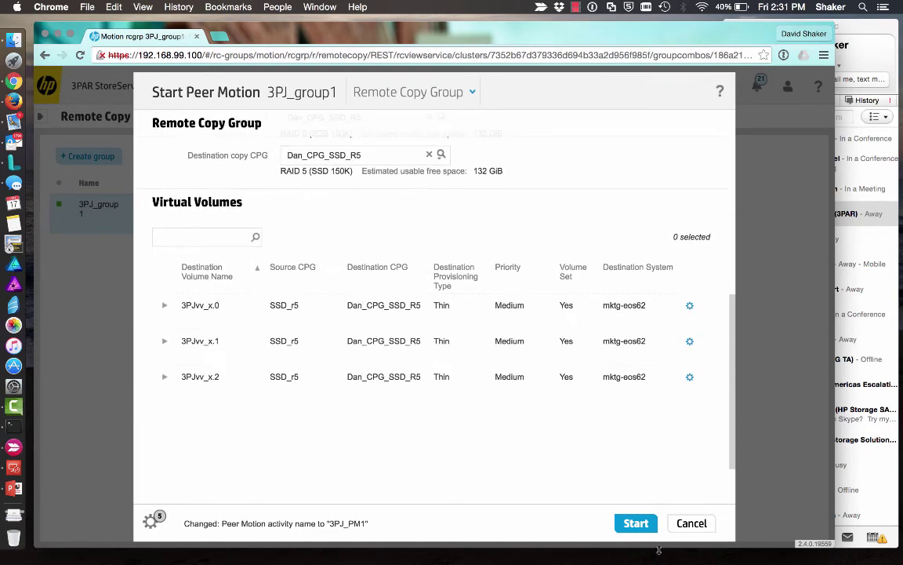
{"action": "left_click", "coordinate": [633, 524]}
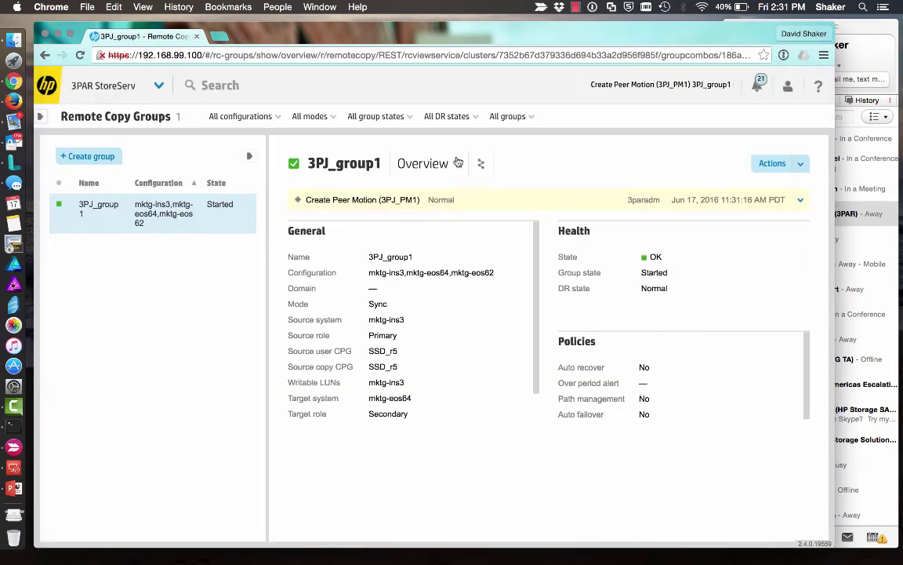
- Show the Peer Motions view under Federations and expand the 3PJ_PM1 row
{"action": "left_click", "coordinate": [455, 163]}
{"action": "left_click", "coordinate": [455, 161]}
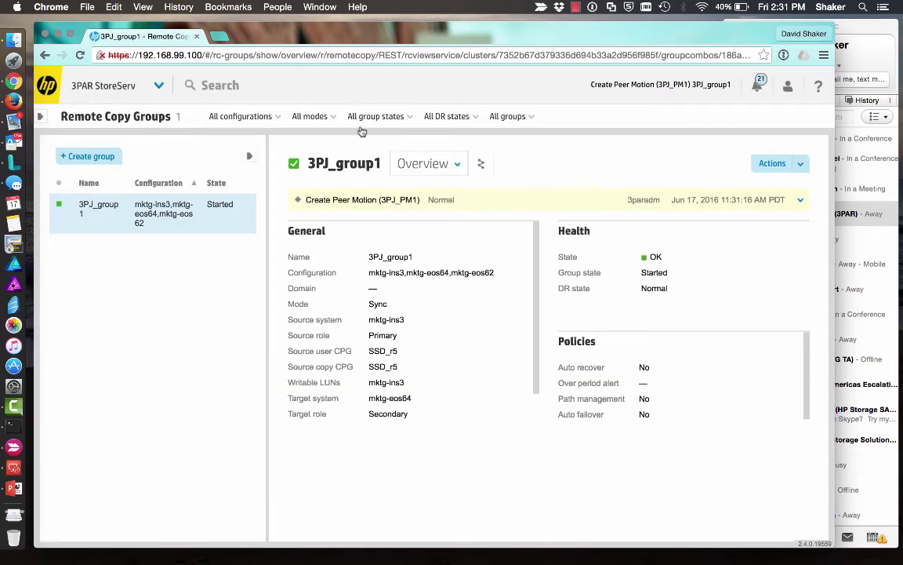
{"action": "left_click", "coordinate": [160, 84]}
{"action": "left_click", "coordinate": [649, 143]}
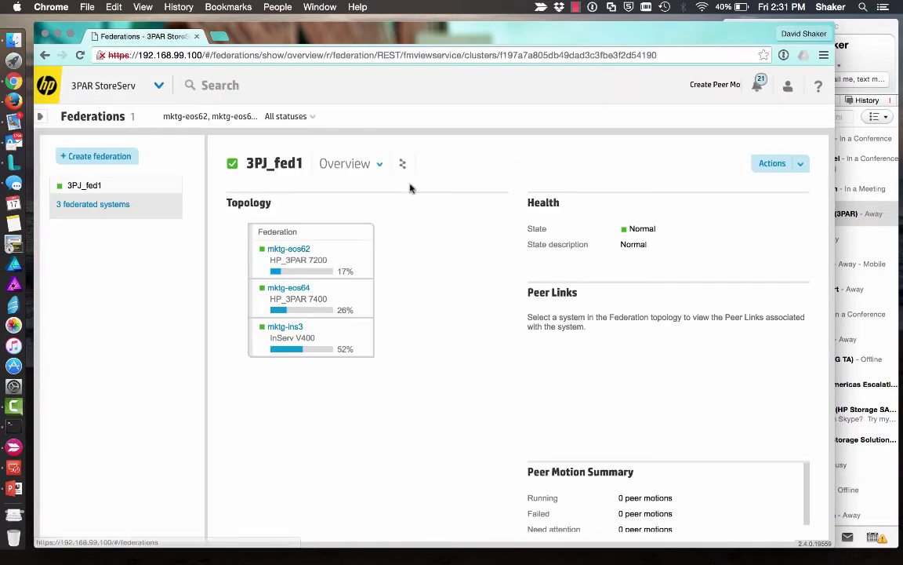
{"action": "left_click", "coordinate": [378, 164]}
{"action": "left_click", "coordinate": [374, 256]}
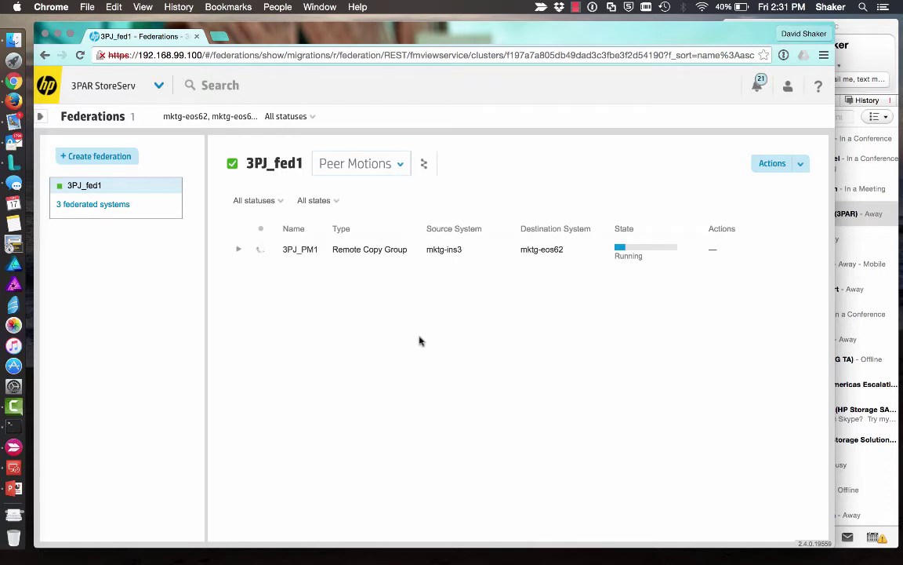
{"action": "left_click", "coordinate": [237, 250]}
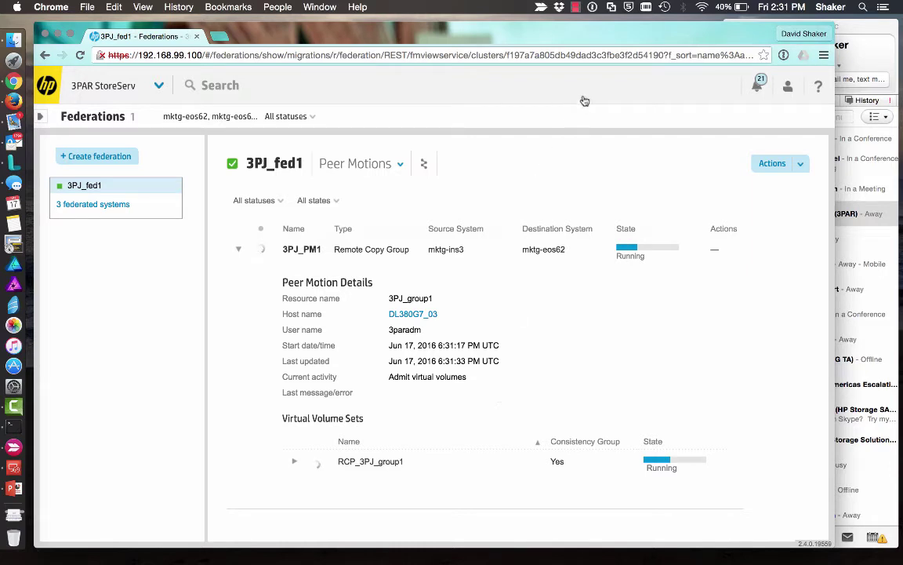
- Switch over to the remote Windows session
{"action": "left_click", "coordinate": [575, 8]}
{"action": "left_click", "coordinate": [616, 34]}
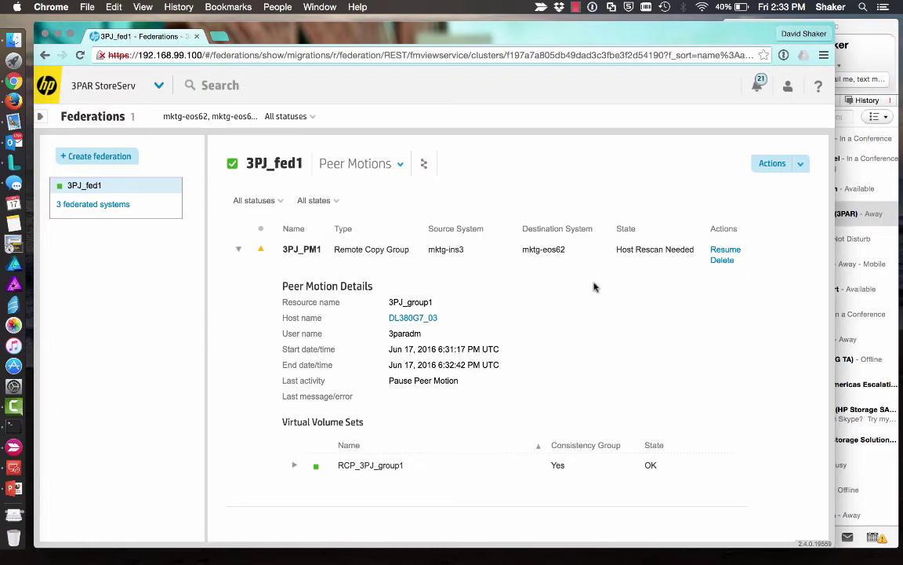
{"action": "key", "text": "ctrl+Right"}
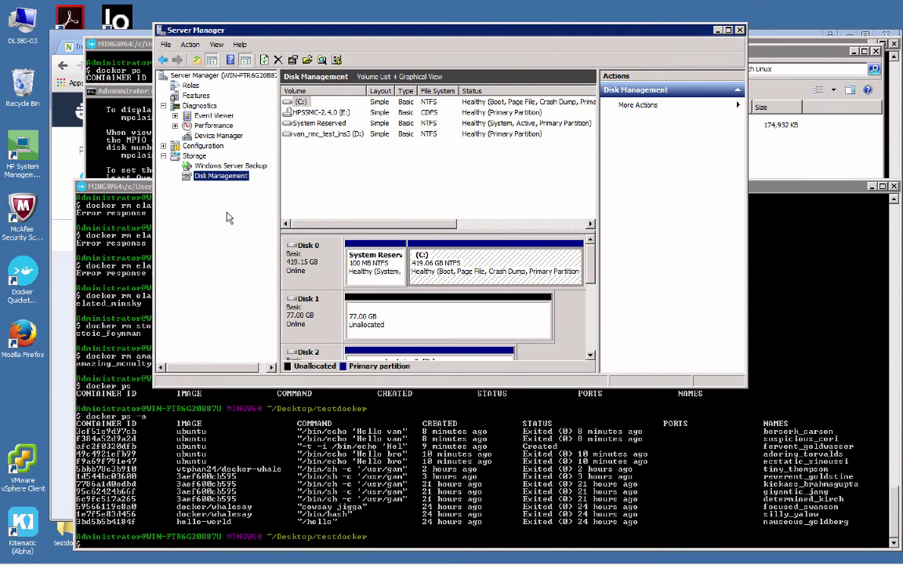
- Rescan the host's disks three times in Disk Management, then return to the Mac
{"action": "right_click", "coordinate": [218, 184]}
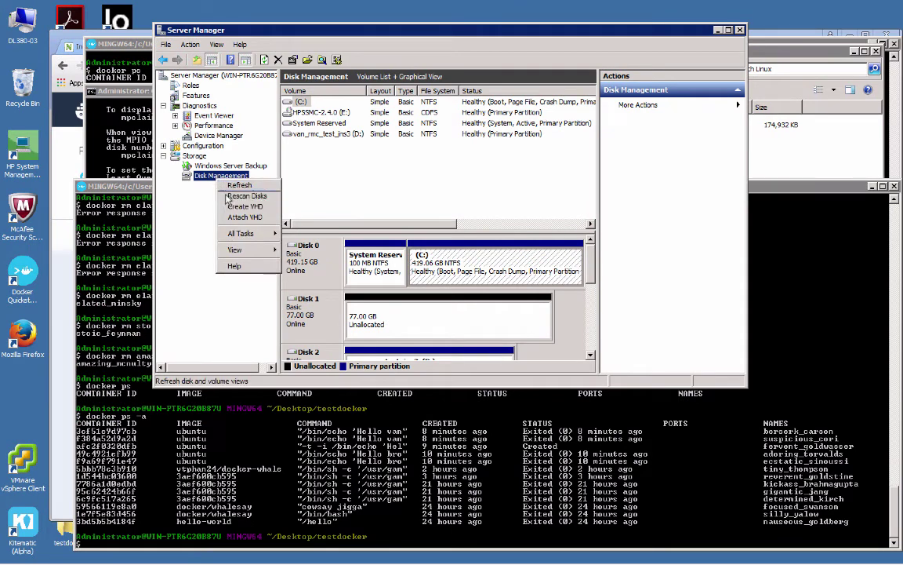
{"action": "left_click", "coordinate": [226, 201]}
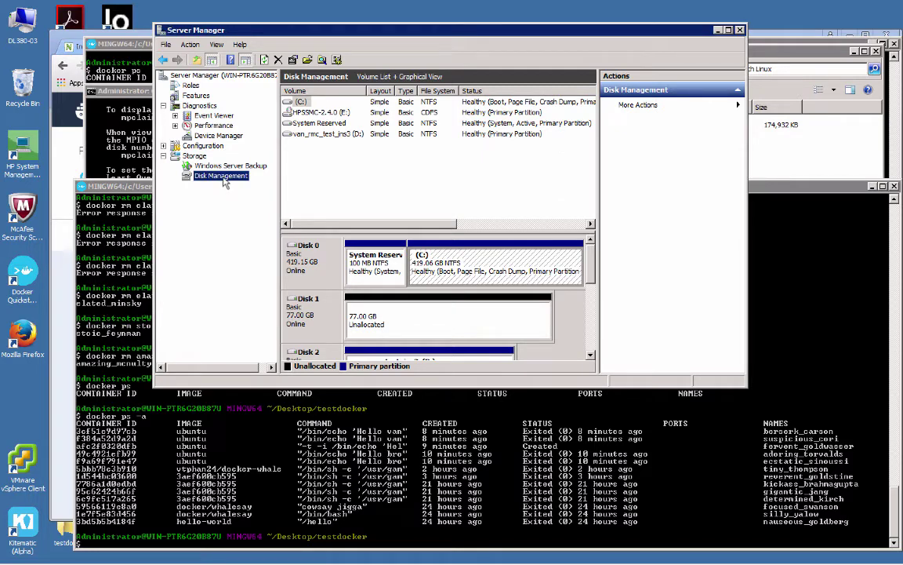
{"action": "right_click", "coordinate": [223, 179]}
{"action": "left_click", "coordinate": [230, 194]}
{"action": "right_click", "coordinate": [227, 180]}
{"action": "left_click", "coordinate": [233, 194]}
{"action": "key", "text": "ctrl+Left"}
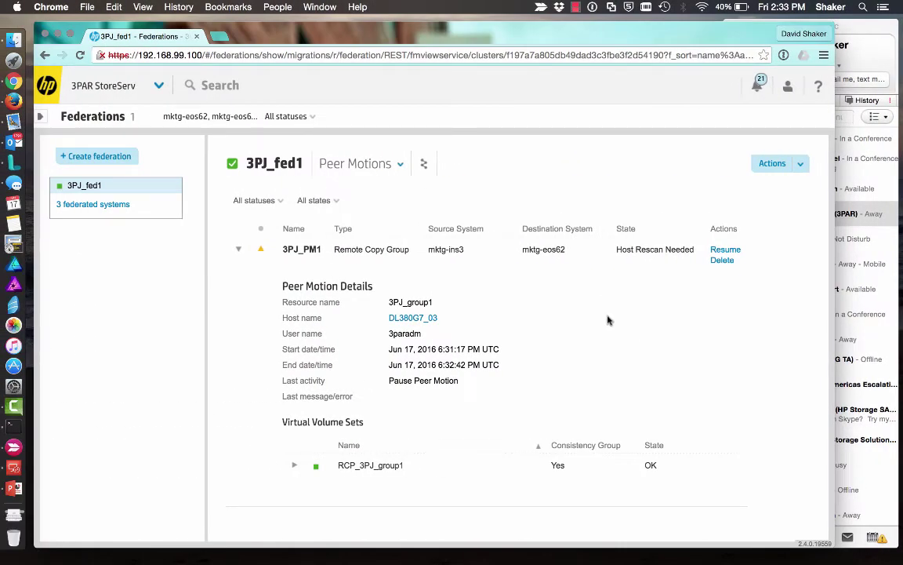
- Resume peer motion 3PJ_PM1, confirming with Yes, resume despite the warning
{"action": "left_click", "coordinate": [725, 250]}
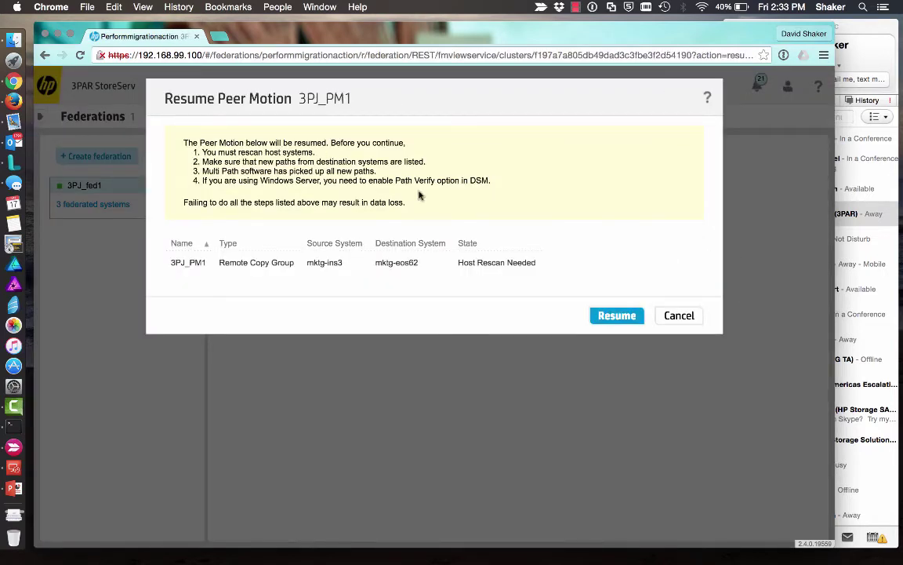
{"action": "left_click", "coordinate": [617, 316]}
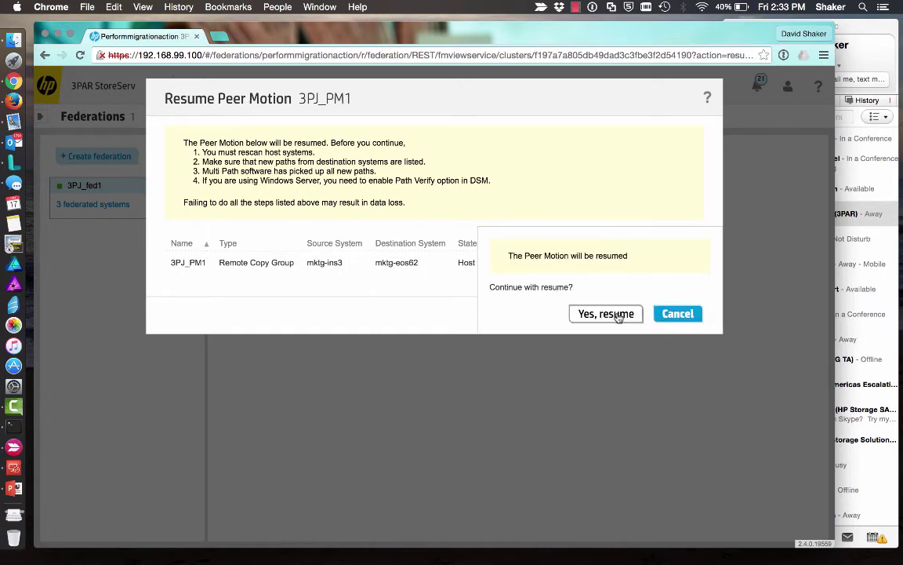
{"action": "left_click", "coordinate": [618, 316]}
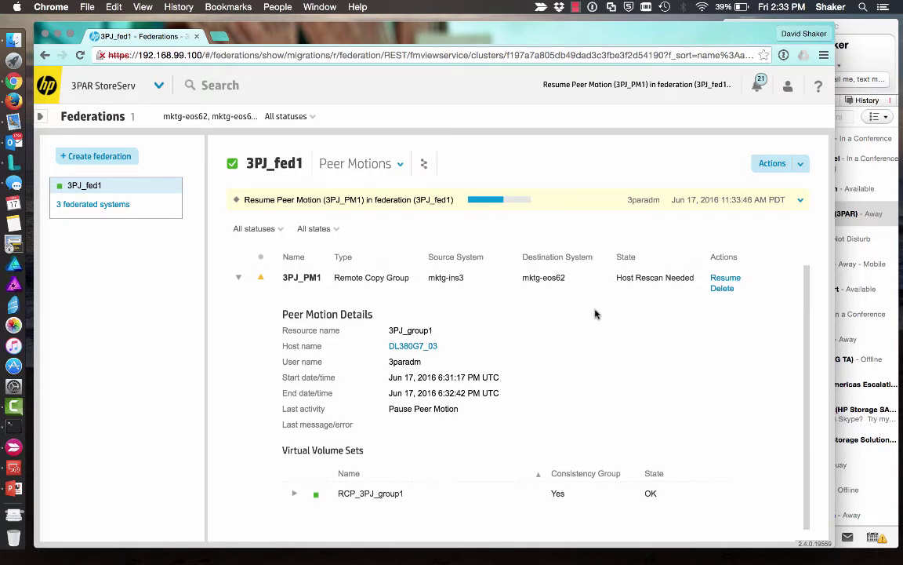
{"action": "left_click", "coordinate": [575, 7]}
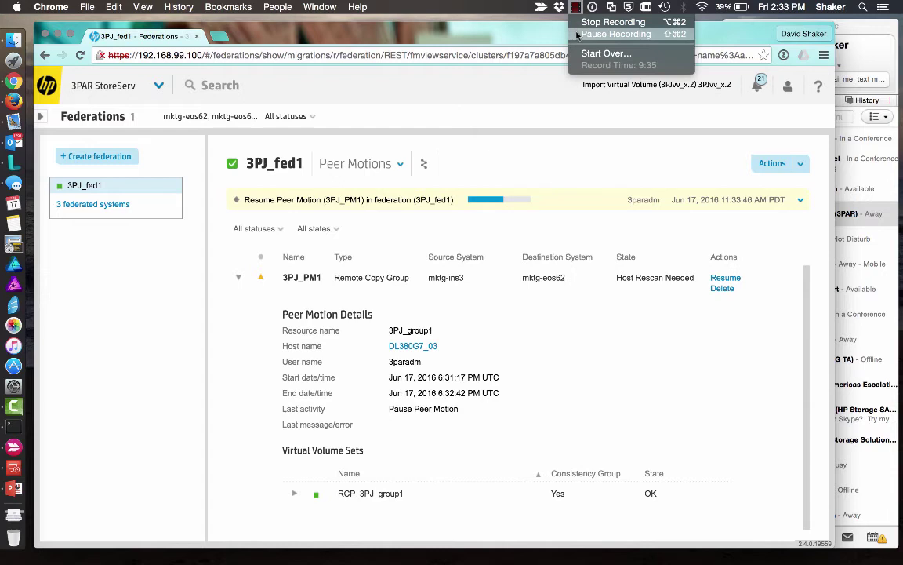
- Confirm peer motion 3PJ_PM1 shows Completed, then expand RCP_3PJ_group1 to review volumes 3PJvv_x.0–x.2
{"action": "left_click", "coordinate": [617, 34]}
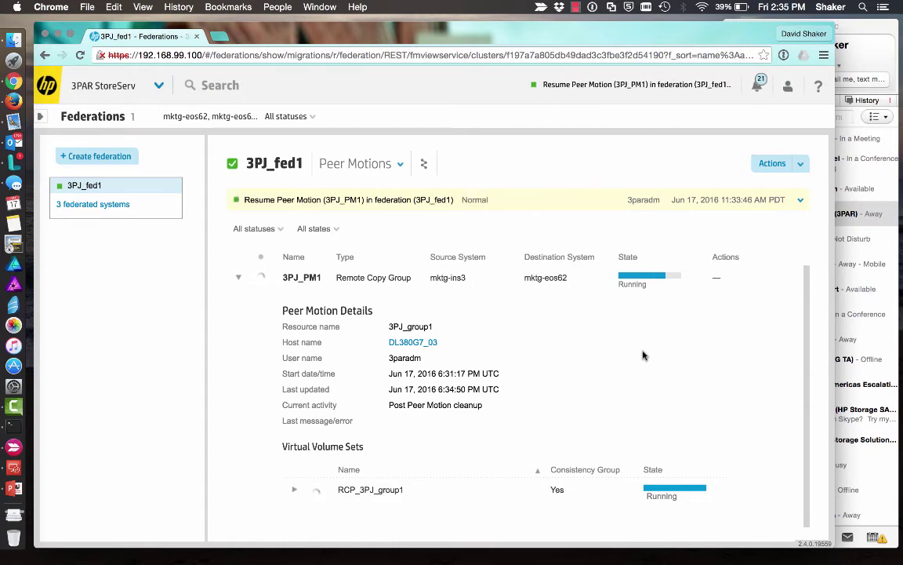
{"action": "left_click", "coordinate": [294, 489]}
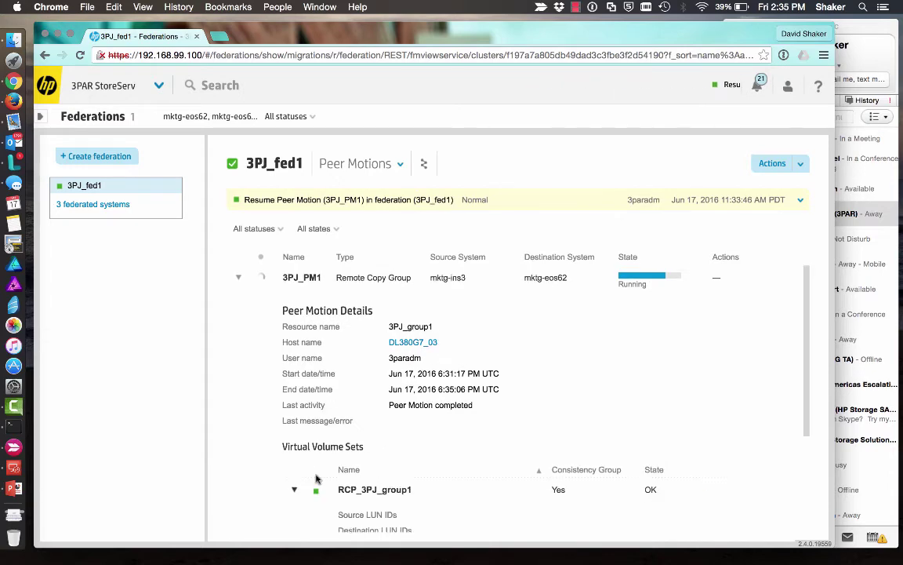
{"action": "scroll", "coordinate": [440, 438], "scroll_direction": "down", "scroll_amount": 5}
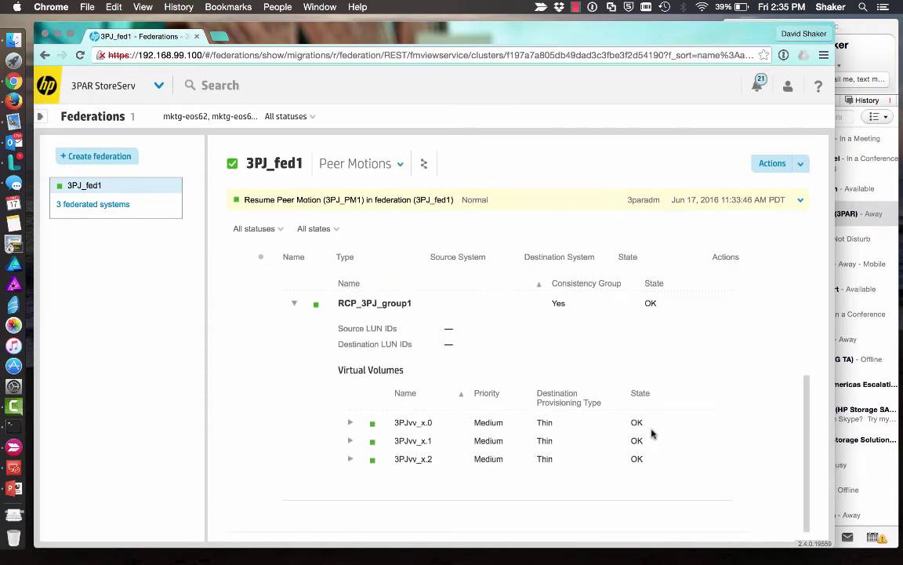
{"action": "scroll", "coordinate": [651, 434], "scroll_direction": "up", "scroll_amount": 5}
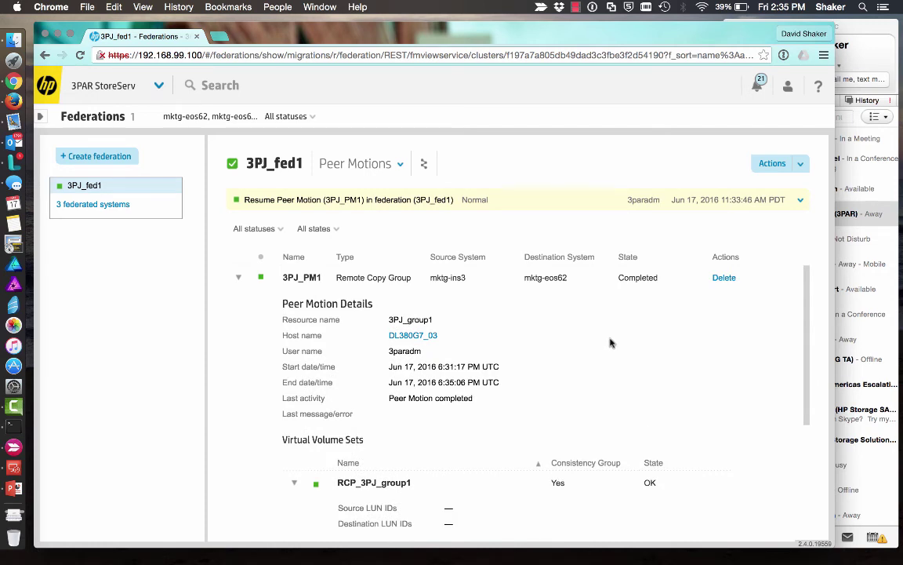
{"action": "scroll", "coordinate": [611, 343], "scroll_direction": "down", "scroll_amount": 1}
{"action": "scroll", "coordinate": [611, 343], "scroll_direction": "up", "scroll_amount": 1}
{"action": "scroll", "coordinate": [592, 324], "scroll_direction": "down", "scroll_amount": 5}
{"action": "scroll", "coordinate": [592, 325], "scroll_direction": "up", "scroll_amount": 5}
- Run showrcopy in the mktg-eos62 session and highlight the 3PJ_group1 rows
{"action": "left_click", "coordinate": [22, 429]}
{"action": "left_click", "coordinate": [153, 230]}
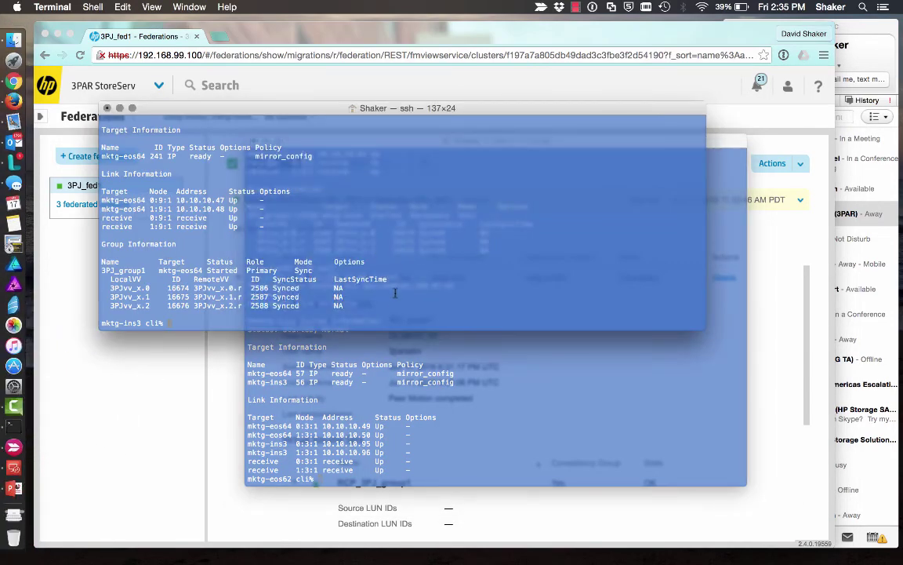
{"action": "left_click", "coordinate": [353, 366]}
{"action": "key", "text": "Return"}
{"action": "key", "text": "Return"}
{"action": "key", "text": "Return"}
{"action": "key", "text": "Return"}
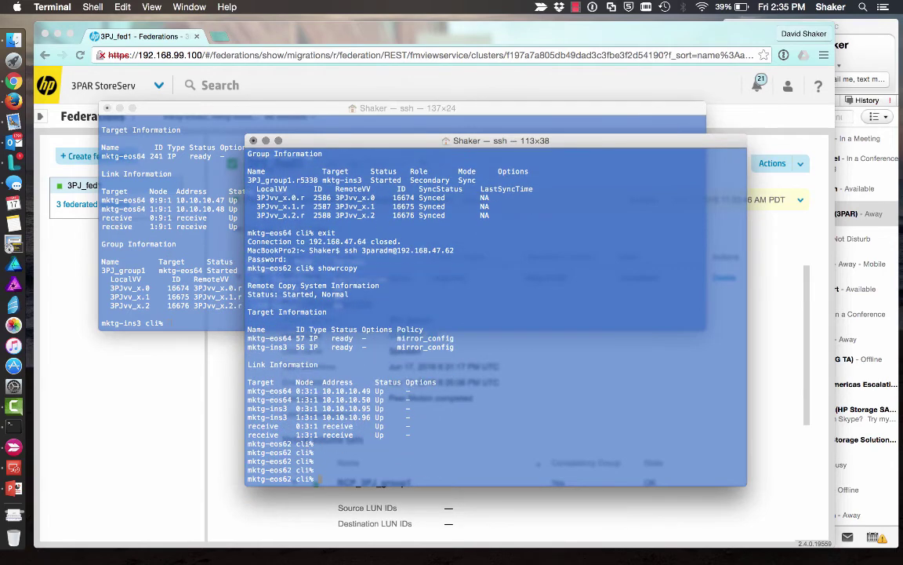
{"action": "type", "text": "showrcopy"}
{"action": "key", "text": "Return"}
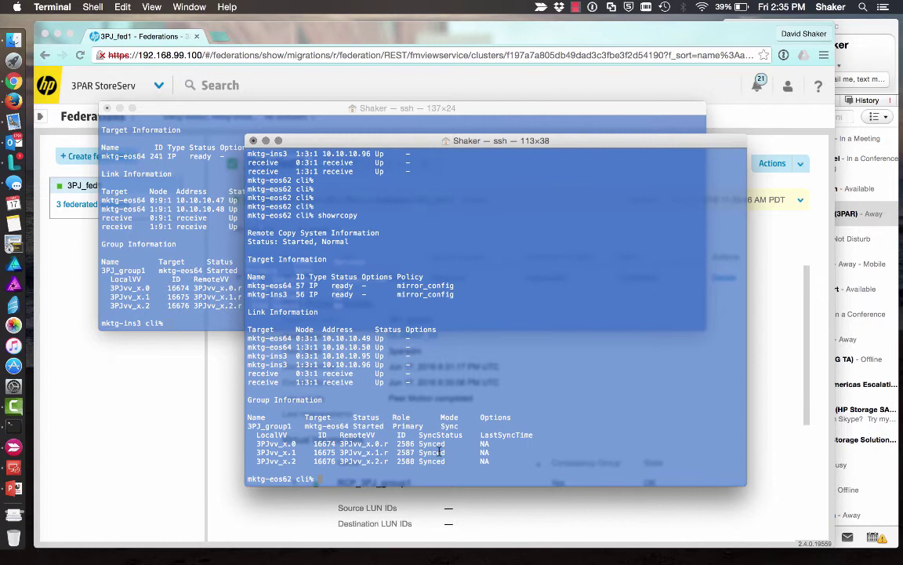
{"action": "left_click_drag", "start_coordinate": [499, 467], "coordinate": [276, 423]}
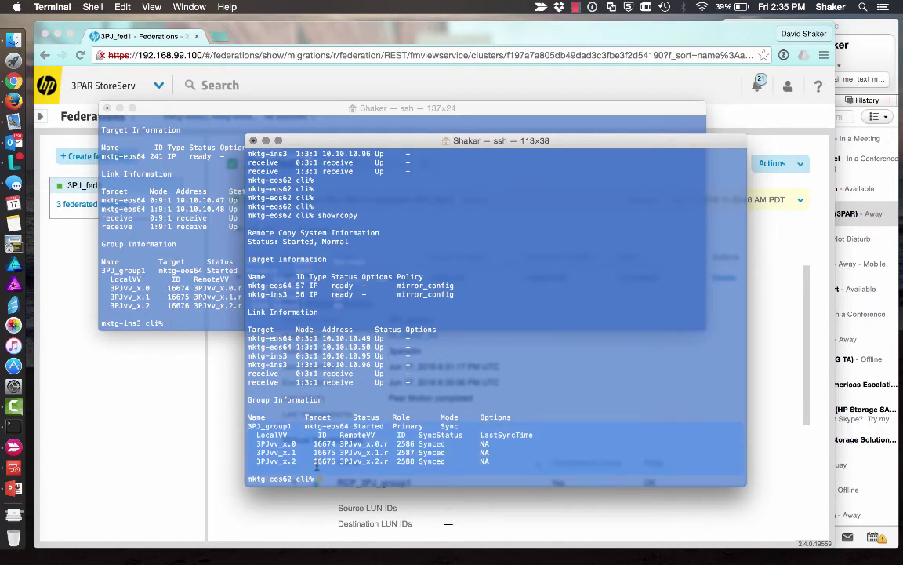
- Run showrcopy on mktg-ins3, then exit that ssh session
{"action": "left_click", "coordinate": [167, 251]}
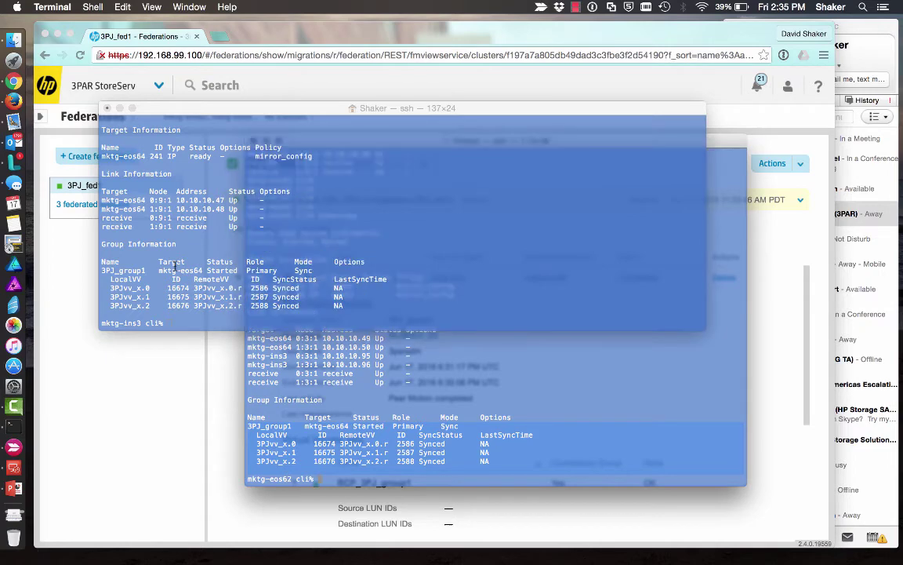
{"action": "type", "text": "showrcopy"}
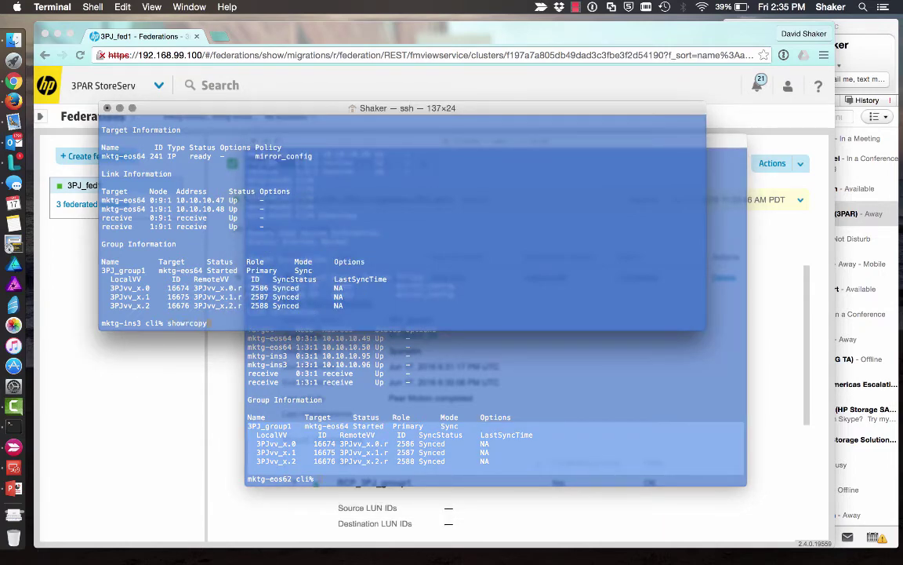
{"action": "key", "text": "Return"}
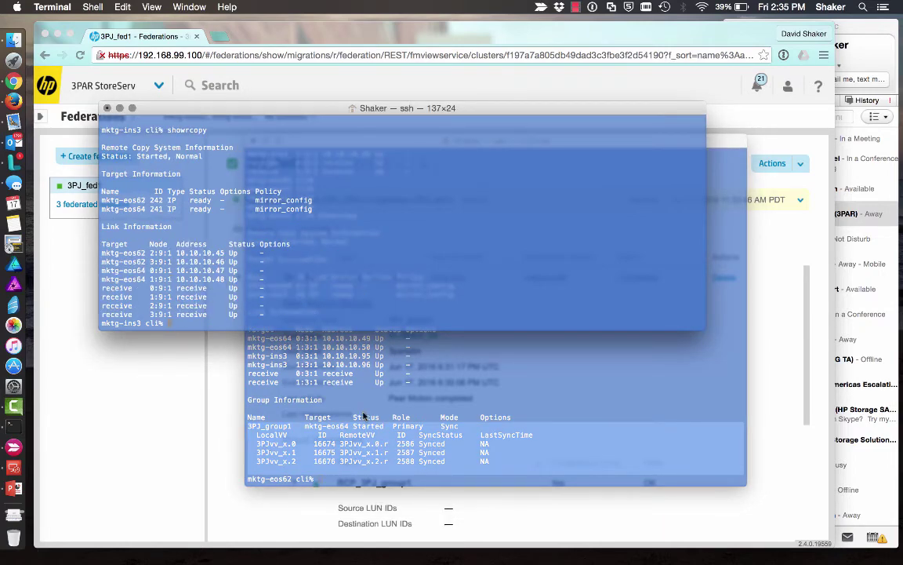
{"action": "type", "text": "exit"}
{"action": "key", "text": "Return"}
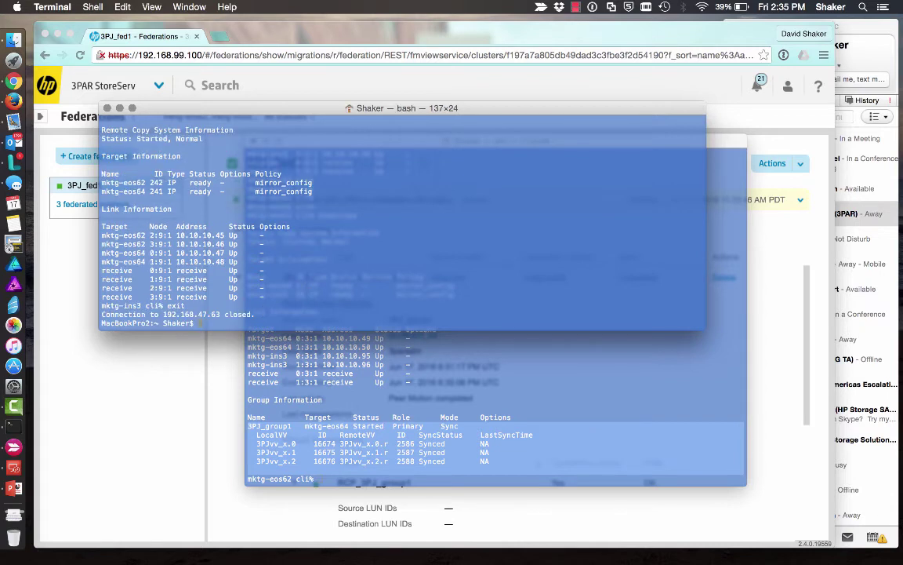
- Log into the array at 192.168.47.64 and check its remote copy status
{"action": "key", "text": "Up"}
{"action": "key", "text": "BackSpace"}
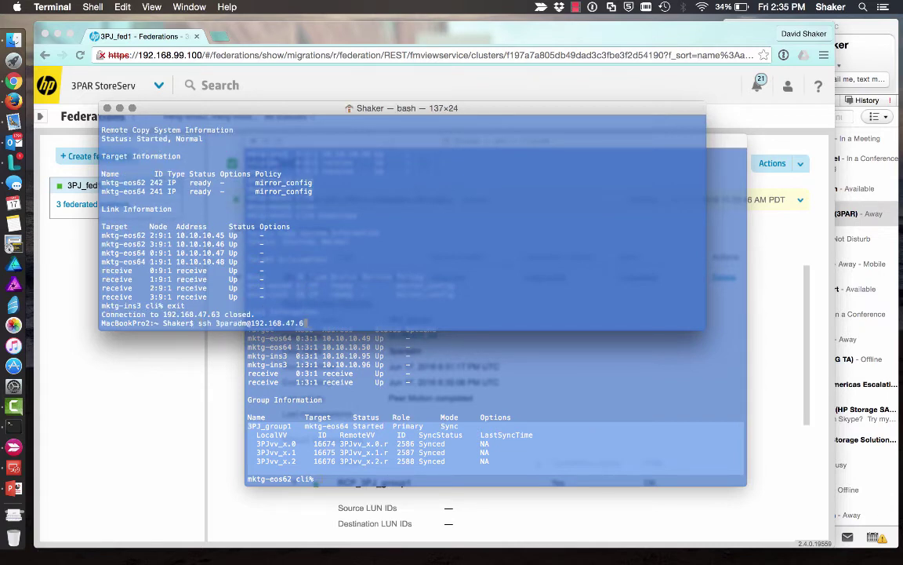
{"action": "type", "text": "4"}
{"action": "key", "text": "Return"}
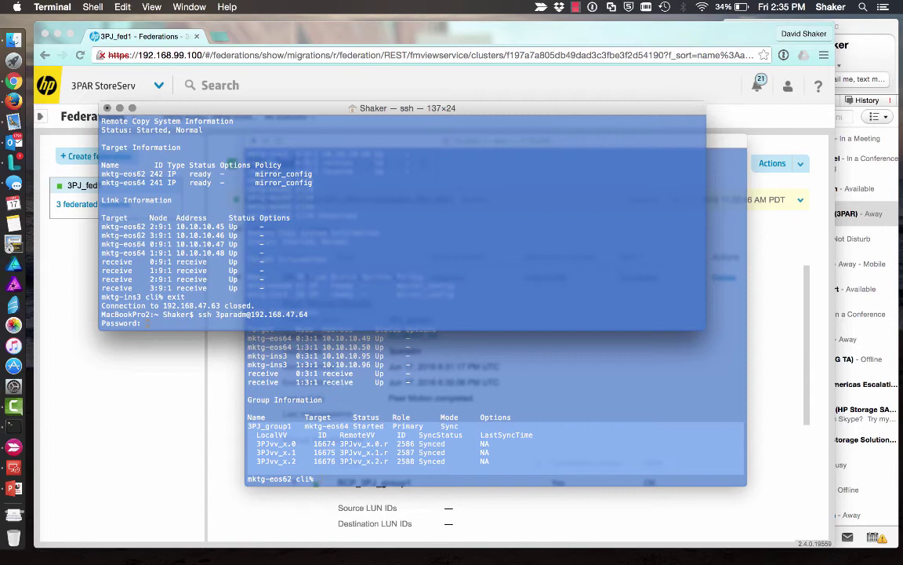
{"action": "key", "text": "Return"}
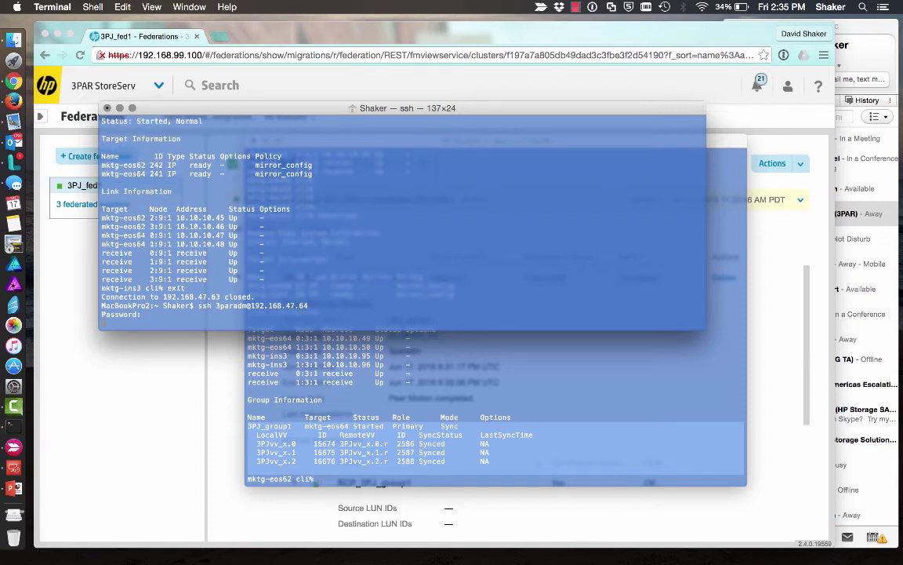
{"action": "type", "text": "showcopy"}
{"action": "key", "text": "Return"}
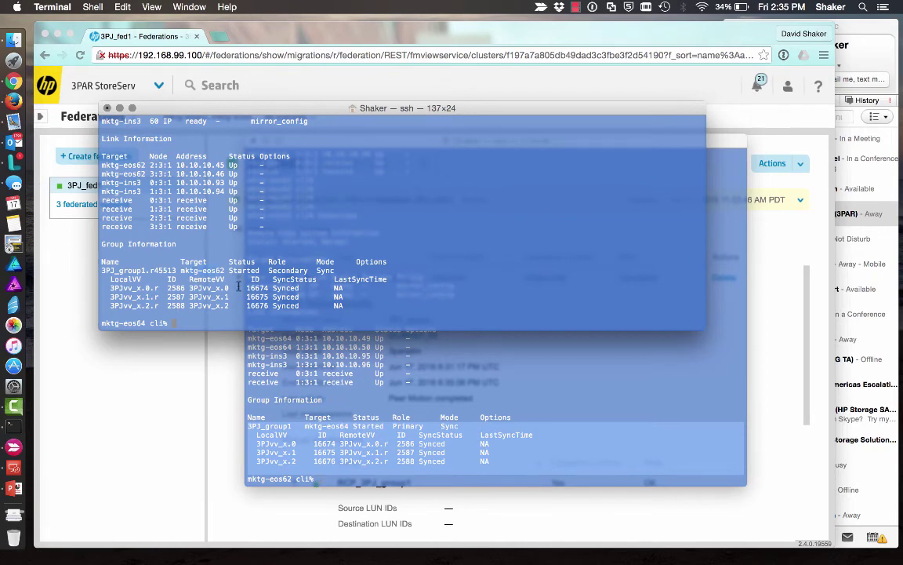
- Move the diagram's replication arrow start and circle from ins3 onto eos62, leaving ins3 empty
{"action": "left_click", "coordinate": [14, 444]}
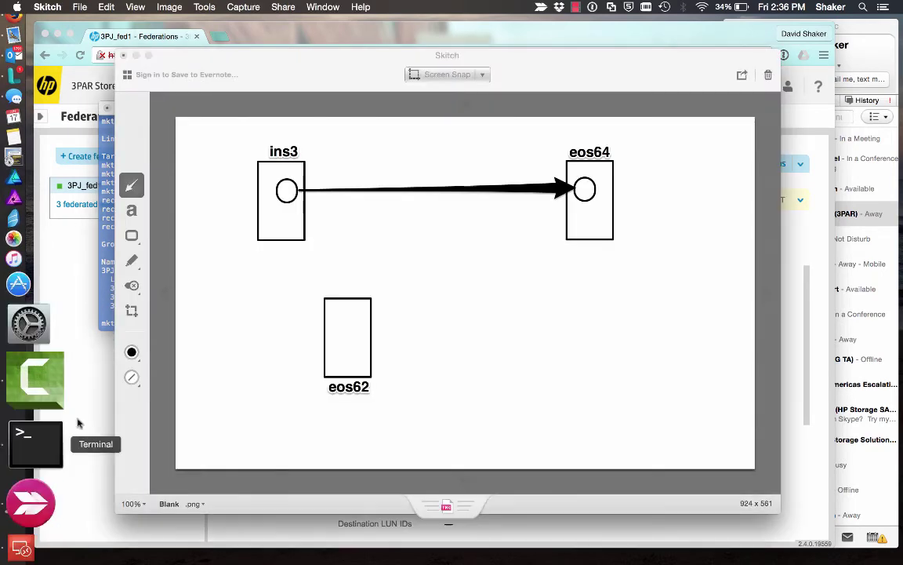
{"action": "left_click", "coordinate": [517, 193]}
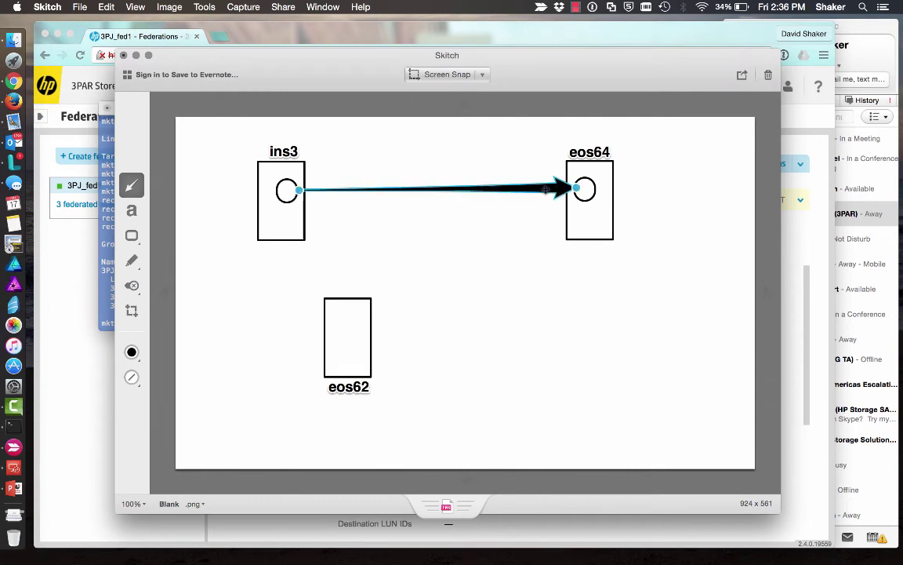
{"action": "left_click_drag", "start_coordinate": [299, 190], "coordinate": [371, 326]}
{"action": "left_click", "coordinate": [289, 194]}
{"action": "left_click_drag", "start_coordinate": [288, 195], "coordinate": [357, 329]}
{"action": "left_click", "coordinate": [414, 373]}
{"action": "left_click", "coordinate": [109, 243]}
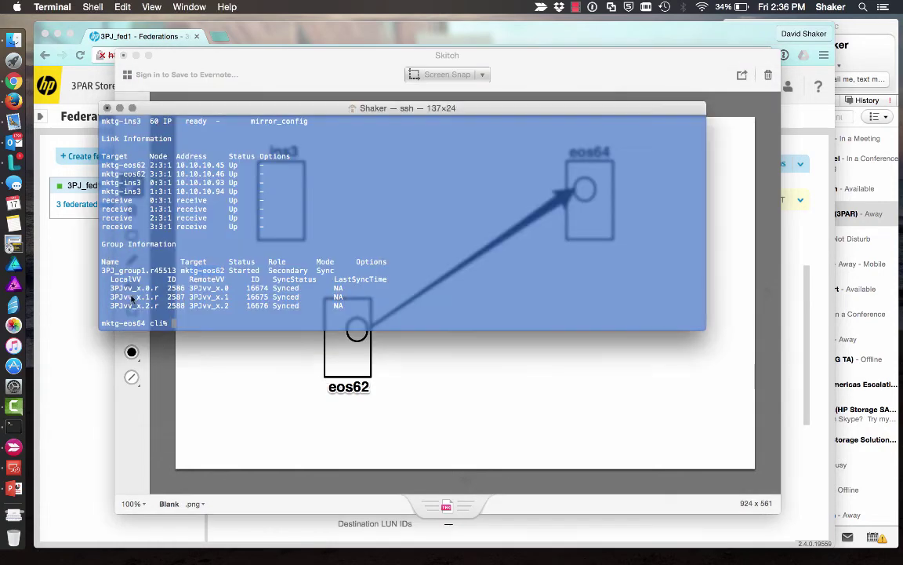
- Show Remote Copy Configurations, listing mktg-eos62, mktg-ins3 and mktg-eos64
{"action": "left_click", "coordinate": [95, 337]}
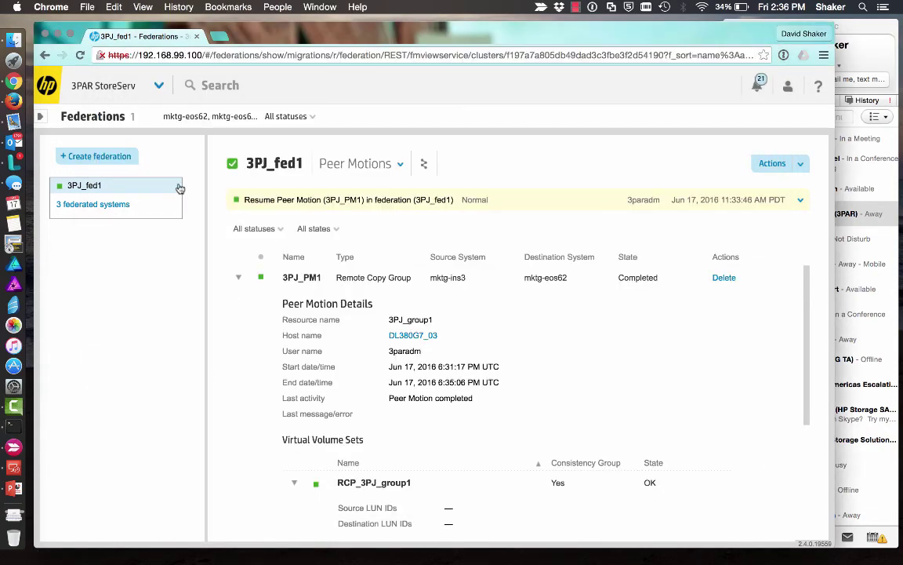
{"action": "left_click", "coordinate": [158, 85]}
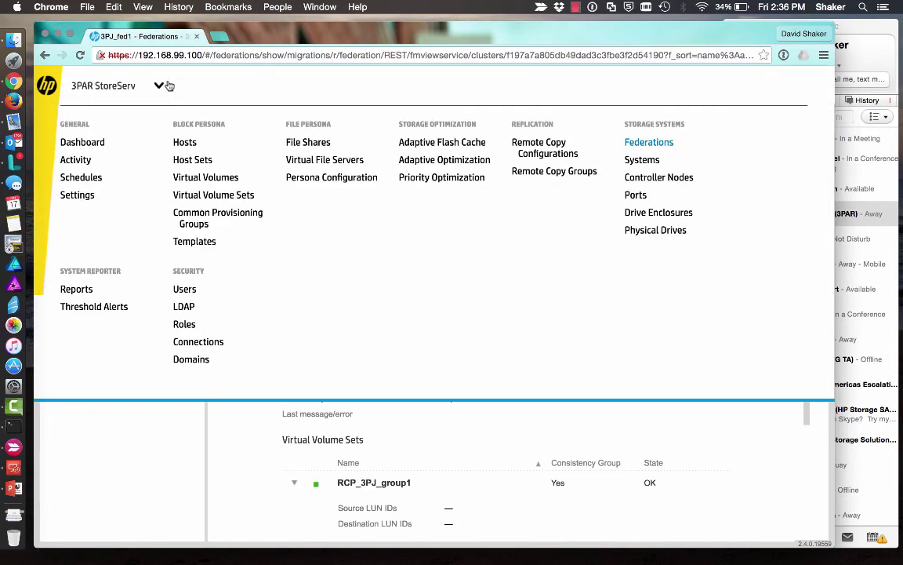
{"action": "left_click", "coordinate": [546, 149]}
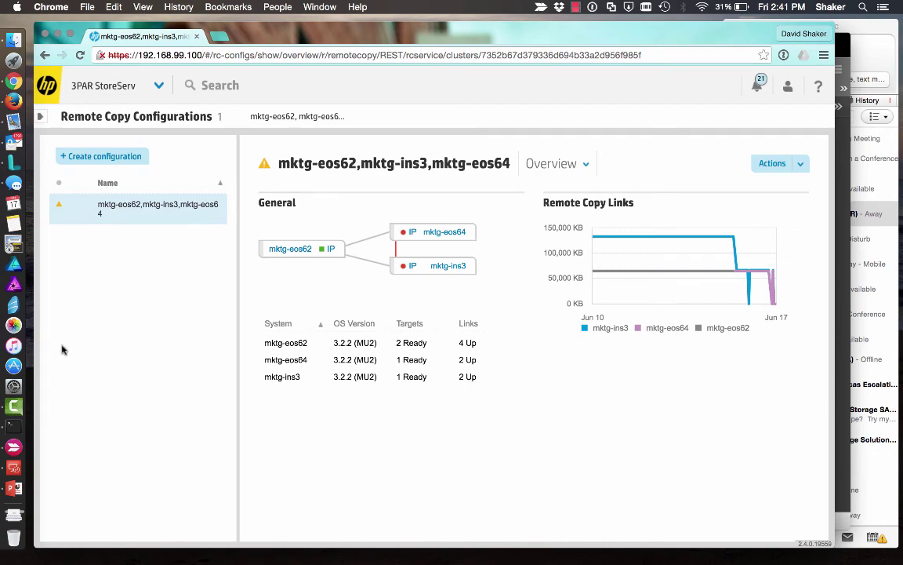
{"action": "left_click", "coordinate": [15, 425]}
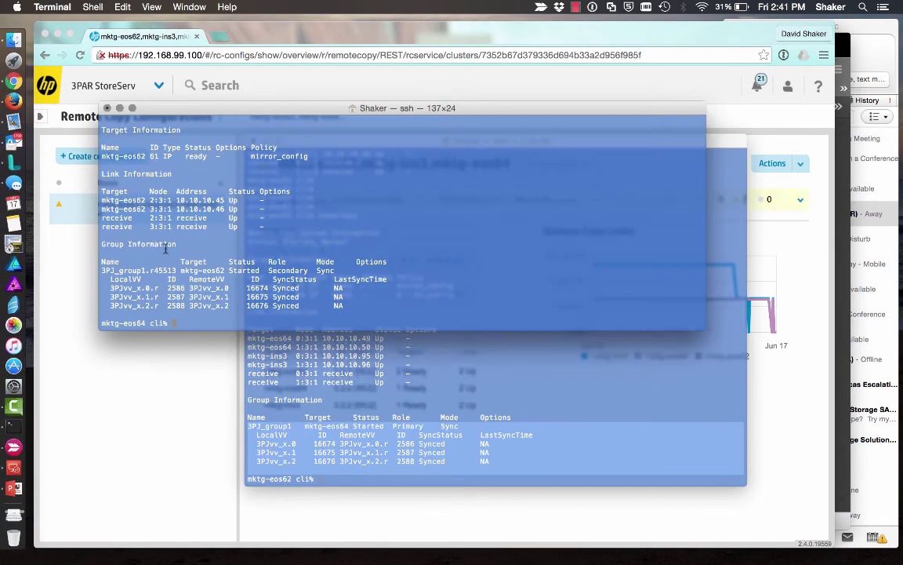
- Scroll through mktg-eos64's showrcopy output confirming mktg-eos62 is its only ready target
{"action": "scroll", "coordinate": [161, 247], "scroll_direction": "up", "scroll_amount": 5}
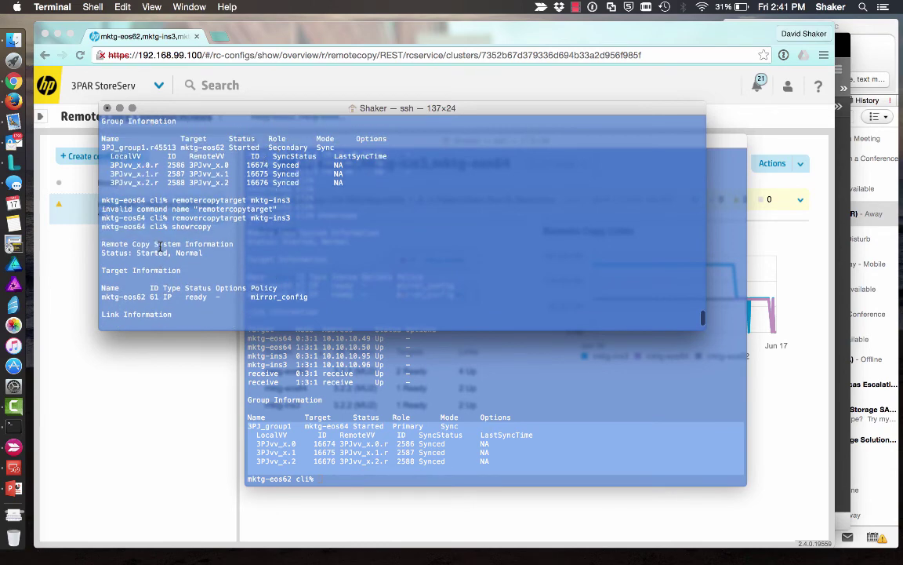
{"action": "scroll", "coordinate": [160, 247], "scroll_direction": "up", "scroll_amount": 3}
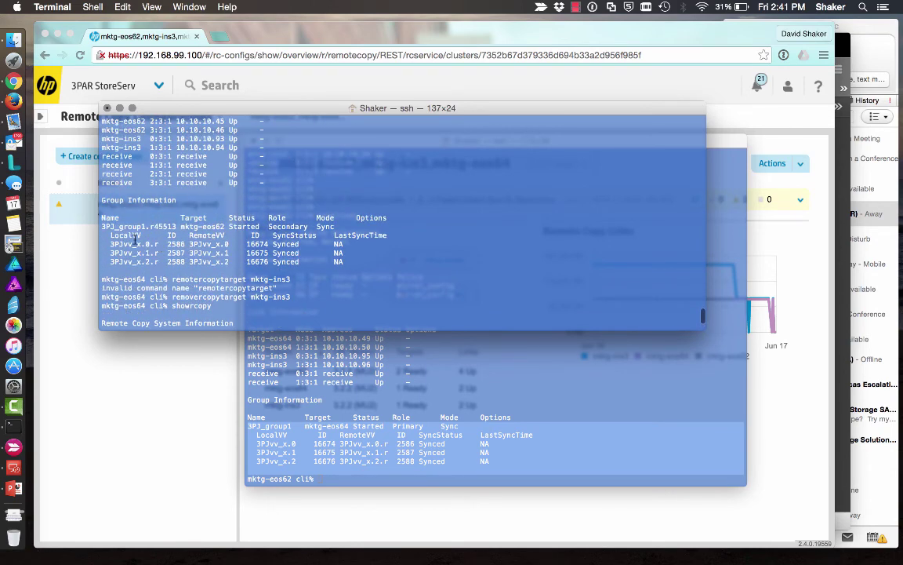
{"action": "scroll", "coordinate": [163, 210], "scroll_direction": "up", "scroll_amount": 2}
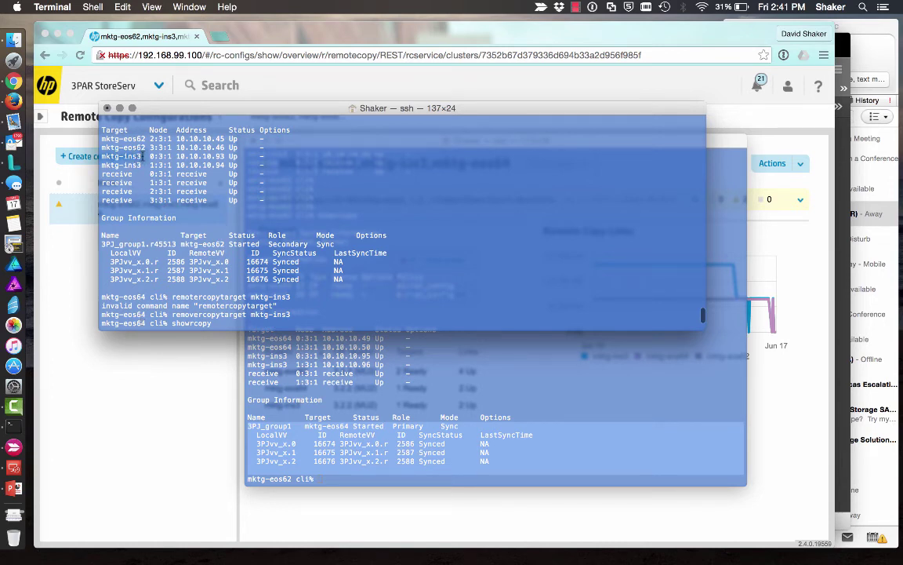
{"action": "scroll", "coordinate": [127, 149], "scroll_direction": "down", "scroll_amount": 4}
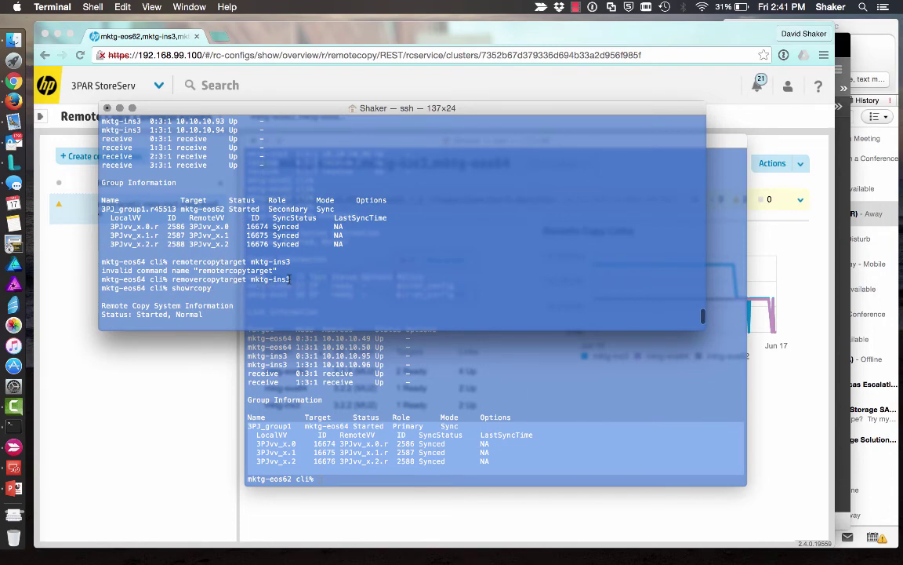
{"action": "scroll", "coordinate": [283, 278], "scroll_direction": "down", "scroll_amount": 8}
{"action": "scroll", "coordinate": [187, 259], "scroll_direction": "down", "scroll_amount": 4}
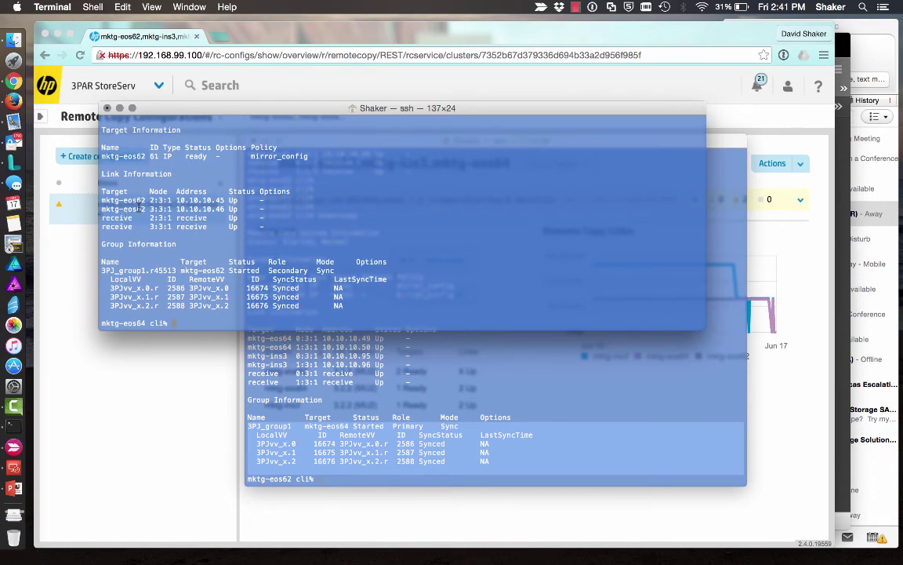
{"action": "left_click", "coordinate": [339, 366]}
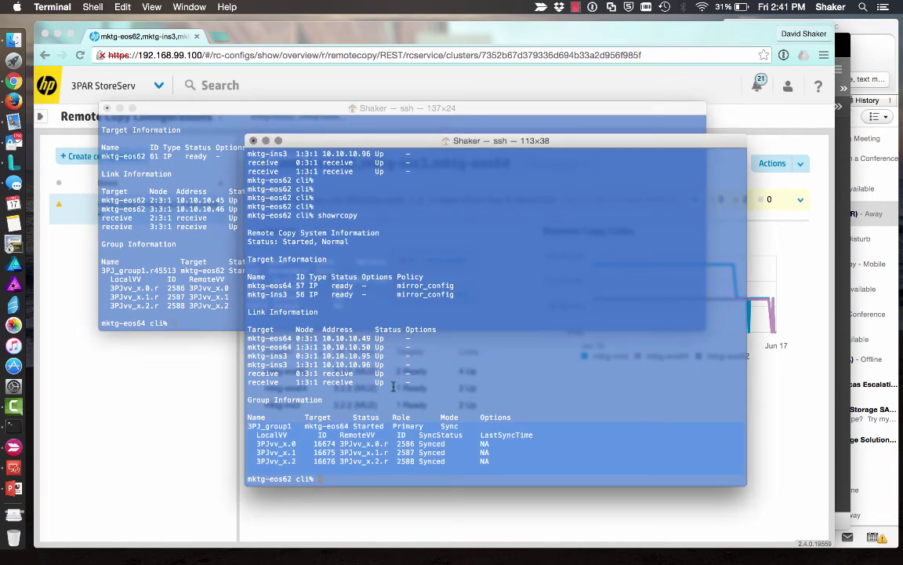
- On mktg-eos62, run removercopytarget mktg-ins3 and verify with showrcopy that only mktg-eos64 remains
{"action": "key", "text": "Return"}
{"action": "key", "text": "Return"}
{"action": "key", "text": "Return"}
{"action": "type", "text": "show"}
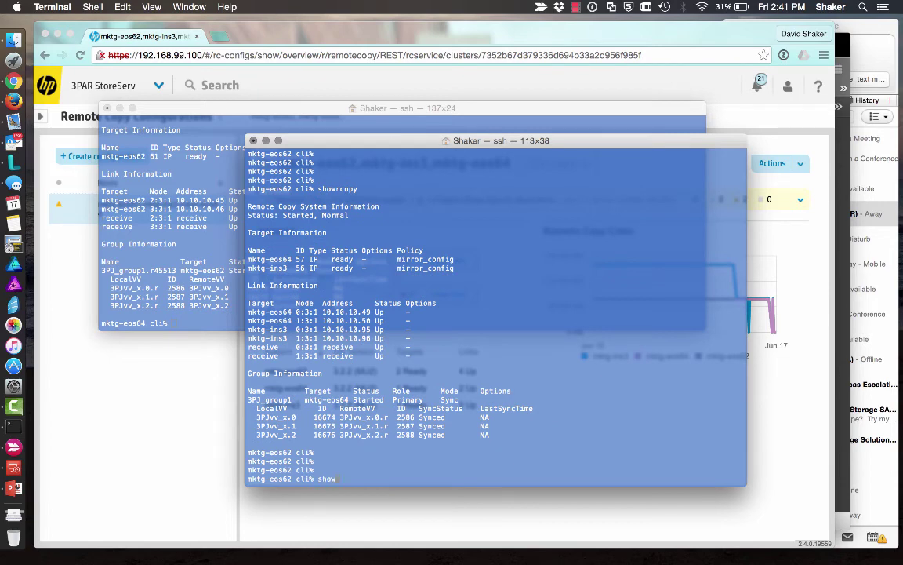
{"action": "type", "text": "rcopy"}
{"action": "key", "text": "Return"}
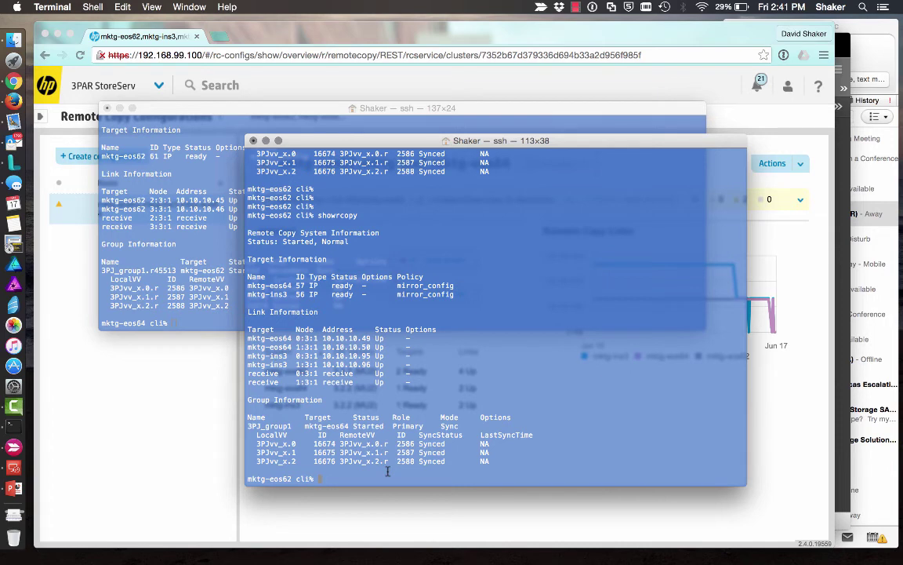
{"action": "type", "text": "removercopytarget mktg"}
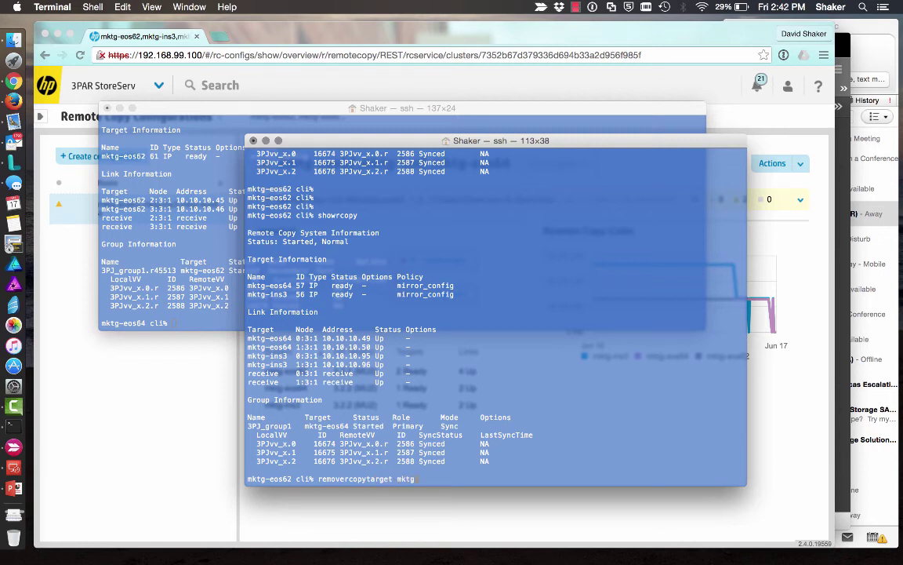
{"action": "type", "text": "-ins3"}
{"action": "key", "text": "Return"}
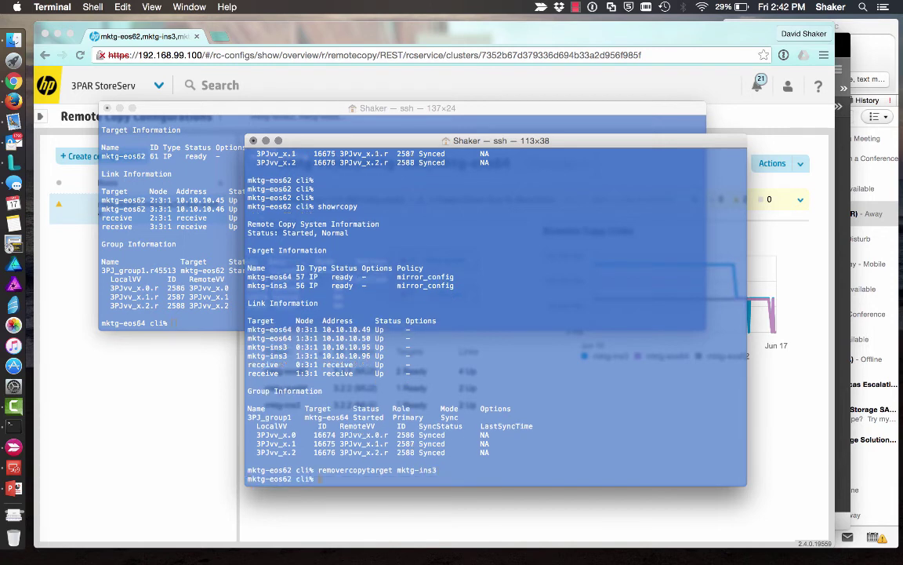
{"action": "type", "text": "showrcopy"}
{"action": "key", "text": "Return"}
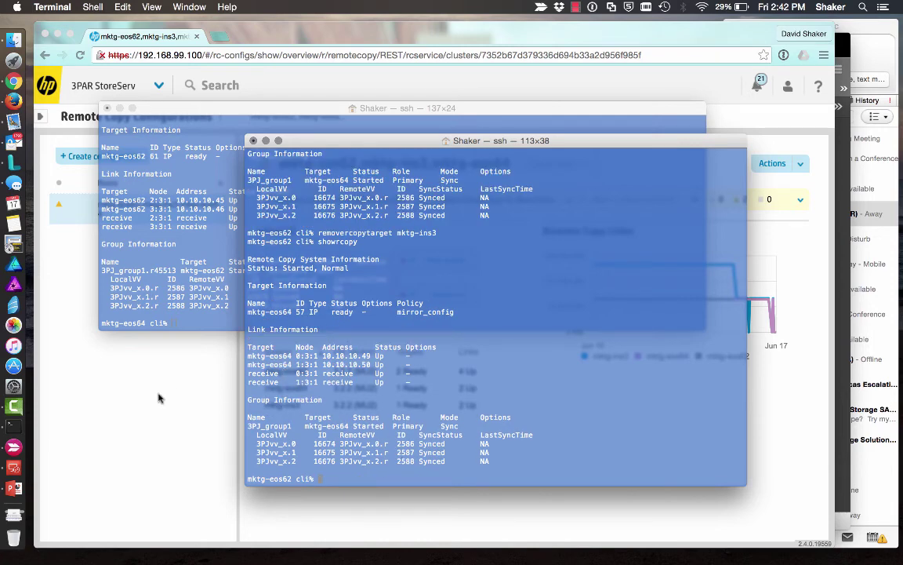
{"action": "left_click", "coordinate": [145, 359]}
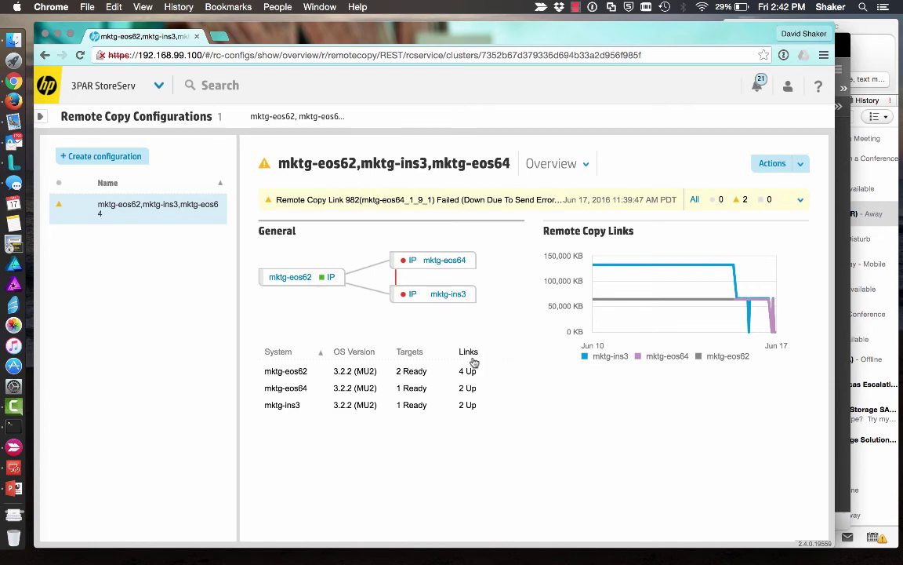
- Reload Remote Copy Configurations to see mktg-eos62 at 1 Ready target with 2 links Up
{"action": "left_click", "coordinate": [159, 86]}
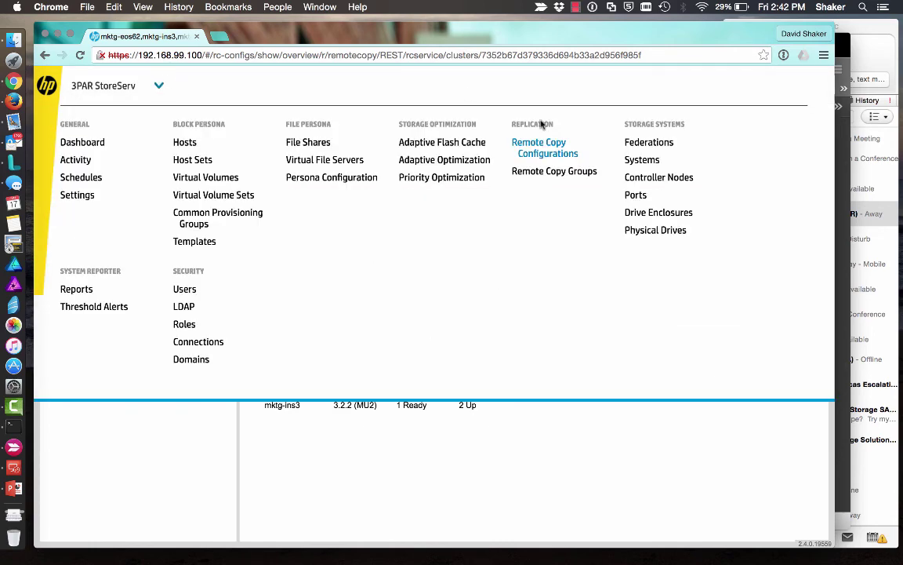
{"action": "left_click", "coordinate": [543, 151]}
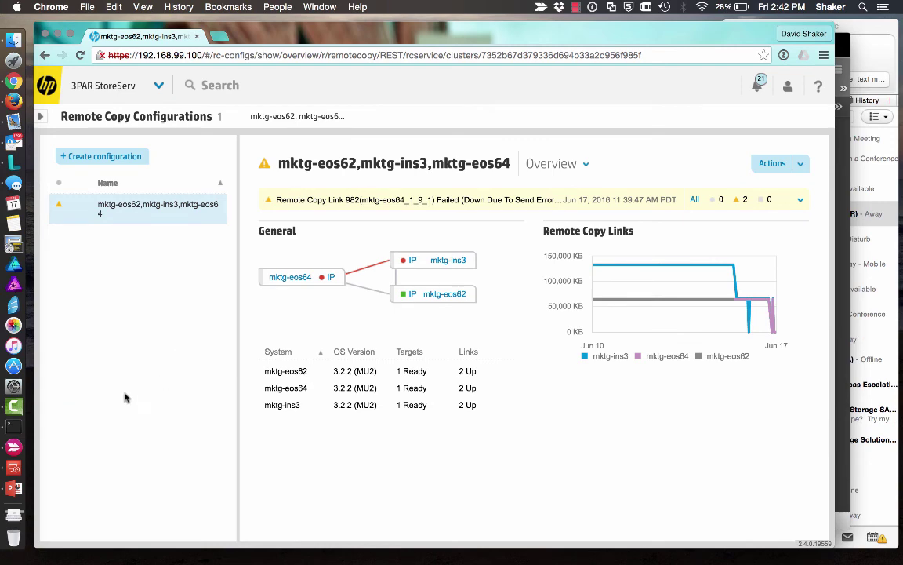
{"action": "key", "text": "super+Tab"}
- Clear the stray command in the mktg-eos64 window and exit the mktg-eos62 ssh session
{"action": "left_click", "coordinate": [159, 211]}
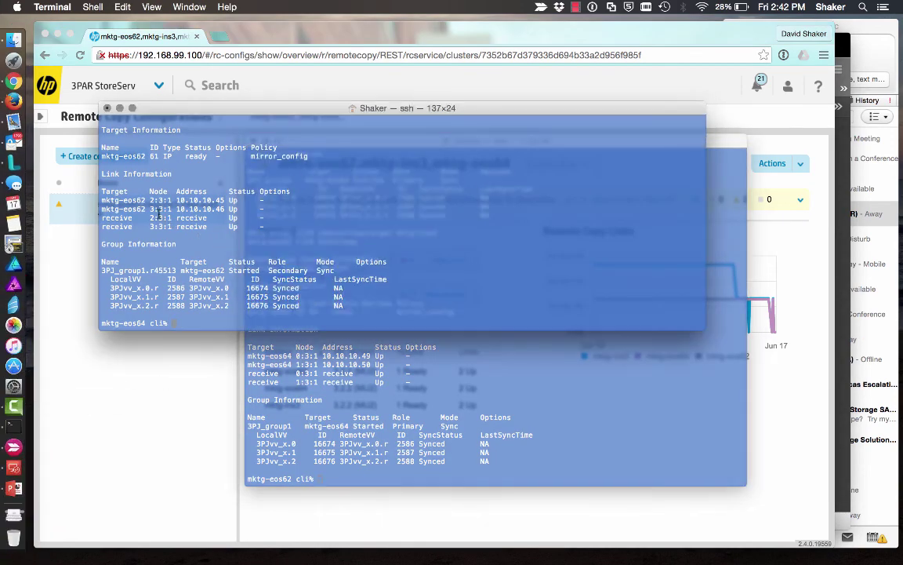
{"action": "type", "text": "showrcopy"}
{"action": "key", "text": "ctrl+u"}
{"action": "left_click", "coordinate": [307, 345]}
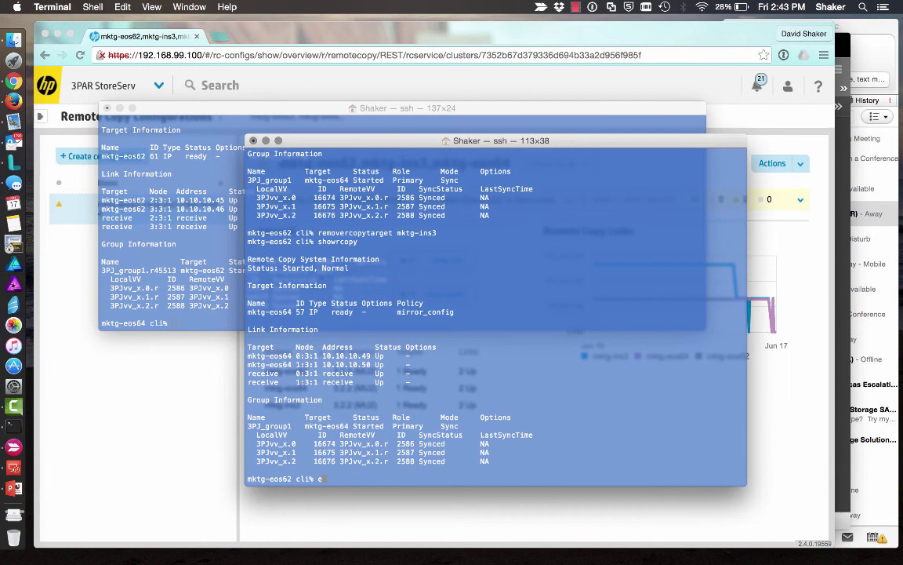
{"action": "type", "text": "exit"}
{"action": "key", "text": "Return"}
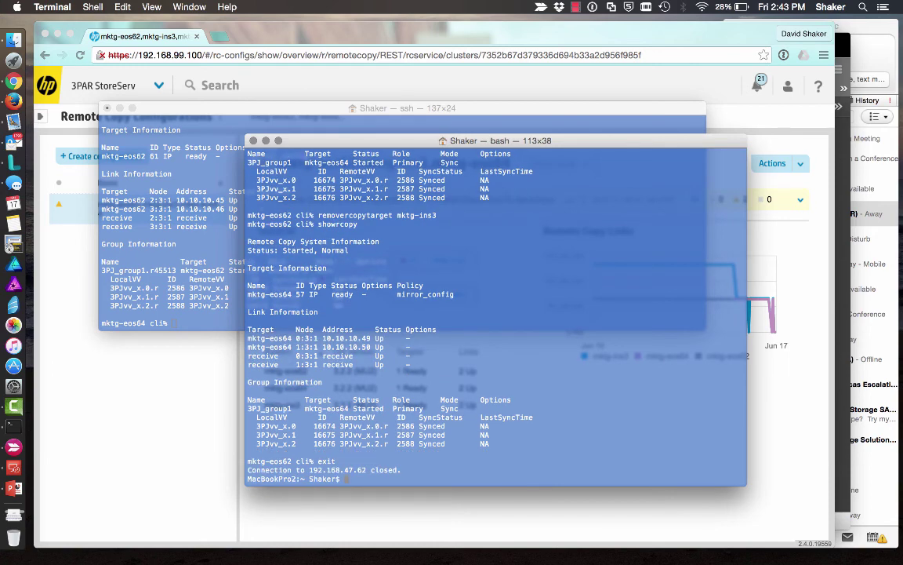
- Log into mktg-ins3 at 192.168.47.63 and display its remote copy status
{"action": "key", "text": "Up"}
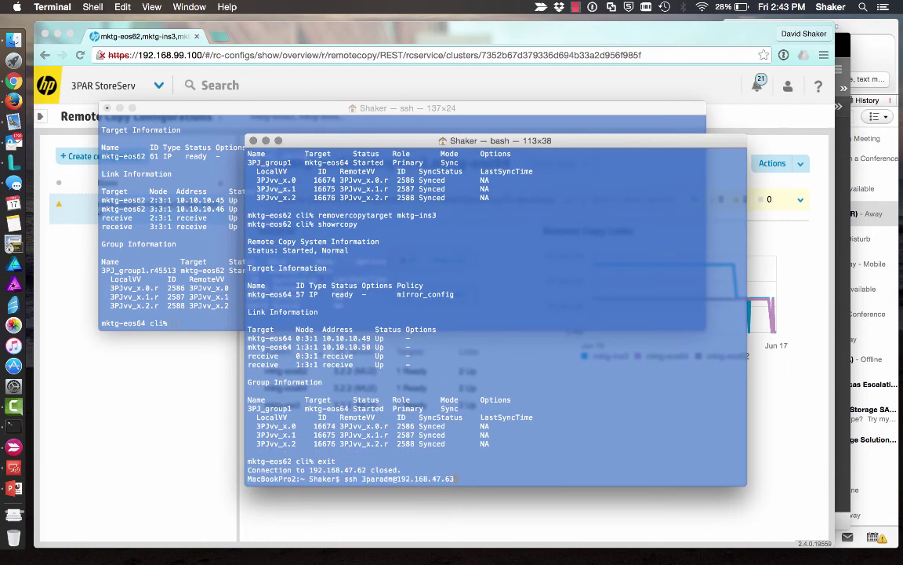
{"action": "key", "text": "Return"}
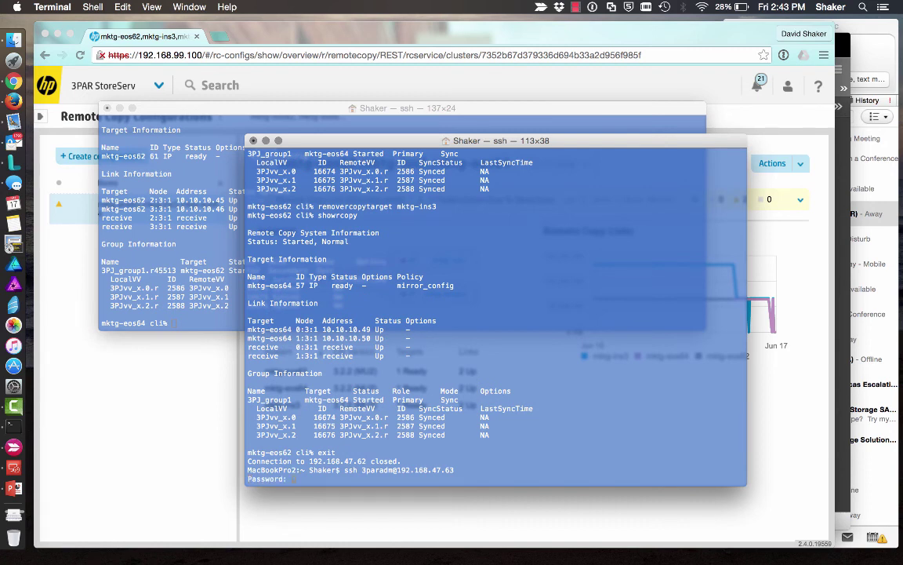
{"action": "key", "text": "Return"}
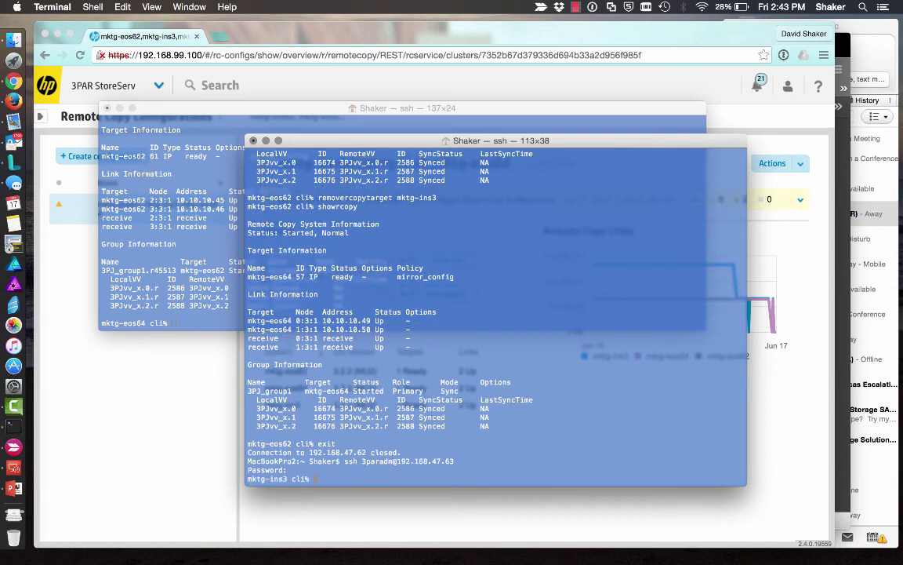
{"action": "type", "text": "showrcopy"}
{"action": "key", "text": "Return"}
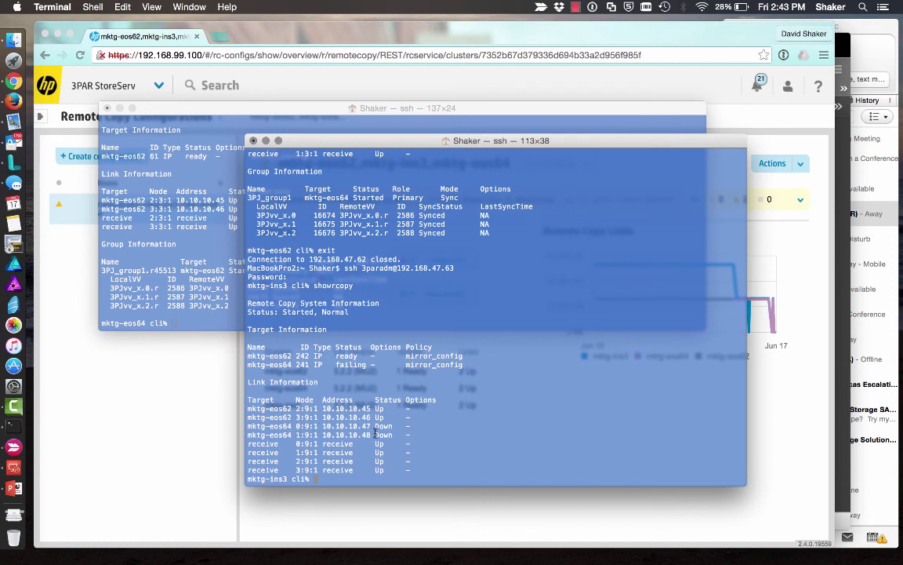
- Remove mktg-eos62 and mktg-eos64 as remote copy targets on mktg-ins3, then verify with showrcopy
{"action": "type", "text": "stoprcopy -stopgroups -clear"}
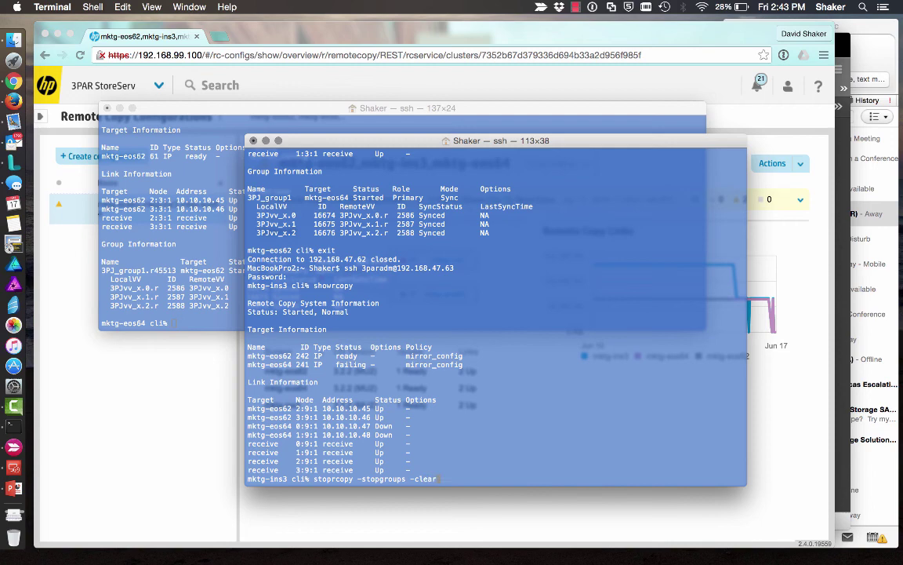
{"action": "key", "text": "BackSpace"}
{"action": "key", "text": "BackSpace"}
{"action": "key", "text": "BackSpace"}
{"action": "key", "text": "BackSpace"}
{"action": "key", "text": "BackSpace"}
{"action": "key", "text": "BackSpace"}
{"action": "key", "text": "BackSpace"}
{"action": "key", "text": "BackSpace"}
{"action": "key", "text": "BackSpace"}
{"action": "key", "text": "BackSpace"}
{"action": "key", "text": "BackSpace"}
{"action": "key", "text": "BackSpace"}
{"action": "key", "text": "BackSpace"}
{"action": "key", "text": "BackSpace"}
{"action": "key", "text": "BackSpace"}
{"action": "key", "text": "BackSpace"}
{"action": "key", "text": "BackSpace"}
{"action": "key", "text": "BackSpace"}
{"action": "key", "text": "BackSpace"}
{"action": "key", "text": "BackSpace"}
{"action": "key", "text": "BackSpace"}
{"action": "key", "text": "BackSpace"}
{"action": "key", "text": "BackSpace"}
{"action": "key", "text": "BackSpace"}
{"action": "key", "text": "BackSpace"}
{"action": "type", "text": "remove"}
{"action": "type", "text": "ro"}
{"action": "type", "text": "c"}
{"action": "type", "text": "cop"}
{"action": "type", "text": "ytarget"}
{"action": "type", "text": " mktg"}
{"action": "type", "text": "-eos"}
{"action": "type", "text": "62"}
{"action": "key", "text": "Return"}
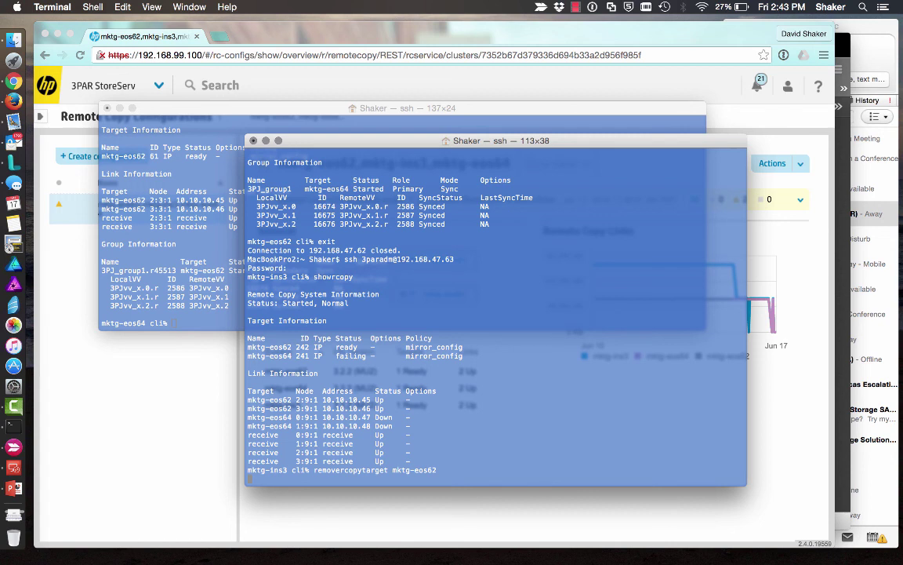
{"action": "key", "text": "Up"}
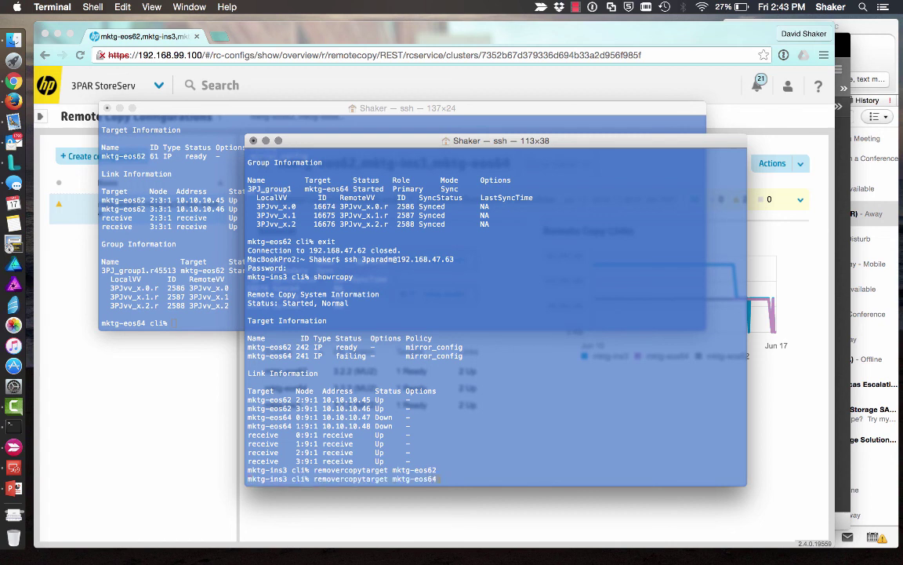
{"action": "key", "text": "Return"}
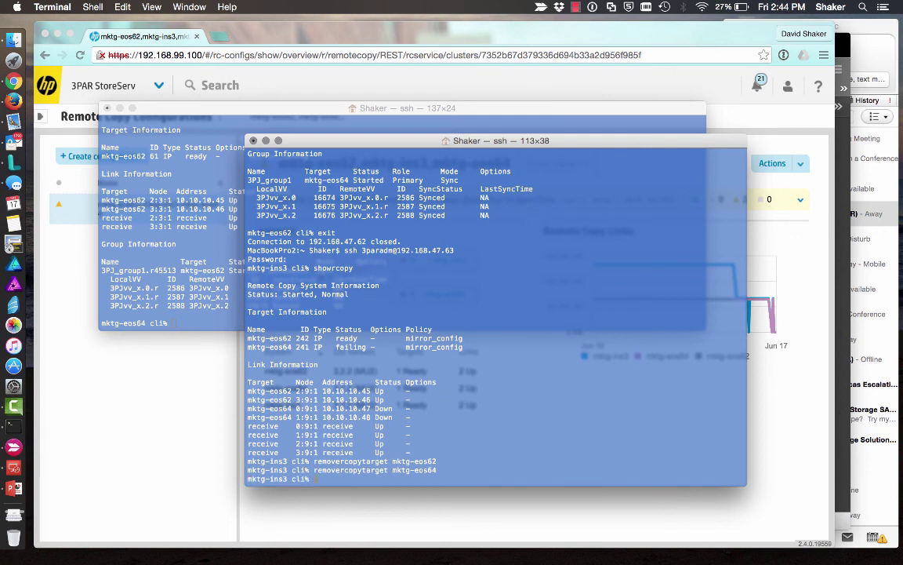
{"action": "type", "text": "showrcopy"}
{"action": "key", "text": "Return"}
- Reload Remote Copy Configurations and open the mktg-eos62,mktg-eos64 configuration, now without mktg-ins3
{"action": "left_click", "coordinate": [171, 433]}
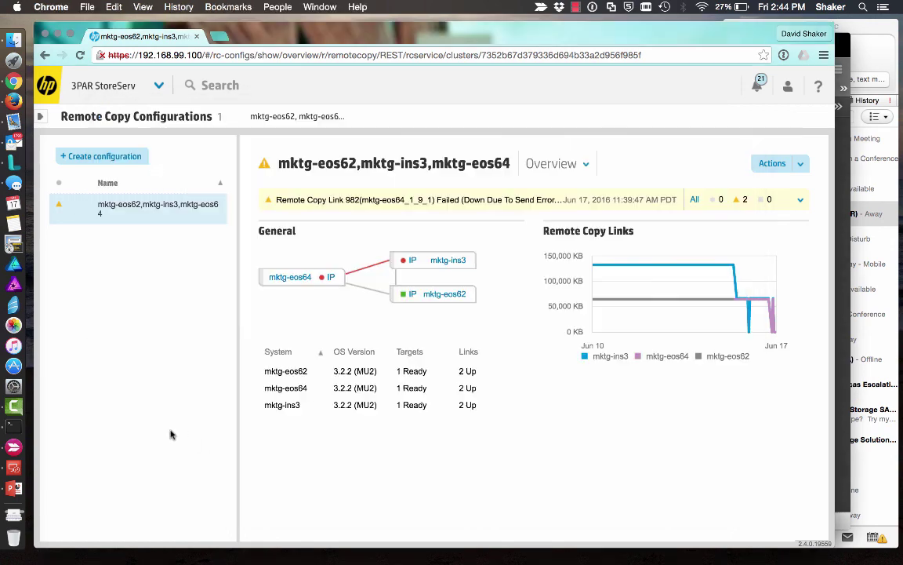
{"action": "left_click", "coordinate": [160, 86]}
{"action": "left_click", "coordinate": [541, 149]}
{"action": "left_click", "coordinate": [159, 86]}
{"action": "left_click", "coordinate": [527, 152]}
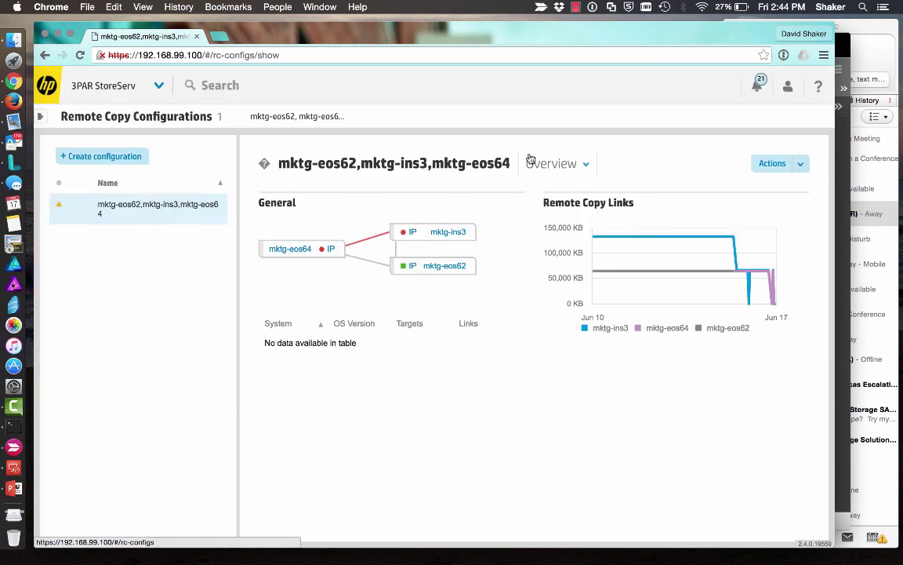
{"action": "left_click", "coordinate": [156, 206]}
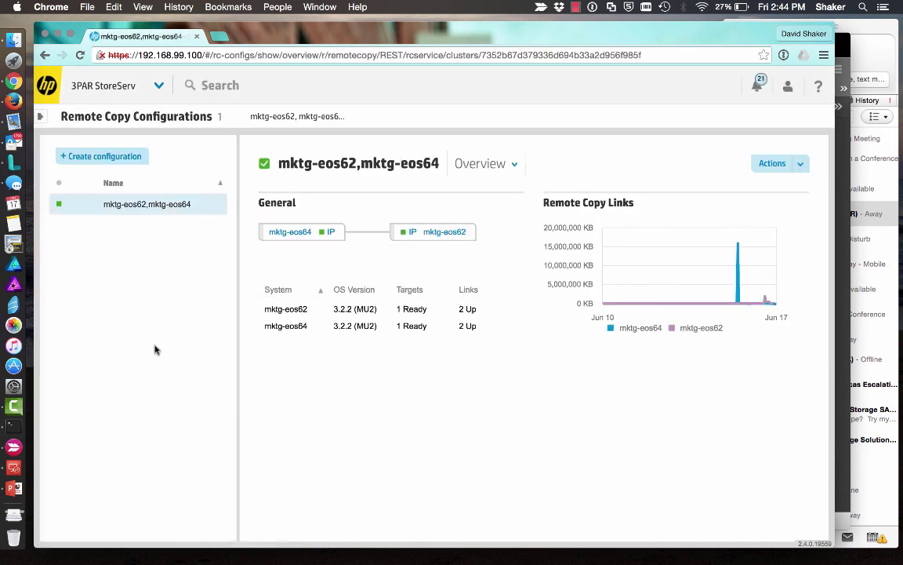